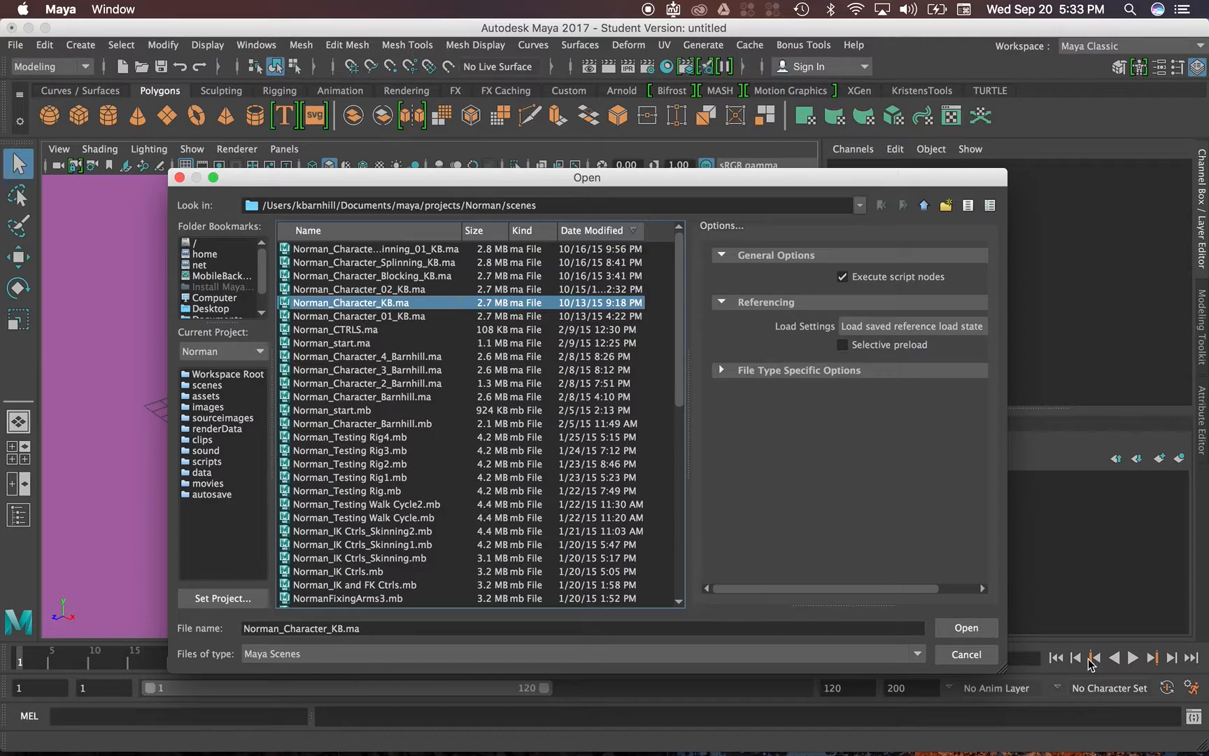
# Open Norman_Character_KB.ma without saving the untitled scene, and close the Outliner.
pyautogui.click(964, 634)
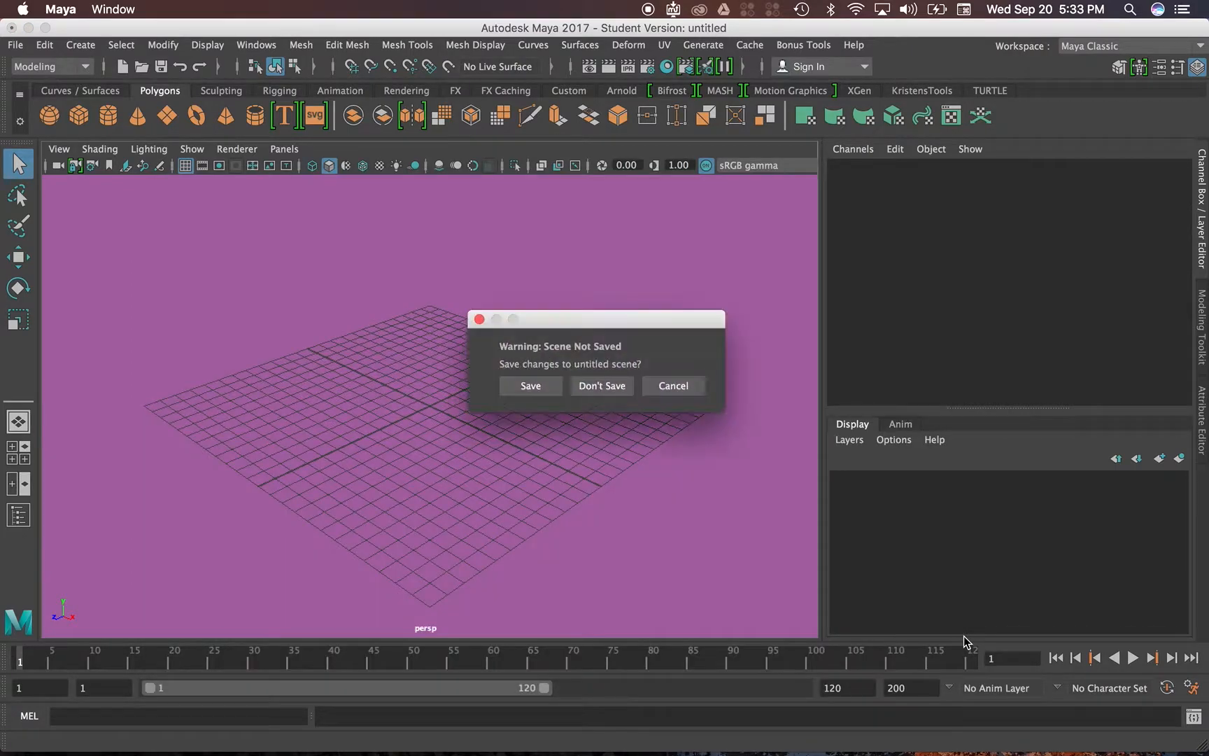
pyautogui.click(604, 389)
pyautogui.click(540, 425)
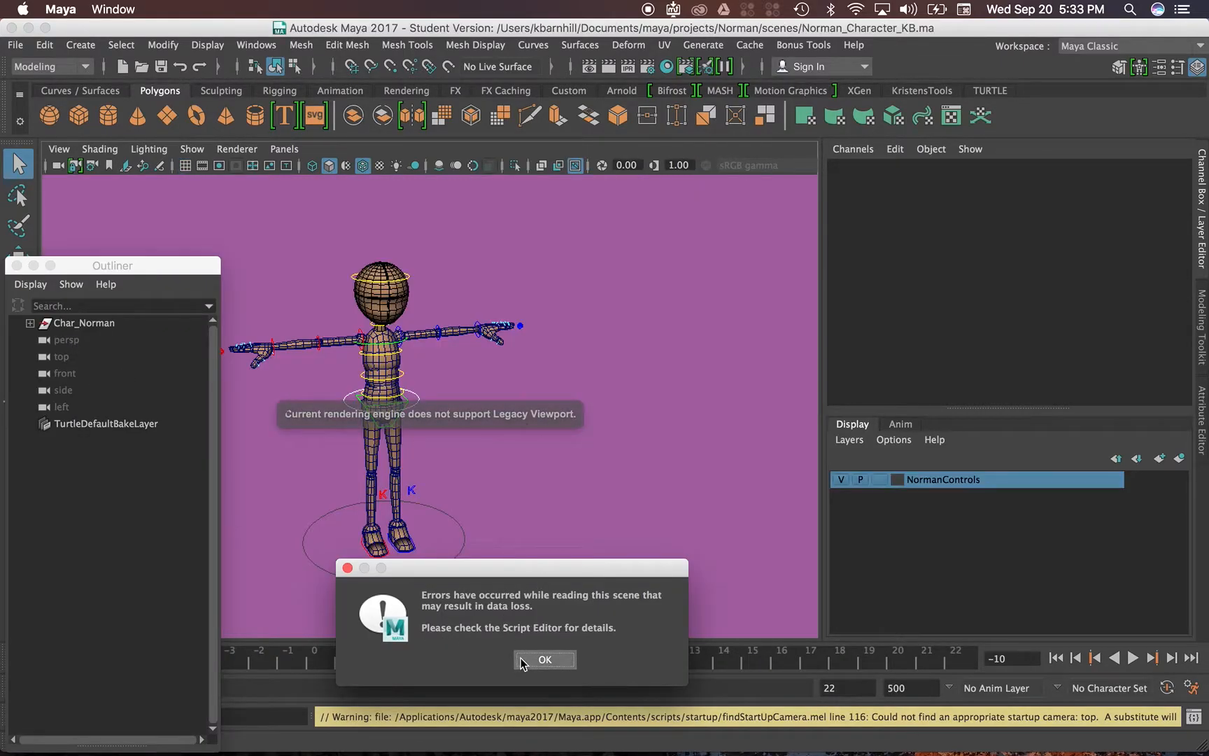
pyautogui.click(523, 661)
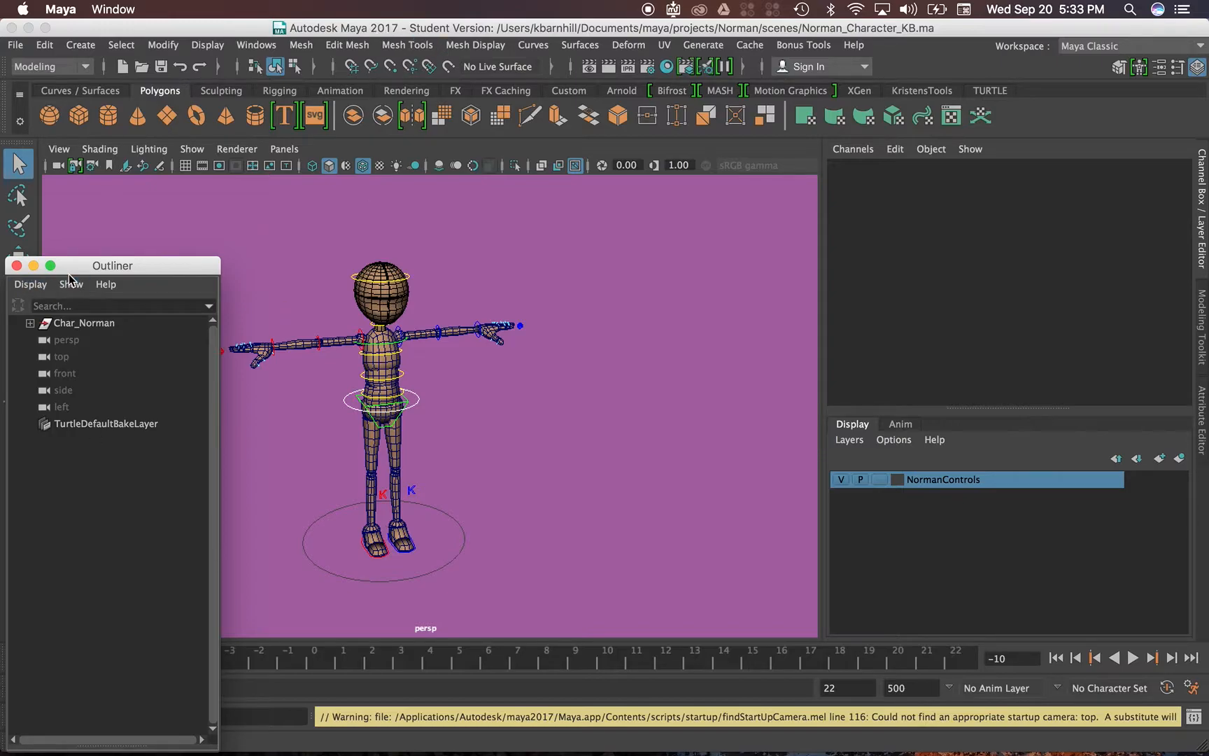
pyautogui.moveTo(80, 271); pyautogui.dragTo(115, 326)
pyautogui.click(51, 322)
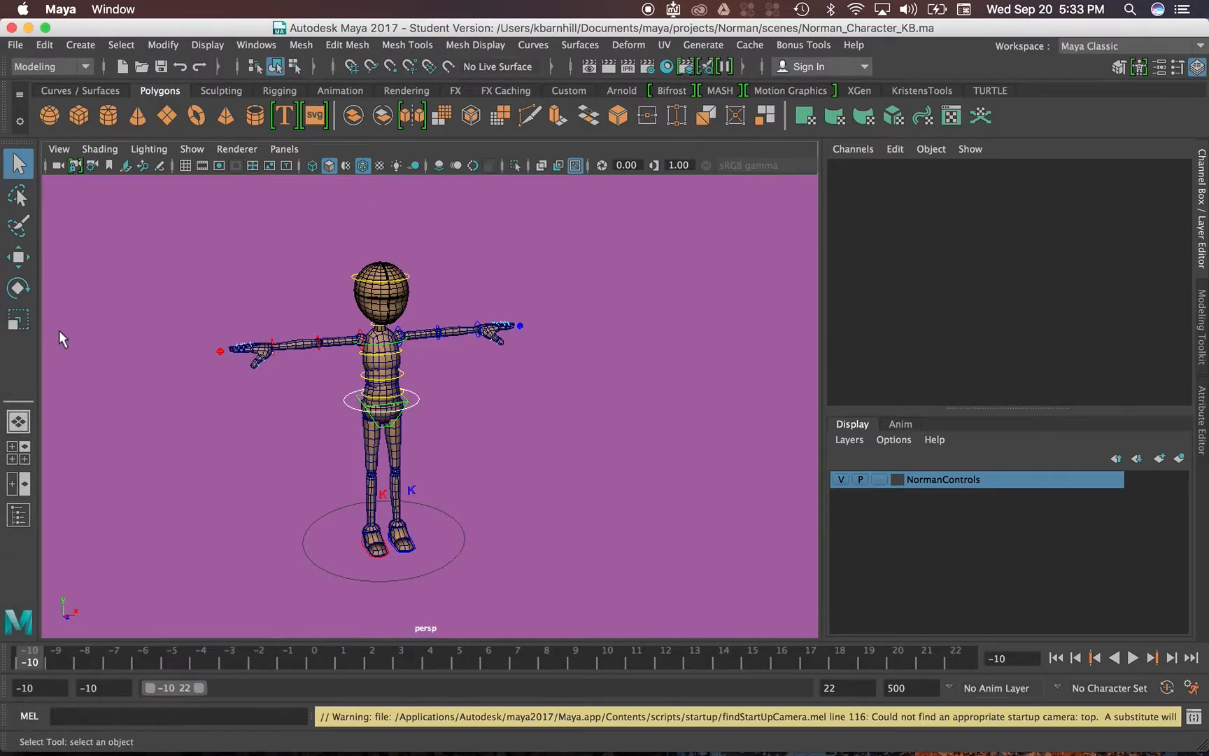
# Try to rotate the right upper leg mesh directly, and deselect it.
pyautogui.scroll(-5, 432, 419)
pyautogui.scroll(10, 432, 418)
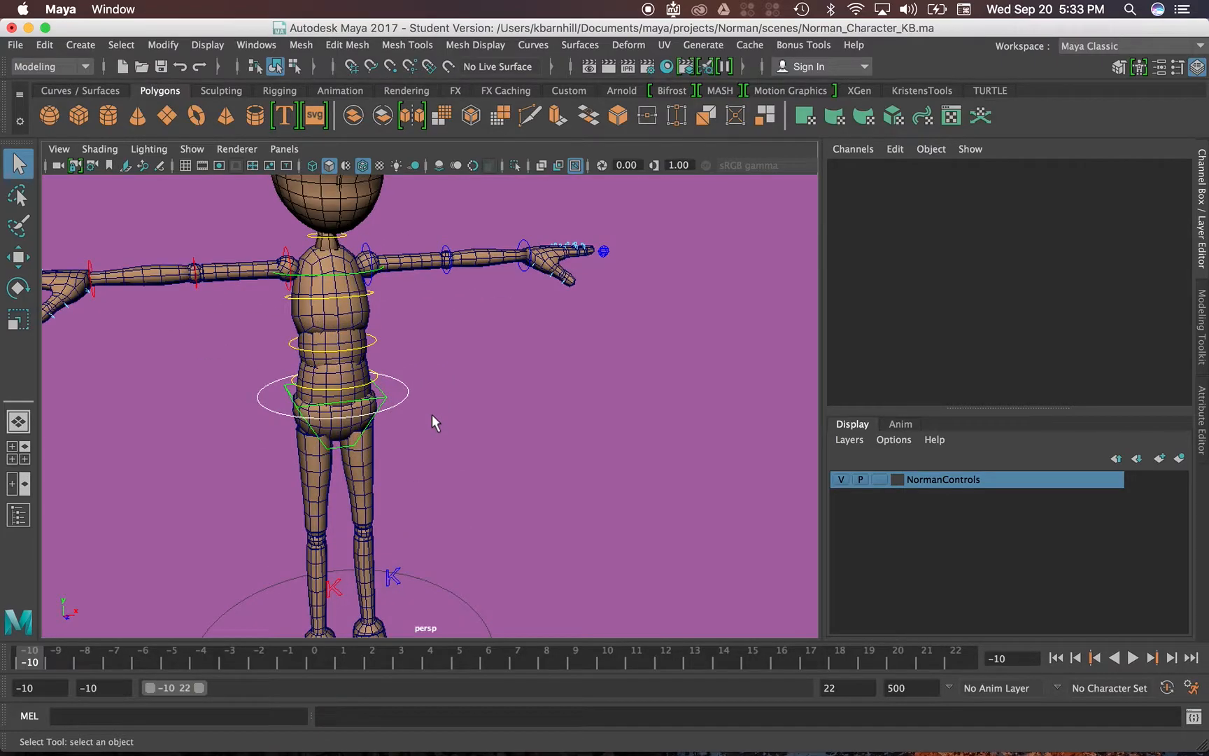
pyautogui.keyDown('alt'); pyautogui.moveTo(431, 412); pyautogui.dragTo(488, 415, button='middle'); pyautogui.keyUp('alt')
pyautogui.click(427, 469)
pyautogui.keyDown('alt'); pyautogui.moveTo(442, 476); pyautogui.dragTo(416, 468); pyautogui.keyUp('alt')
pyautogui.click(373, 473)
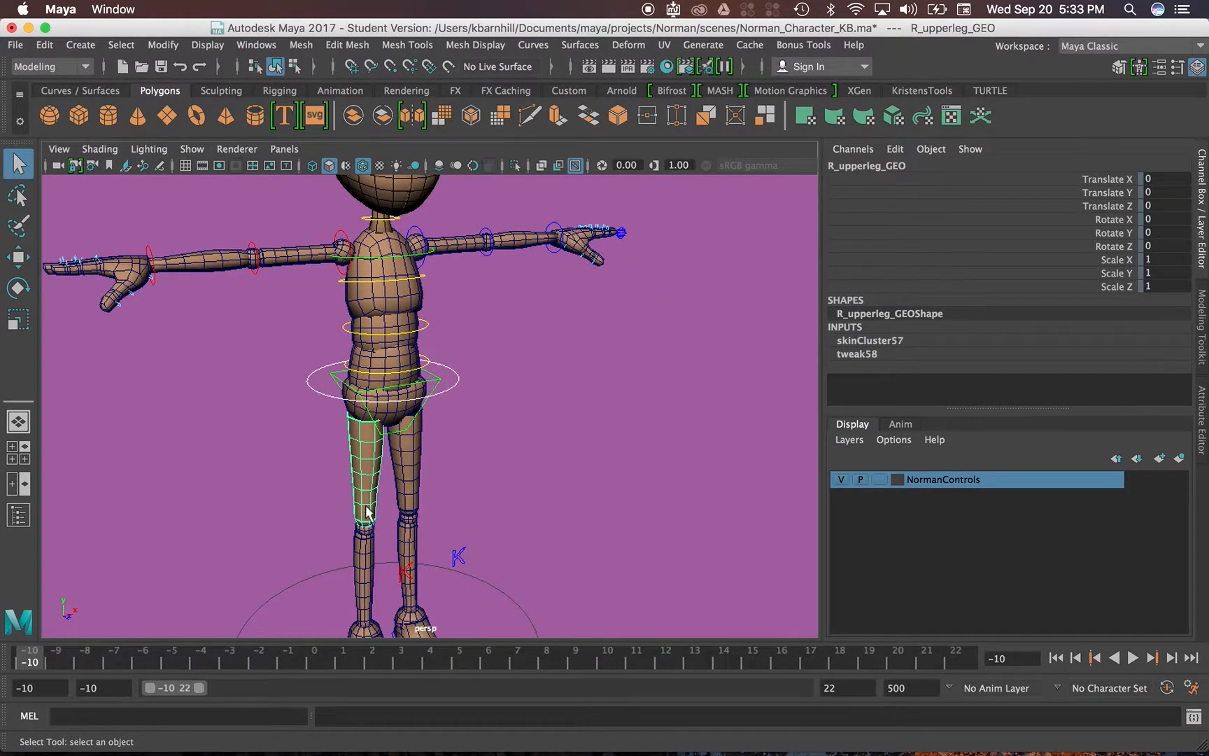
pyautogui.press('e')
pyautogui.keyDown('alt'); pyautogui.moveTo(378, 521); pyautogui.dragTo(338, 526); pyautogui.keyUp('alt')
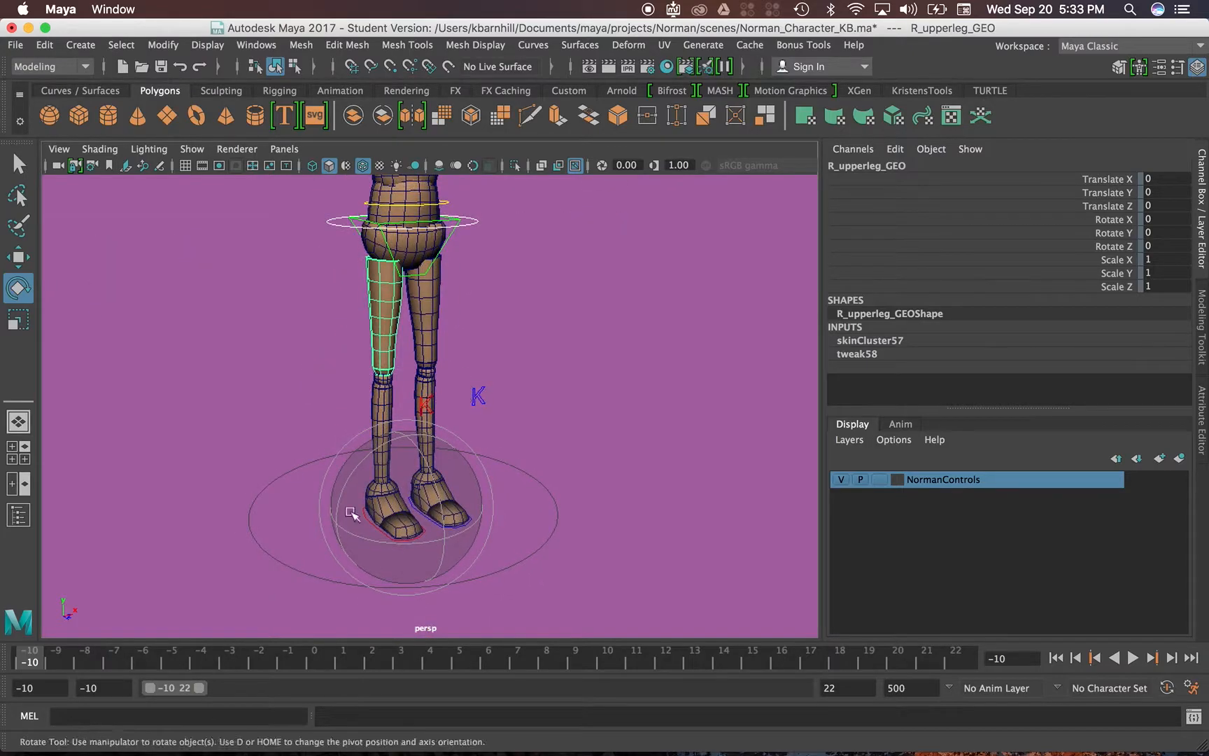
pyautogui.moveTo(431, 479)
pyautogui.mouseDown()
pyautogui.moveTo(415, 426)
pyautogui.moveTo(415, 475)
pyautogui.moveTo(433, 458)
pyautogui.mouseUp()
pyautogui.keyDown('alt'); pyautogui.moveTo(426, 416); pyautogui.dragTo(426, 561, button='middle'); pyautogui.keyUp('alt')
pyautogui.keyDown('alt'); pyautogui.moveTo(426, 562); pyautogui.dragTo(421, 496); pyautogui.keyUp('alt')
pyautogui.click(455, 483)
pyautogui.keyDown('alt'); pyautogui.moveTo(445, 547); pyautogui.dragTo(383, 539); pyautogui.keyUp('alt')
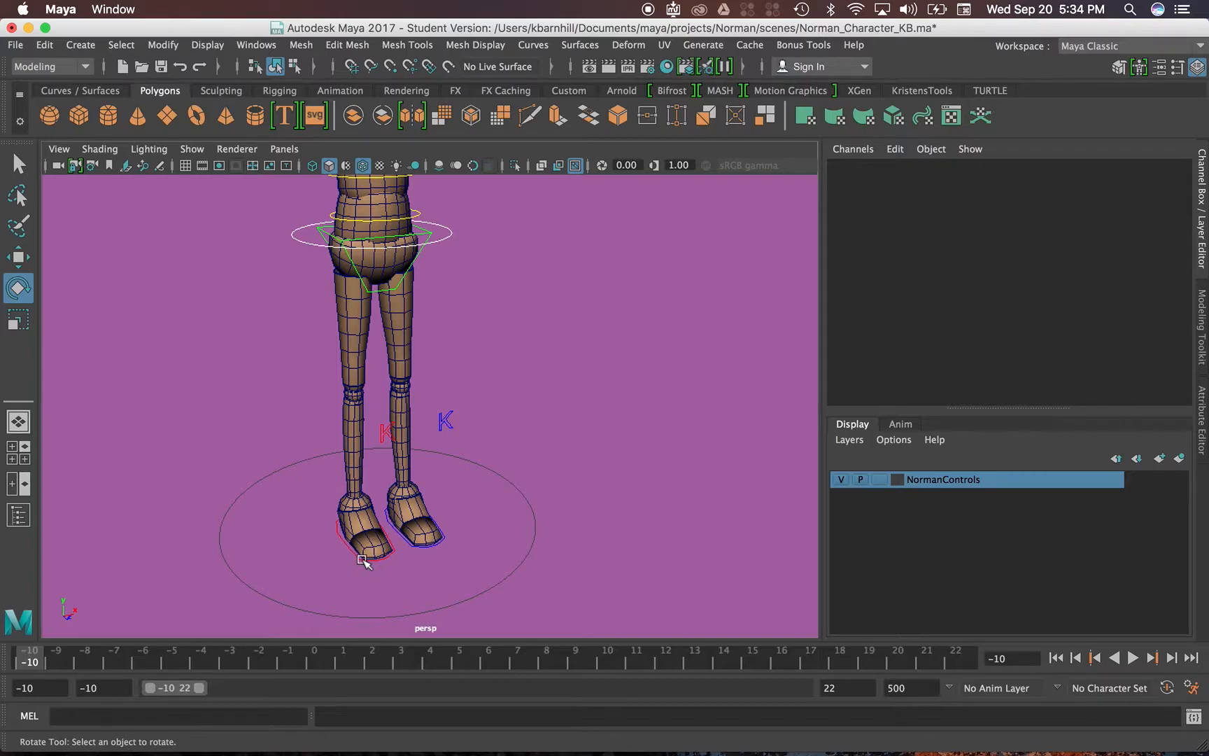
# Rotate the right foot's IK control to about 30, -26, -45 degrees and move it to about -4.9, 2.4, -6.5.
pyautogui.click(362, 559)
pyautogui.keyDown('alt'); pyautogui.moveTo(364, 567); pyautogui.dragTo(409, 510); pyautogui.keyUp('alt')
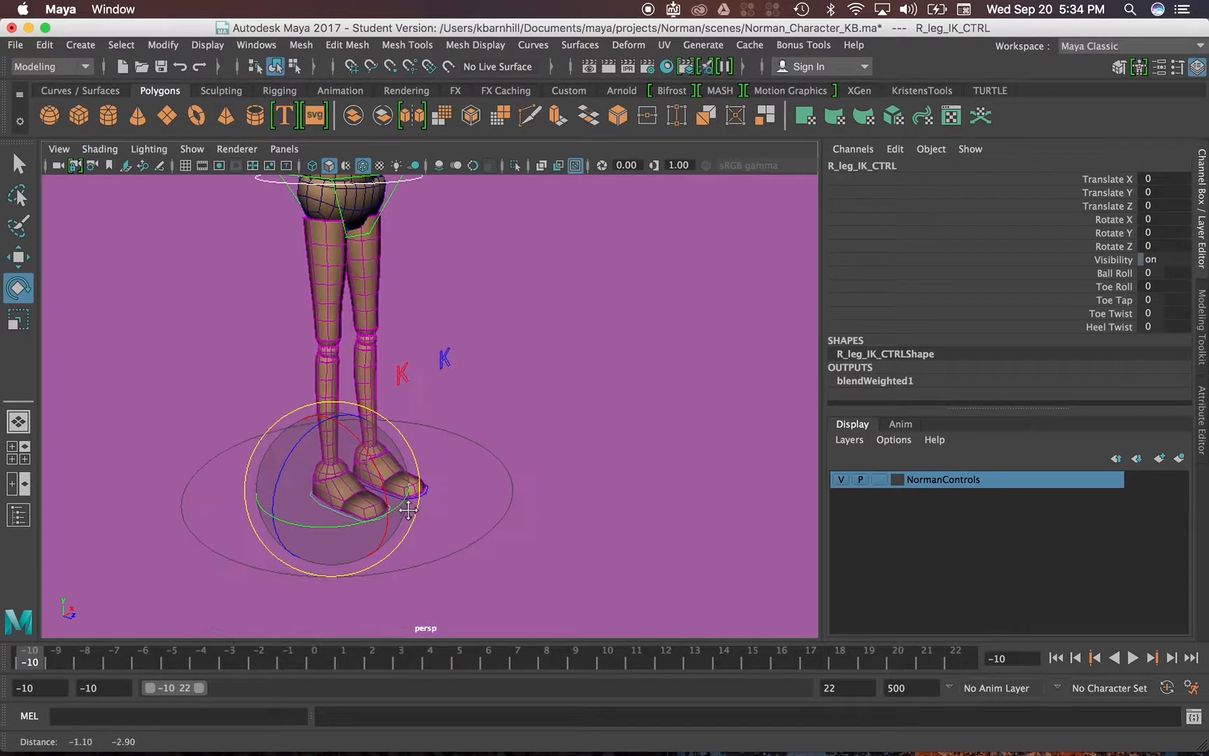
pyautogui.keyDown('alt'); pyautogui.moveTo(329, 509); pyautogui.dragTo(210, 415); pyautogui.keyUp('alt')
pyautogui.press('w')
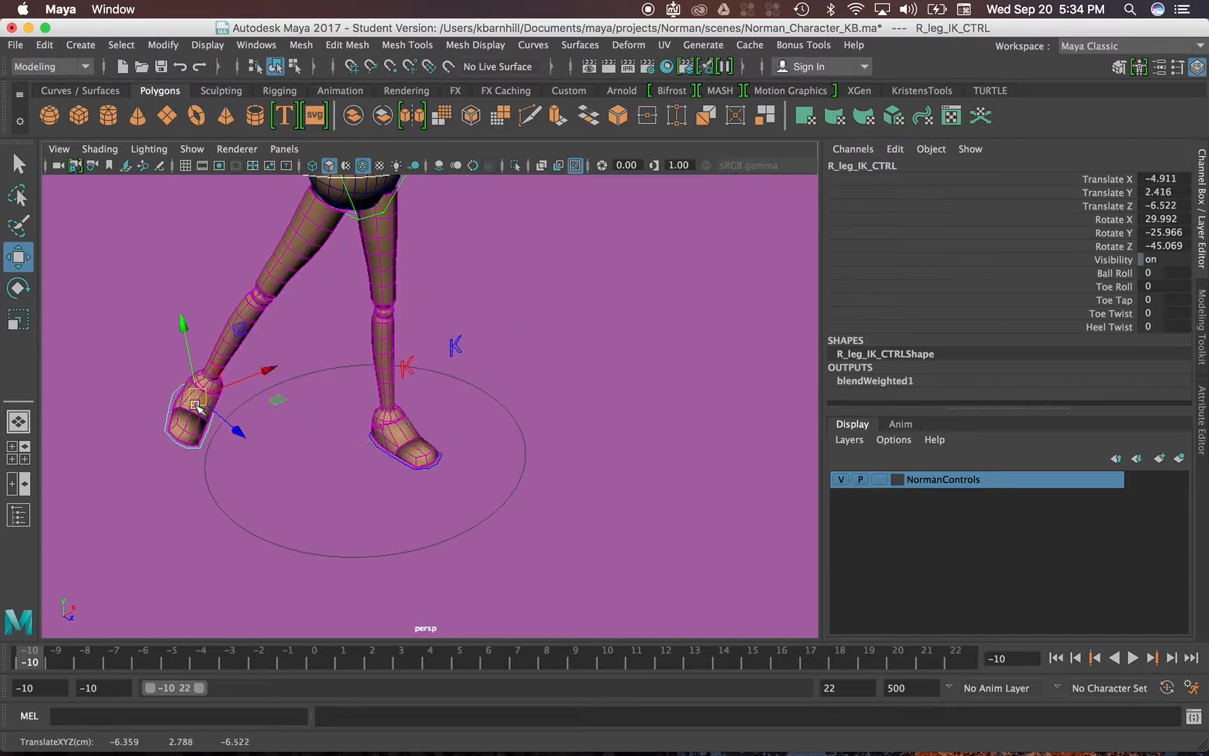
# Reselect the right foot's IK control and move it inward to about -0.75, 2.85, -4.73.
pyautogui.press('r')
pyautogui.keyDown('alt'); pyautogui.moveTo(290, 422); pyautogui.dragTo(252, 405); pyautogui.keyUp('alt')
pyautogui.click(251, 405)
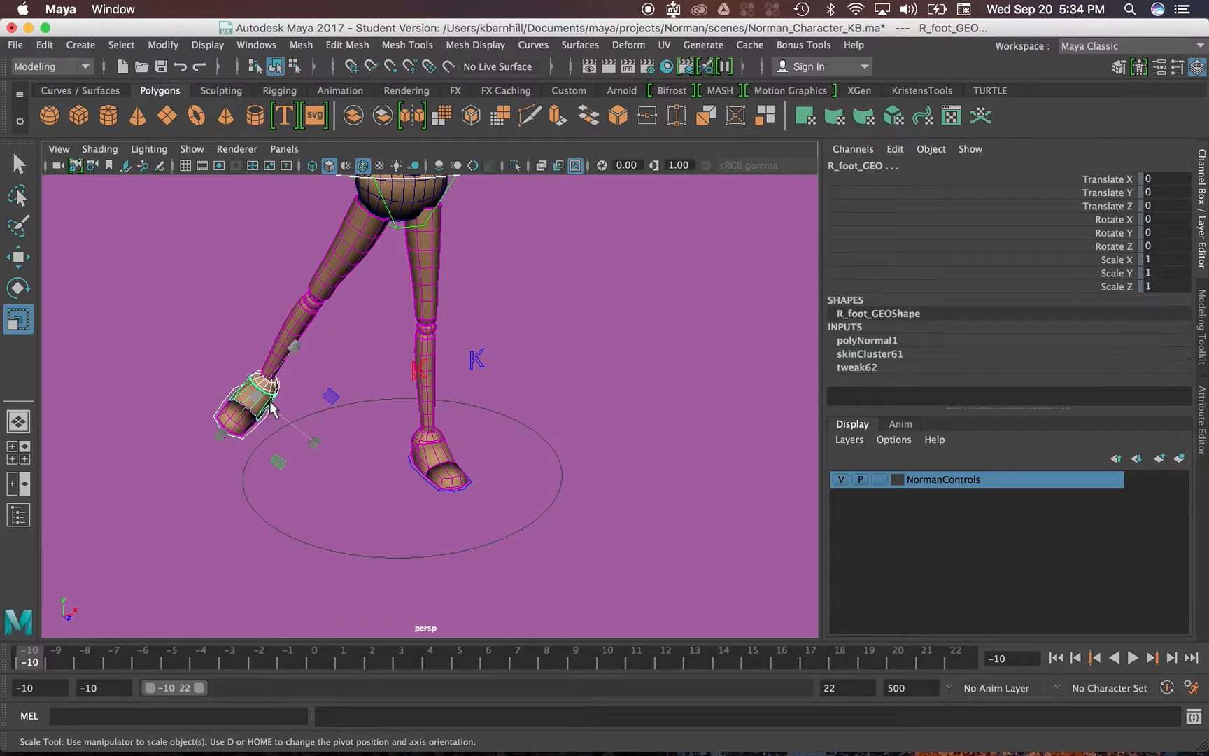
pyautogui.click(203, 402)
pyautogui.click(219, 432)
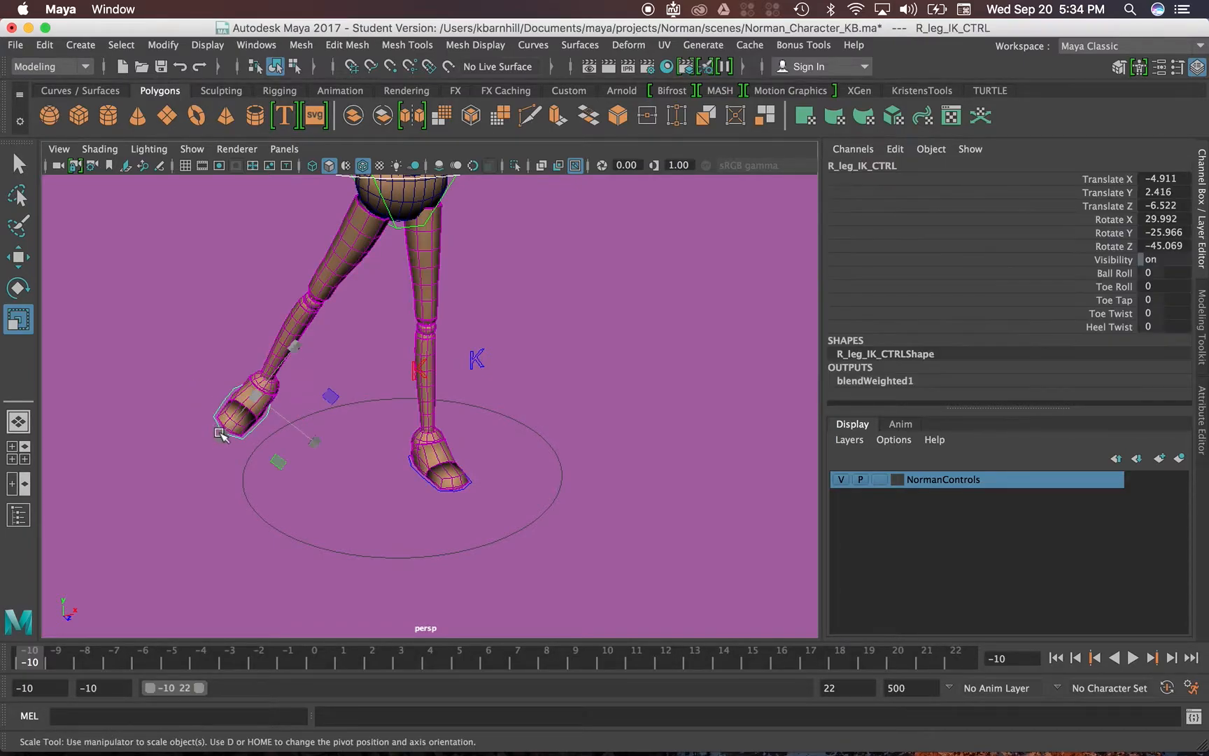
pyautogui.press('w')
pyautogui.moveTo(257, 396); pyautogui.dragTo(336, 387)
pyautogui.keyDown('alt'); pyautogui.moveTo(491, 379); pyautogui.dragTo(738, 218); pyautogui.keyUp('alt')
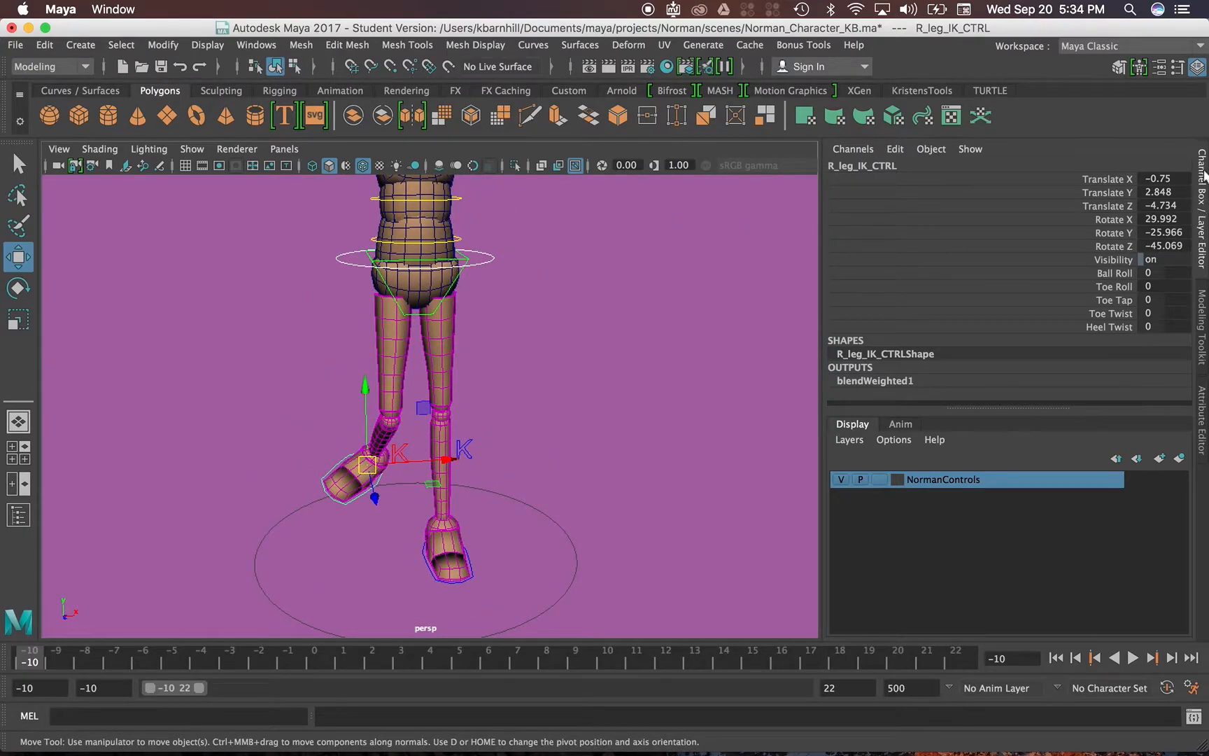
# Reset all Translate and Rotate values of the right leg IK control to 0.
pyautogui.doubleClick(1158, 179)
pyautogui.moveTo(1160, 183); pyautogui.dragTo(1165, 246)
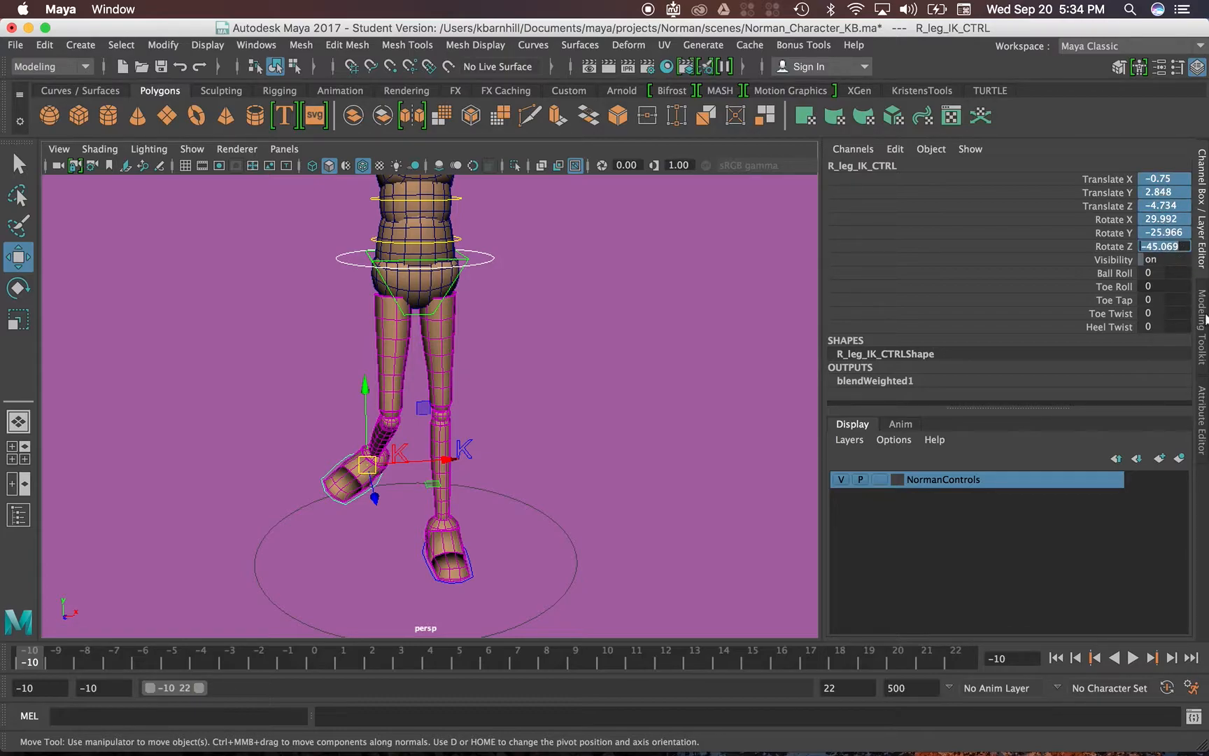
pyautogui.write('0')
pyautogui.press('Return')
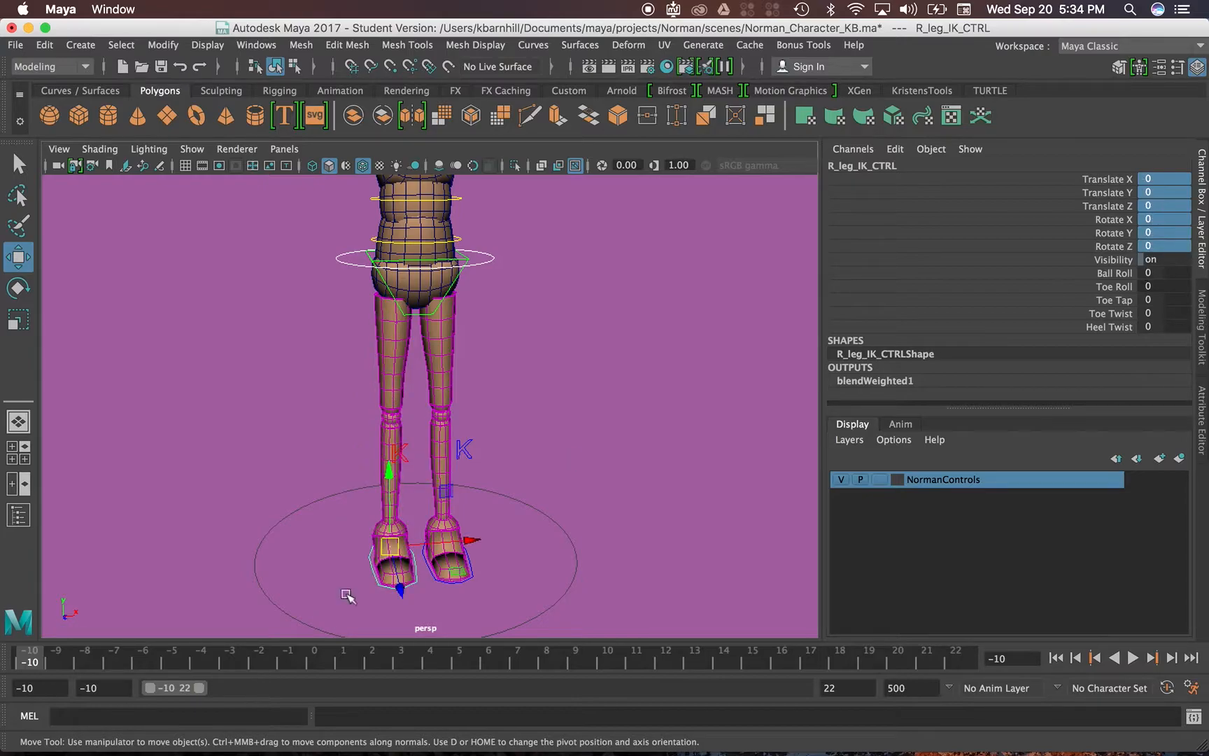
# Set the right leg IK control's Ball Roll to 10.
pyautogui.keyDown('alt'); pyautogui.moveTo(352, 543); pyautogui.dragTo(381, 493); pyautogui.keyUp('alt')
pyautogui.scroll(3, 406, 352)
pyautogui.scroll(-10, 413, 326)
pyautogui.keyDown('alt'); pyautogui.moveTo(424, 345); pyautogui.dragTo(388, 340); pyautogui.keyUp('alt')
pyautogui.scroll(-4, 412, 406)
pyautogui.scroll(6, 412, 404)
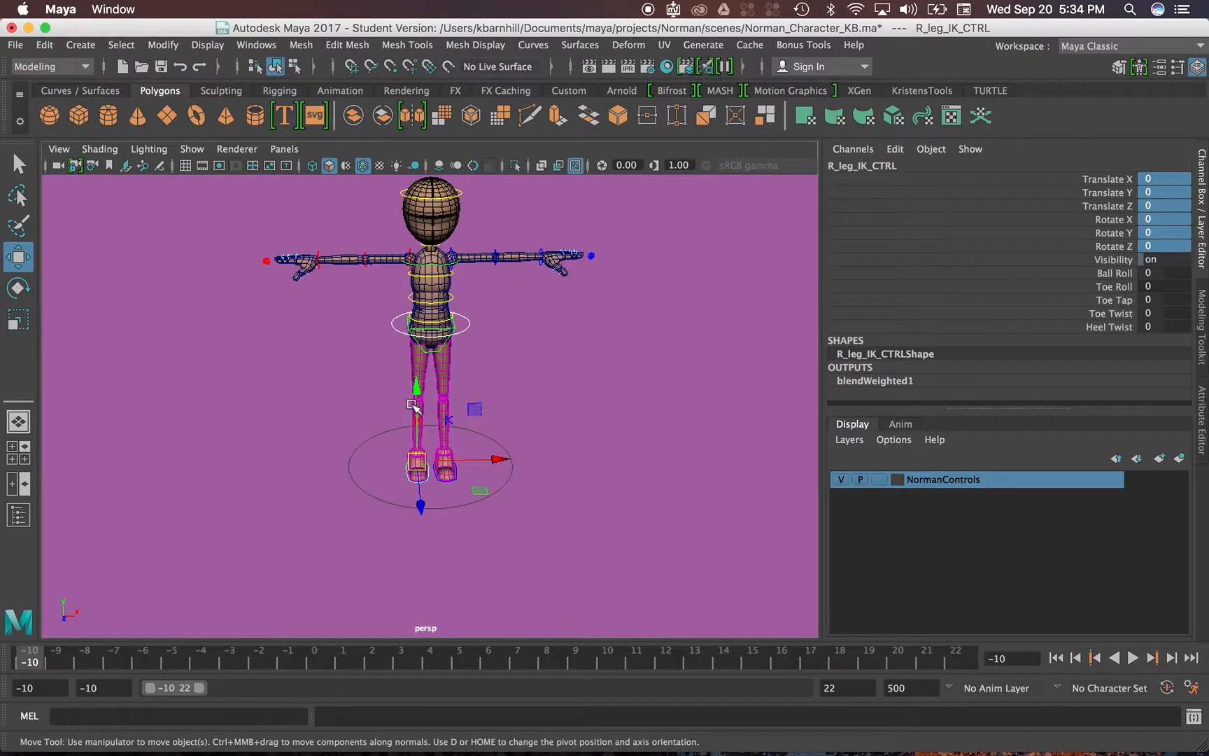
pyautogui.keyDown('alt'); pyautogui.moveTo(439, 331); pyautogui.dragTo(447, 372, button='middle'); pyautogui.keyUp('alt')
pyautogui.keyDown('alt'); pyautogui.moveTo(413, 329); pyautogui.dragTo(436, 344); pyautogui.keyUp('alt')
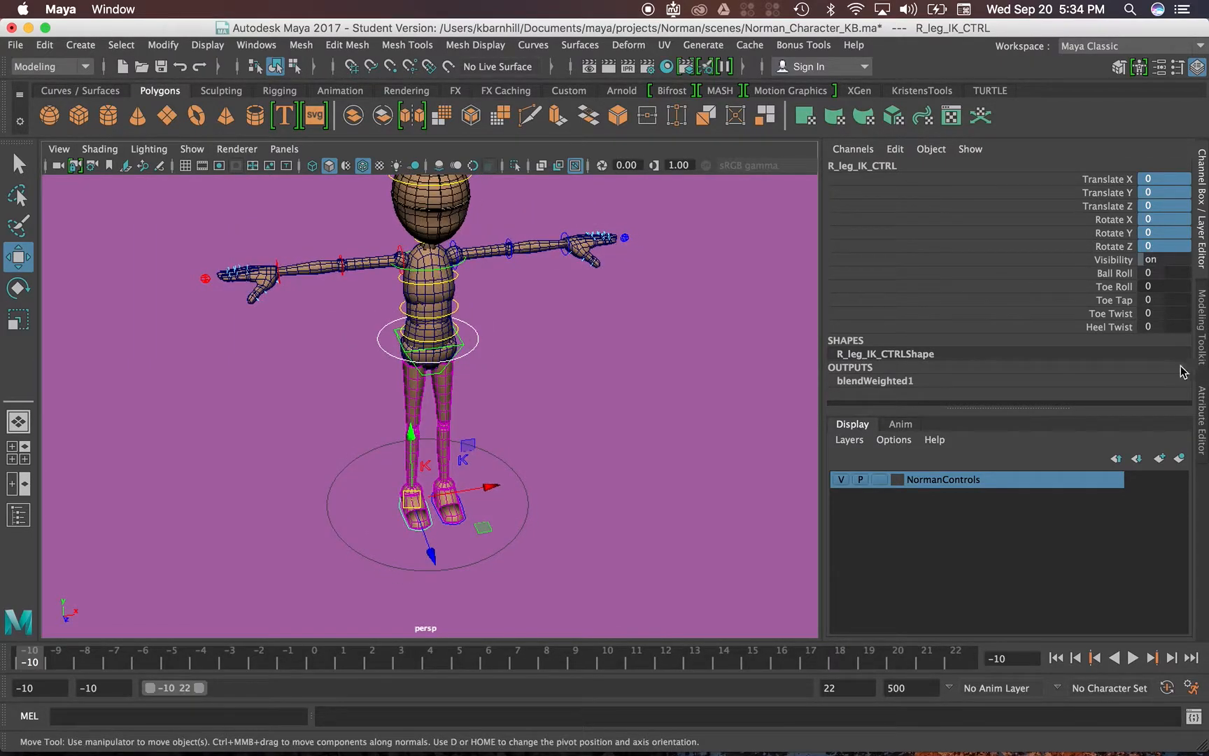
pyautogui.click(1118, 274)
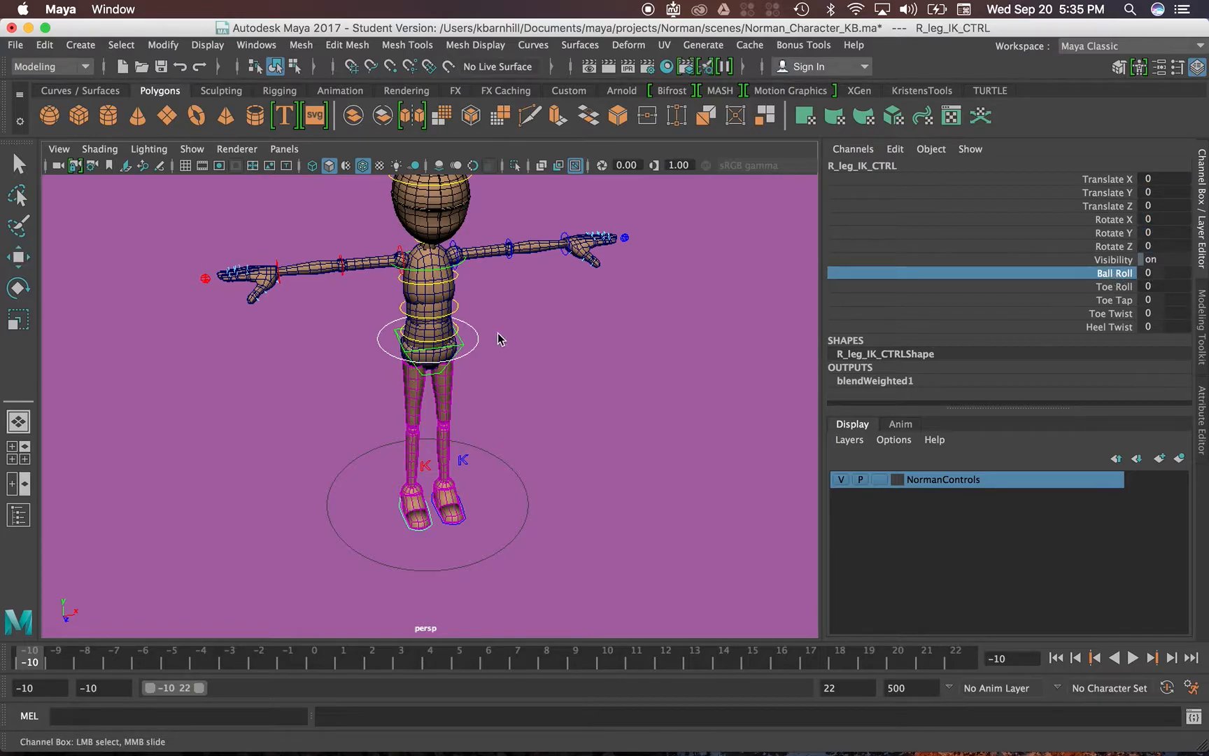
pyautogui.moveTo(504, 337); pyautogui.dragTo(640, 489, button='middle')
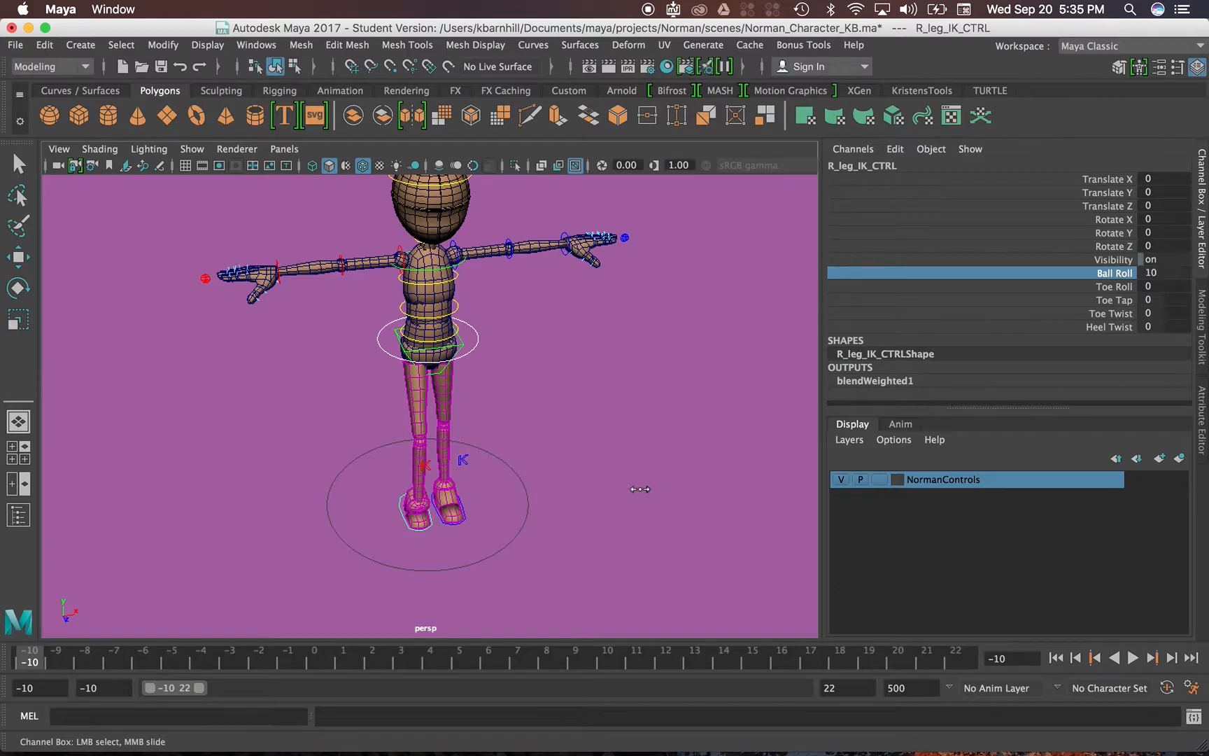
# Inspect the rolled foot from the side and undo the Ball Roll change.
pyautogui.keyDown('alt'); pyautogui.moveTo(403, 572); pyautogui.dragTo(547, 551); pyautogui.keyUp('alt')
pyautogui.keyDown('alt'); pyautogui.moveTo(545, 562); pyautogui.dragTo(549, 476, button='middle'); pyautogui.keyUp('alt')
pyautogui.scroll(-5, 549, 474)
pyautogui.scroll(10, 550, 476)
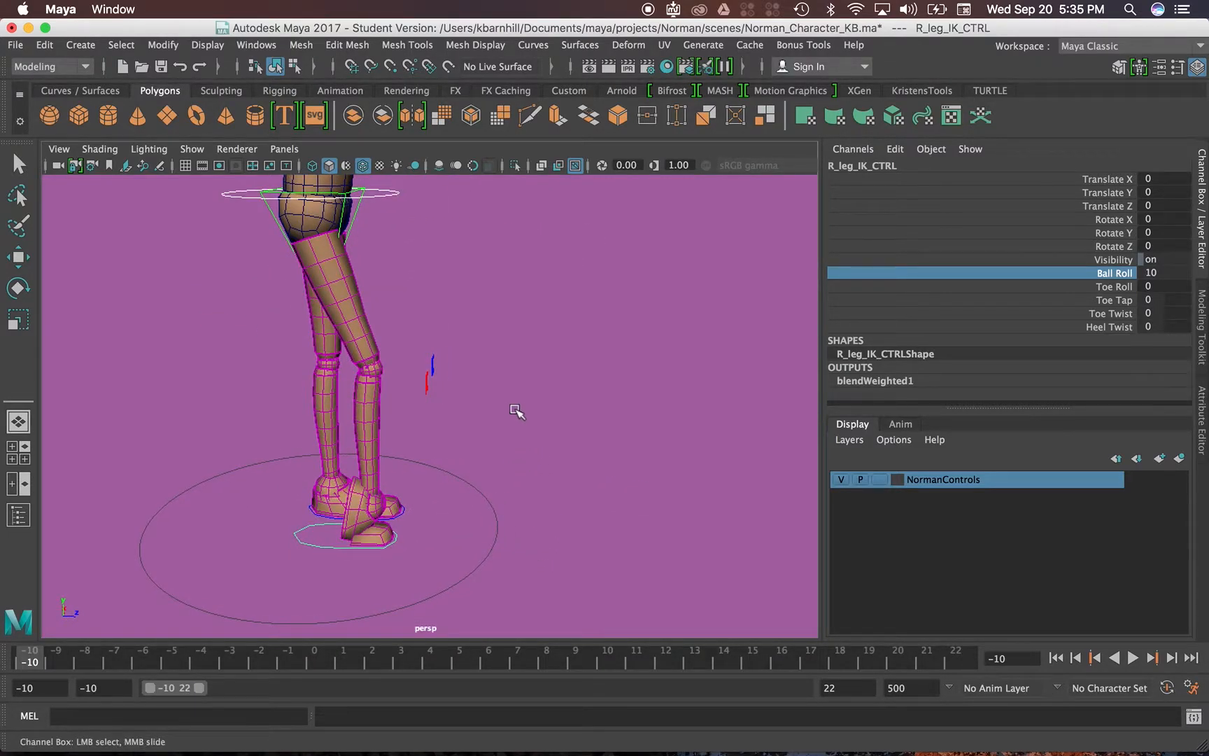
pyautogui.hotkey('ctrl', 'z')
# Try out Toe Roll and Toe Tap on the right leg IK control, undoing the Toe Tap change.
pyautogui.click(1124, 291)
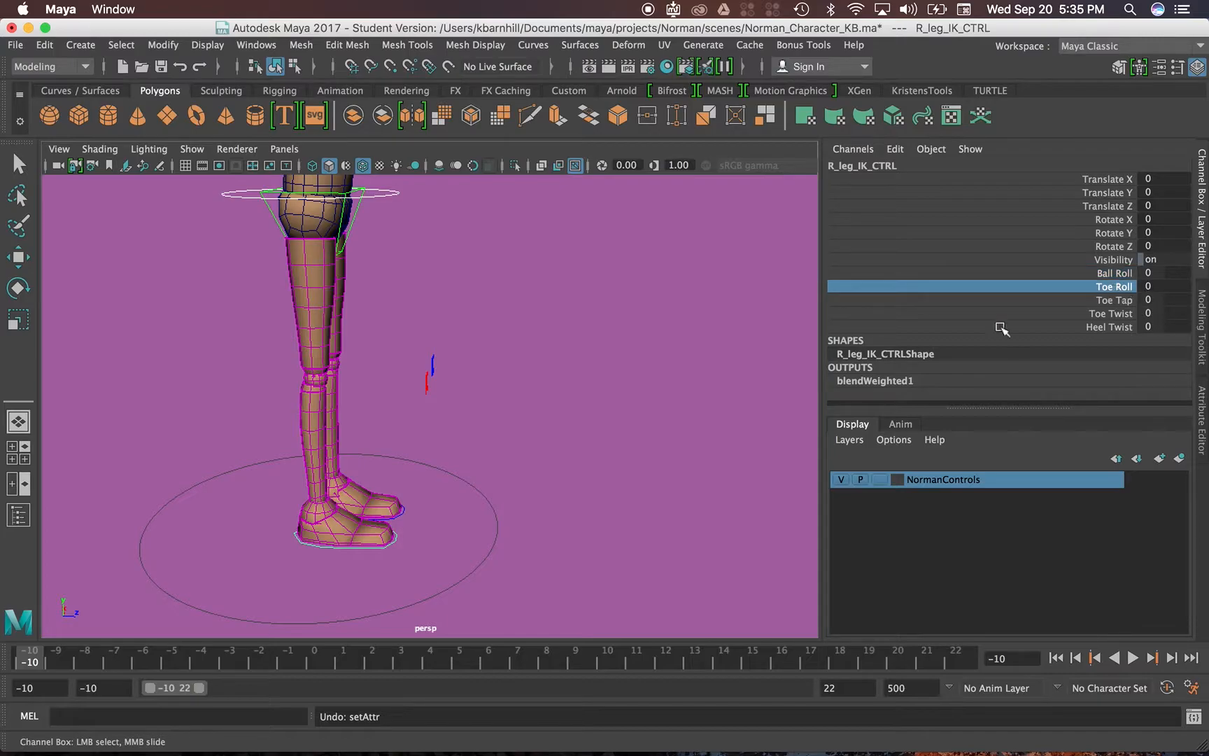
pyautogui.moveTo(478, 387); pyautogui.dragTo(364, 452, button='middle')
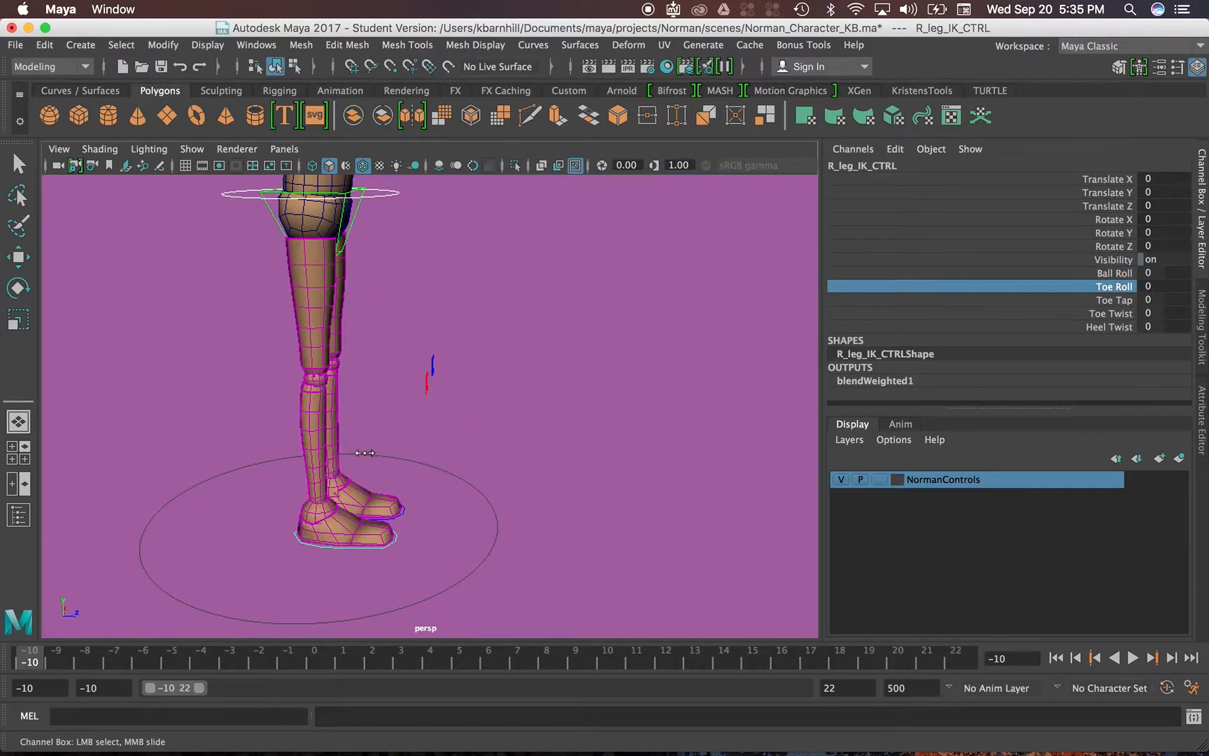
pyautogui.click(1118, 303)
pyautogui.moveTo(483, 421); pyautogui.dragTo(336, 502, button='middle')
pyautogui.press('super+z')
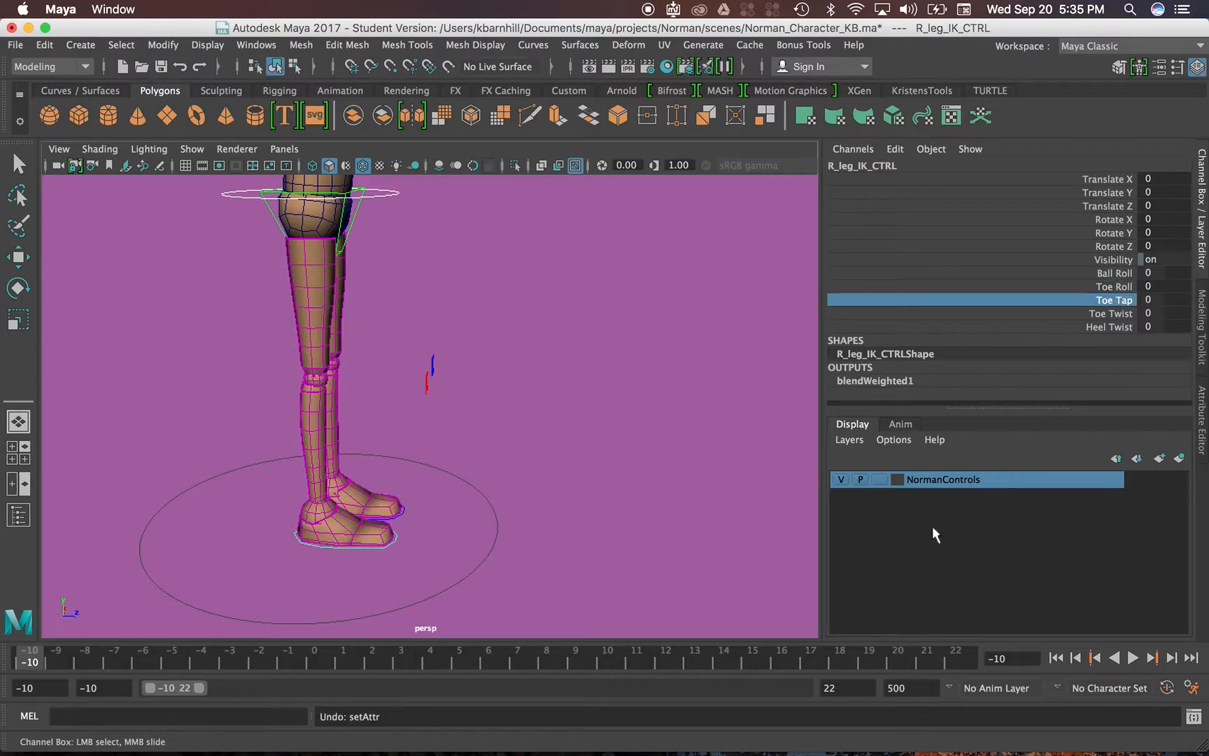
# Try out Toe Twist on the right leg IK control and undo the change.
pyautogui.click(1104, 314)
pyautogui.keyDown('alt'); pyautogui.moveTo(607, 457); pyautogui.dragTo(501, 469); pyautogui.keyUp('alt')
pyautogui.moveTo(502, 470); pyautogui.dragTo(621, 488, button='middle')
pyautogui.press('super+z')
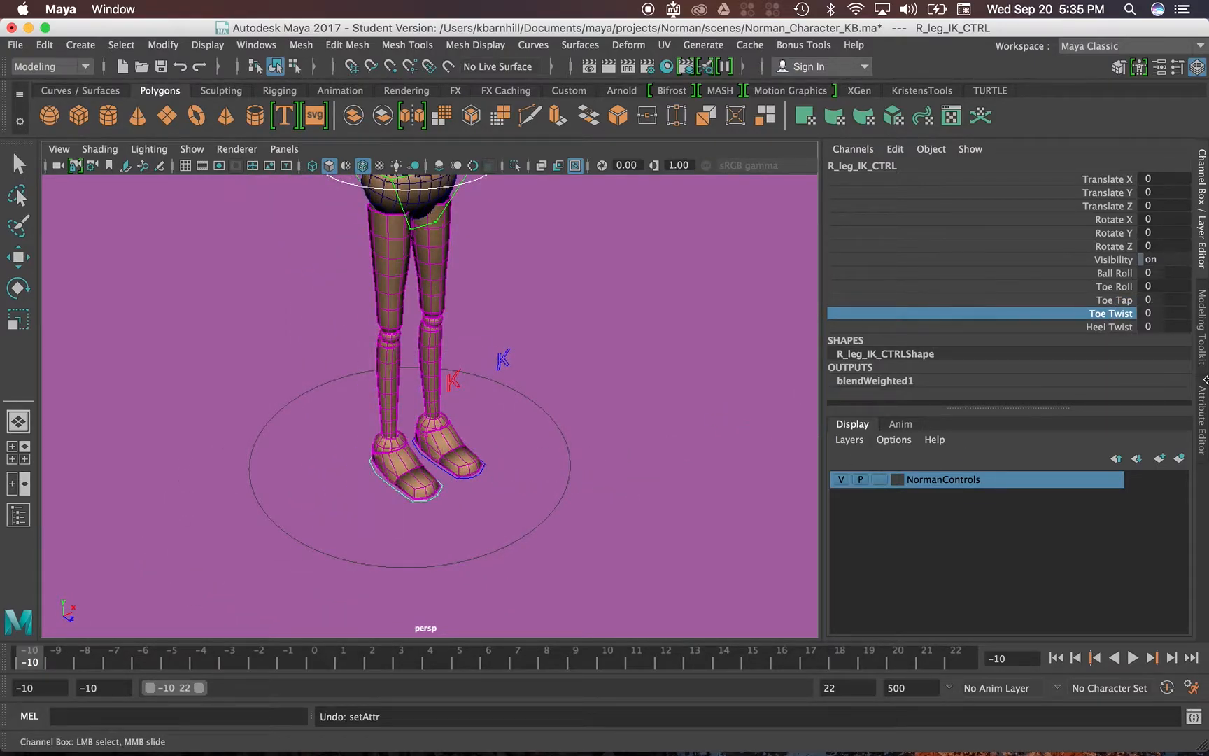
# Try out Heel Twist on the right leg IK control and undo the change.
pyautogui.click(1121, 328)
pyautogui.moveTo(413, 415); pyautogui.dragTo(428, 415, button='middle')
pyautogui.moveTo(265, 451); pyautogui.dragTo(472, 514, button='middle')
pyautogui.press('super+z')
# Move the right leg IK control up to about 1.87 in Y and outward to about -5.32 in X.
pyautogui.keyDown('alt'); pyautogui.moveTo(662, 445); pyautogui.dragTo(536, 428); pyautogui.keyUp('alt')
pyautogui.keyDown('alt'); pyautogui.moveTo(497, 317); pyautogui.dragTo(470, 485, button='middle'); pyautogui.keyUp('alt')
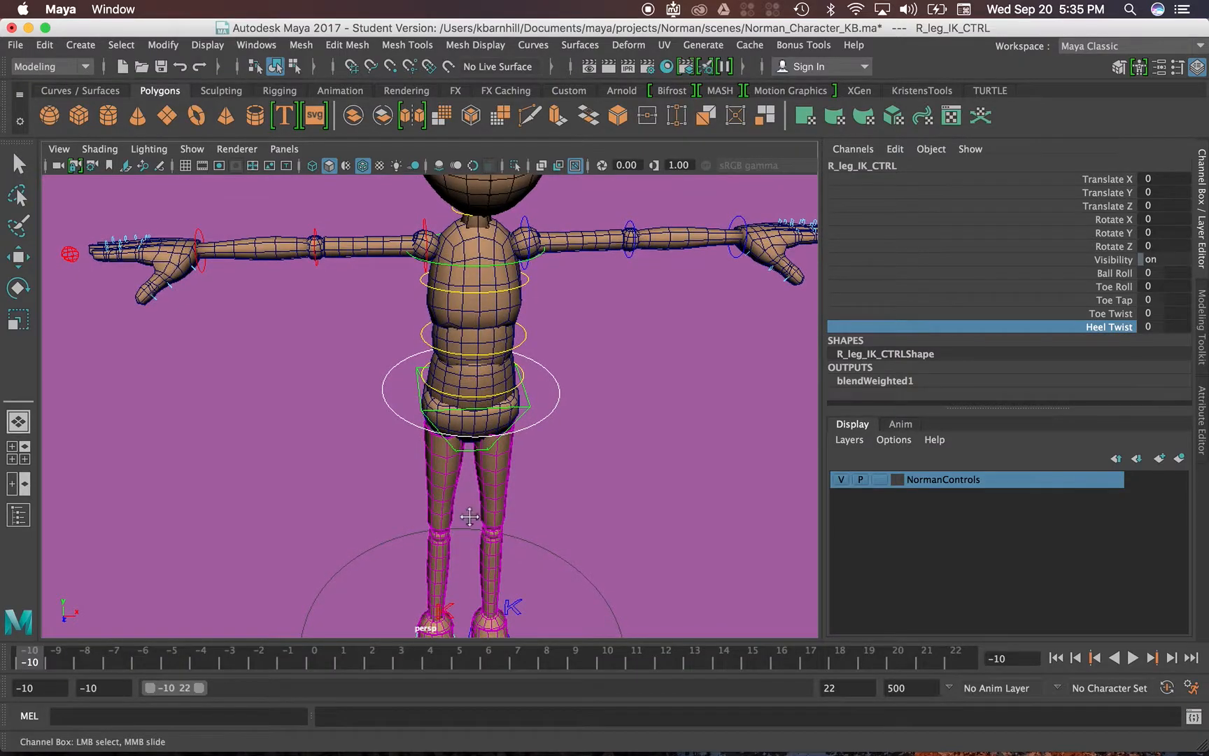
pyautogui.keyDown('alt'); pyautogui.moveTo(477, 623); pyautogui.dragTo(516, 462, button='middle'); pyautogui.keyUp('alt')
pyautogui.keyDown('alt'); pyautogui.moveTo(516, 461); pyautogui.dragTo(489, 426); pyautogui.keyUp('alt')
pyautogui.press('w')
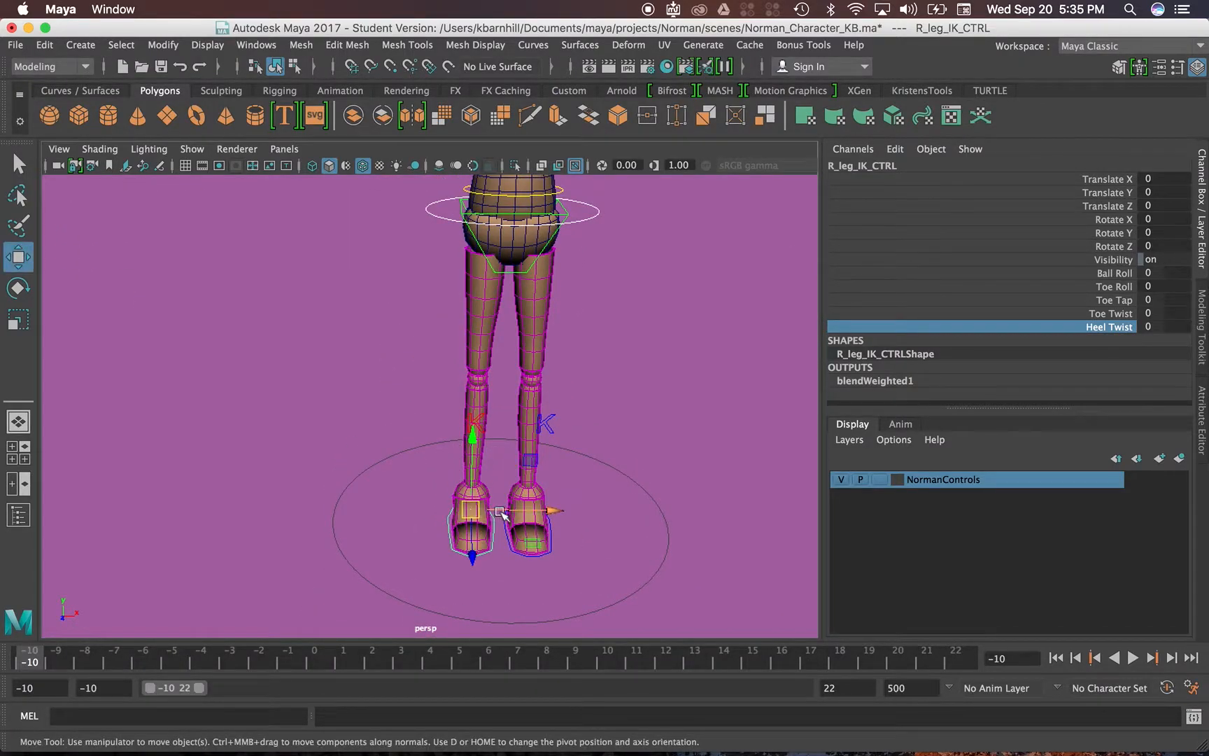
pyautogui.moveTo(472, 474); pyautogui.dragTo(472, 442)
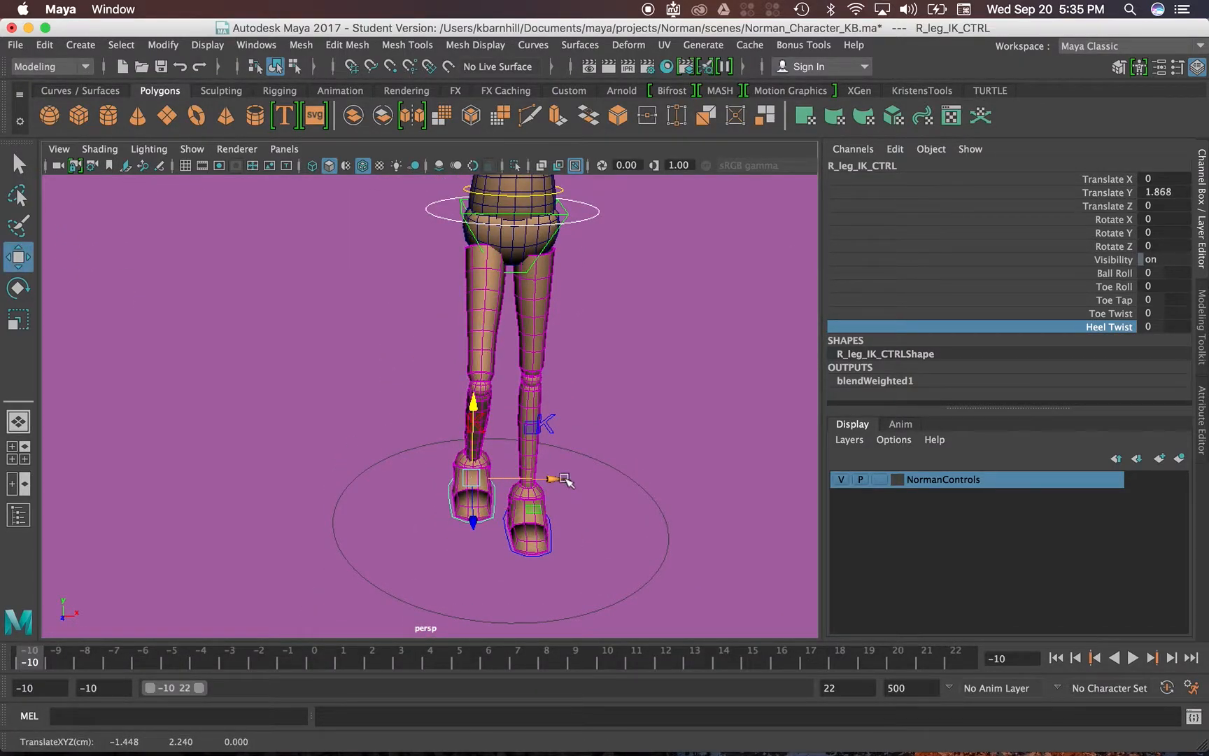
pyautogui.click(489, 495)
pyautogui.click(458, 529)
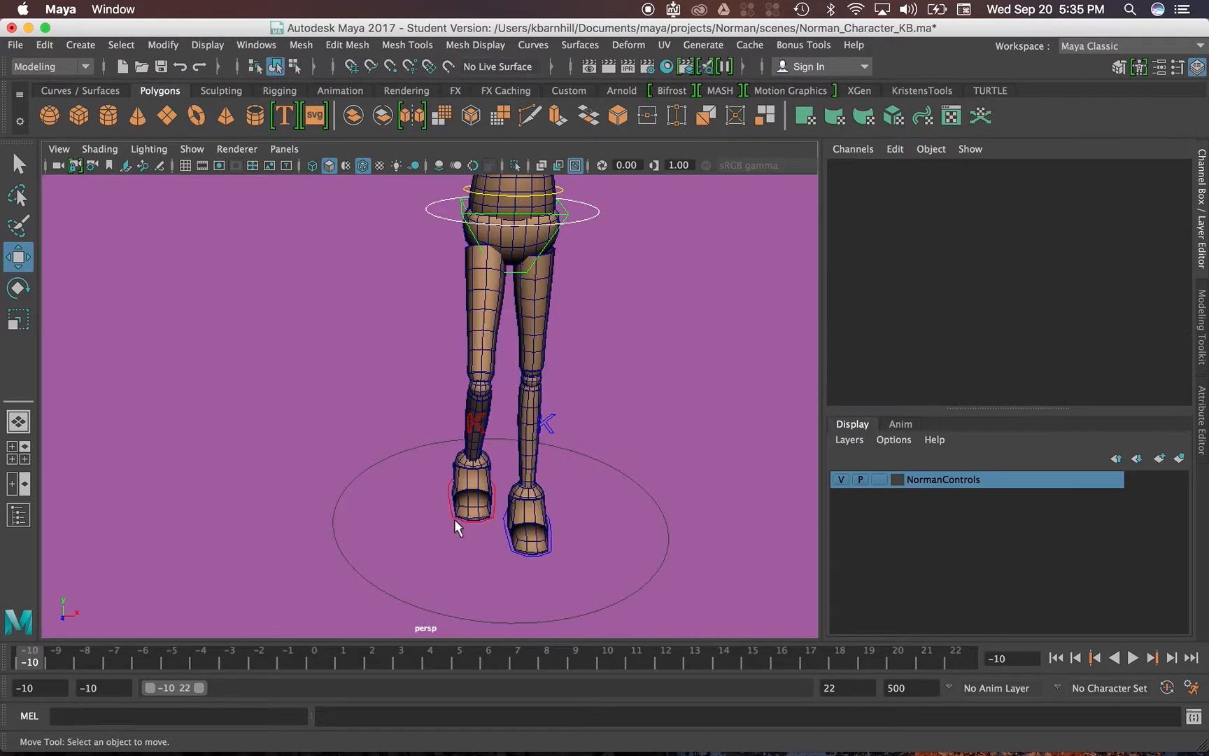
pyautogui.click(456, 521)
pyautogui.moveTo(544, 484); pyautogui.dragTo(446, 483)
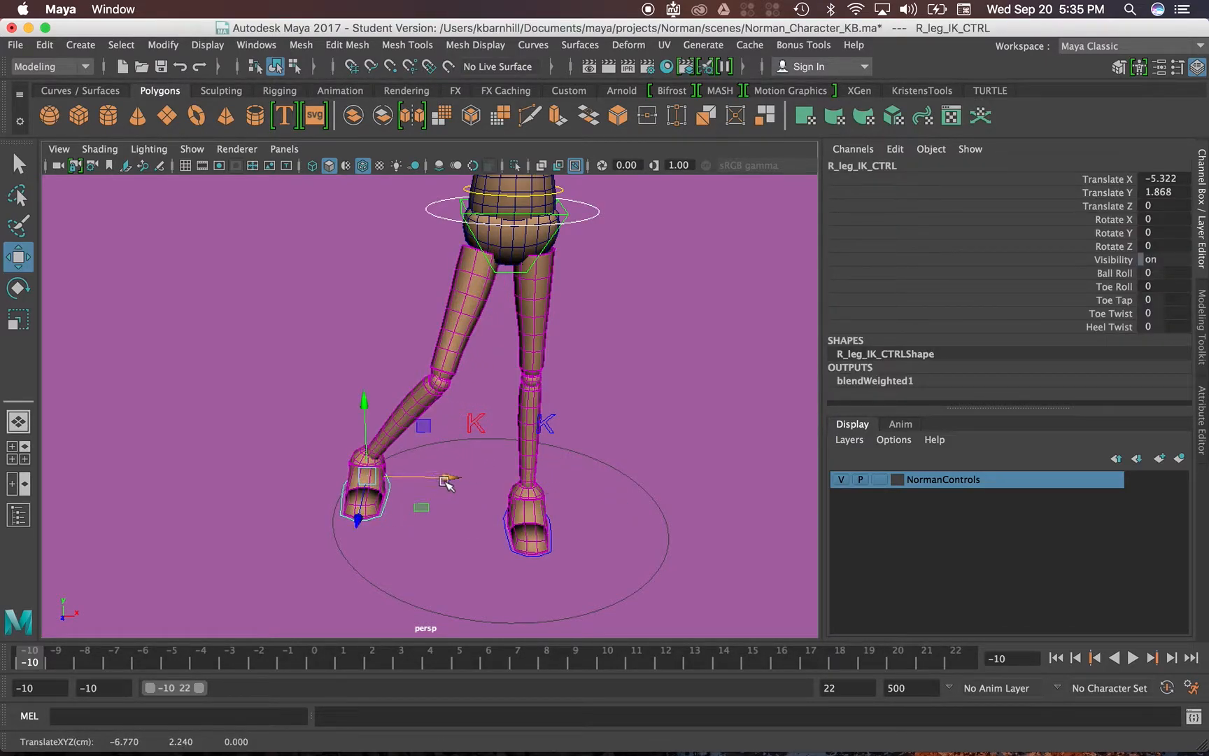
# Set the right leg IK control's Heel Twist to 10 and rotate the control slightly about Y.
pyautogui.click(1116, 327)
pyautogui.moveTo(521, 460); pyautogui.dragTo(639, 474, button='middle')
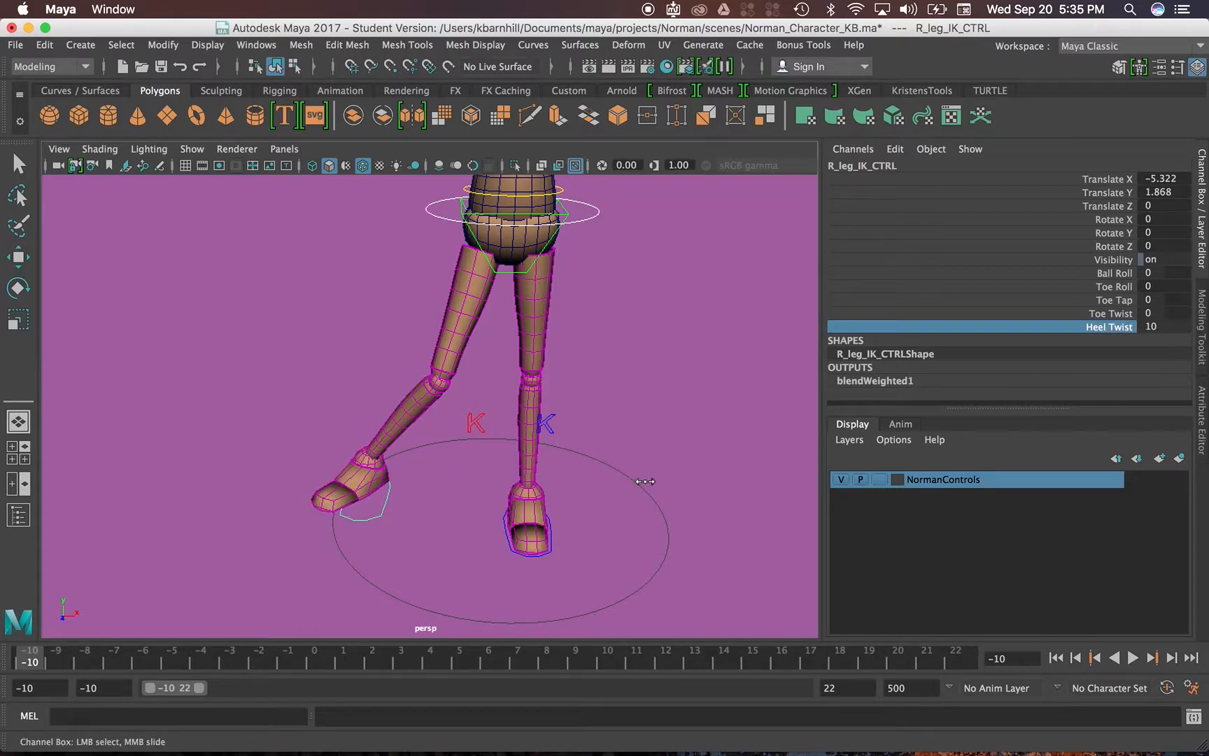
pyautogui.keyDown('alt'); pyautogui.moveTo(595, 501); pyautogui.dragTo(548, 545); pyautogui.keyUp('alt')
pyautogui.press('e')
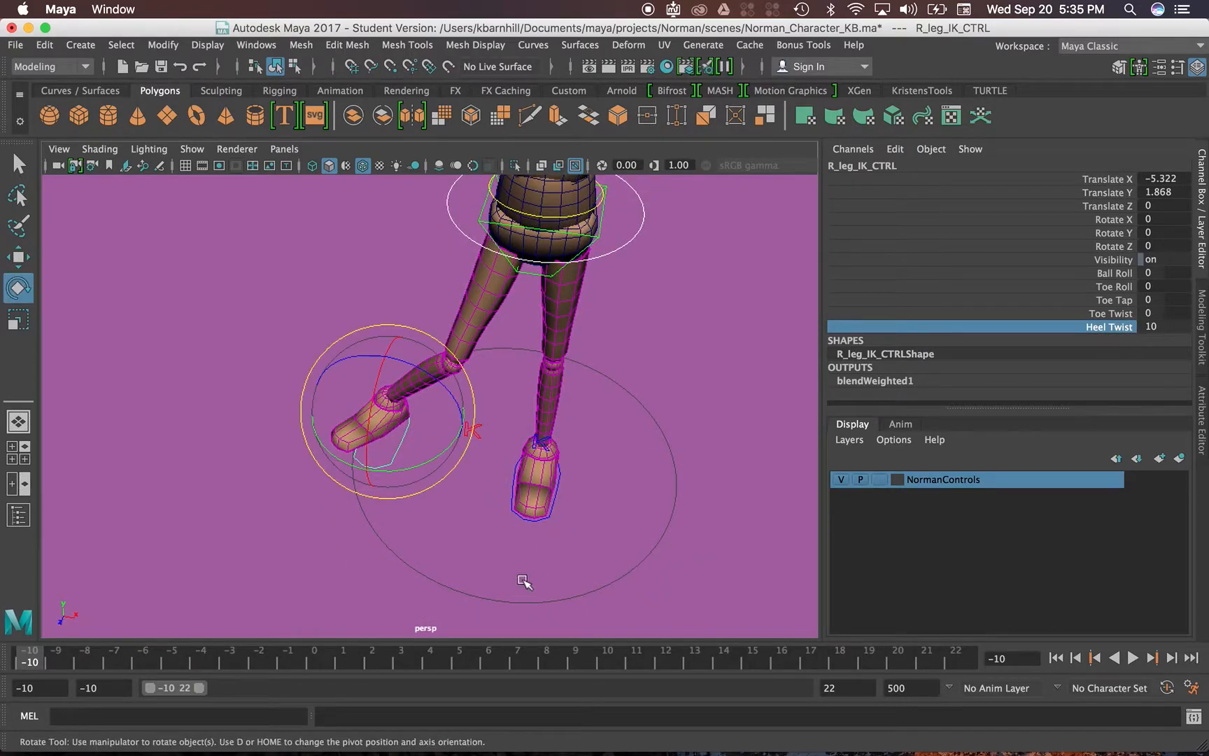
pyautogui.moveTo(399, 471); pyautogui.dragTo(363, 489)
# Examine the twisted right foot and bent leg from several angles, checking the right lower leg mesh.
pyautogui.keyDown('alt'); pyautogui.moveTo(402, 483); pyautogui.dragTo(420, 459); pyautogui.keyUp('alt')
pyautogui.keyDown('alt'); pyautogui.moveTo(418, 485); pyautogui.dragTo(396, 433, button='middle'); pyautogui.keyUp('alt')
pyautogui.keyDown('alt'); pyautogui.moveTo(429, 401); pyautogui.dragTo(405, 445); pyautogui.keyUp('alt')
pyautogui.click(413, 502)
pyautogui.keyDown('alt'); pyautogui.moveTo(413, 502); pyautogui.dragTo(384, 418); pyautogui.keyUp('alt')
pyautogui.scroll(-5, 384, 418)
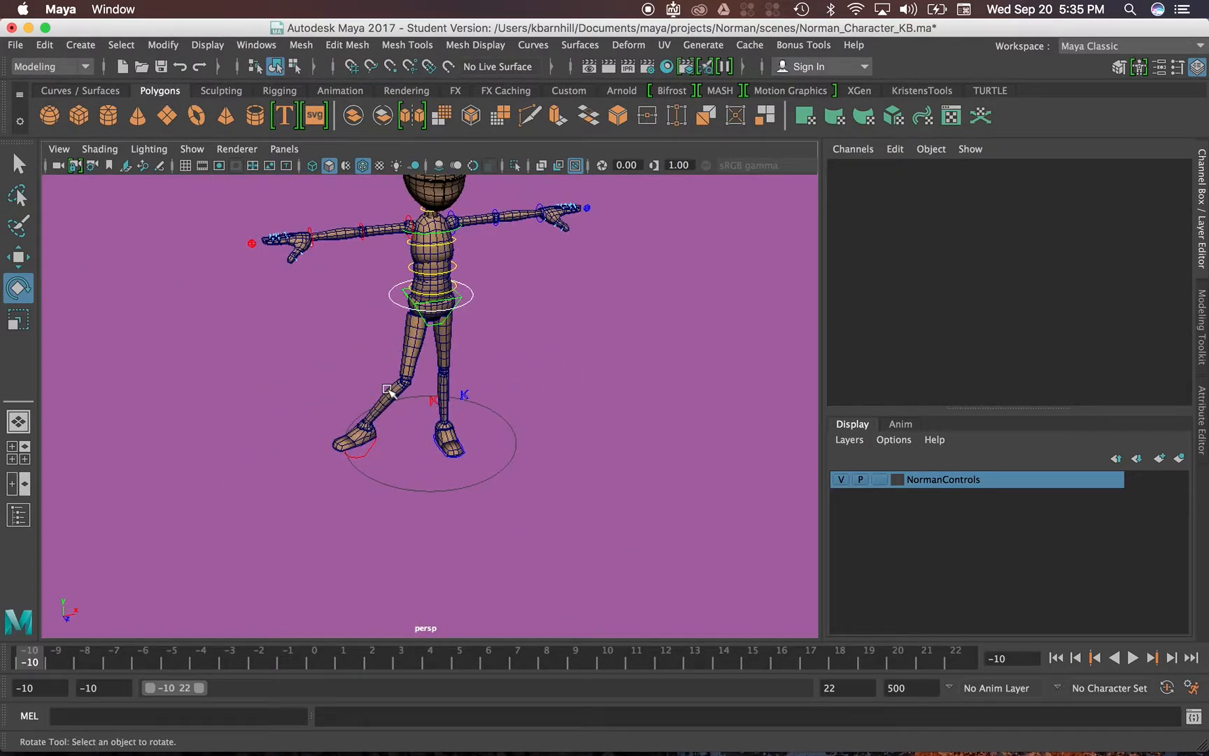
pyautogui.click(382, 406)
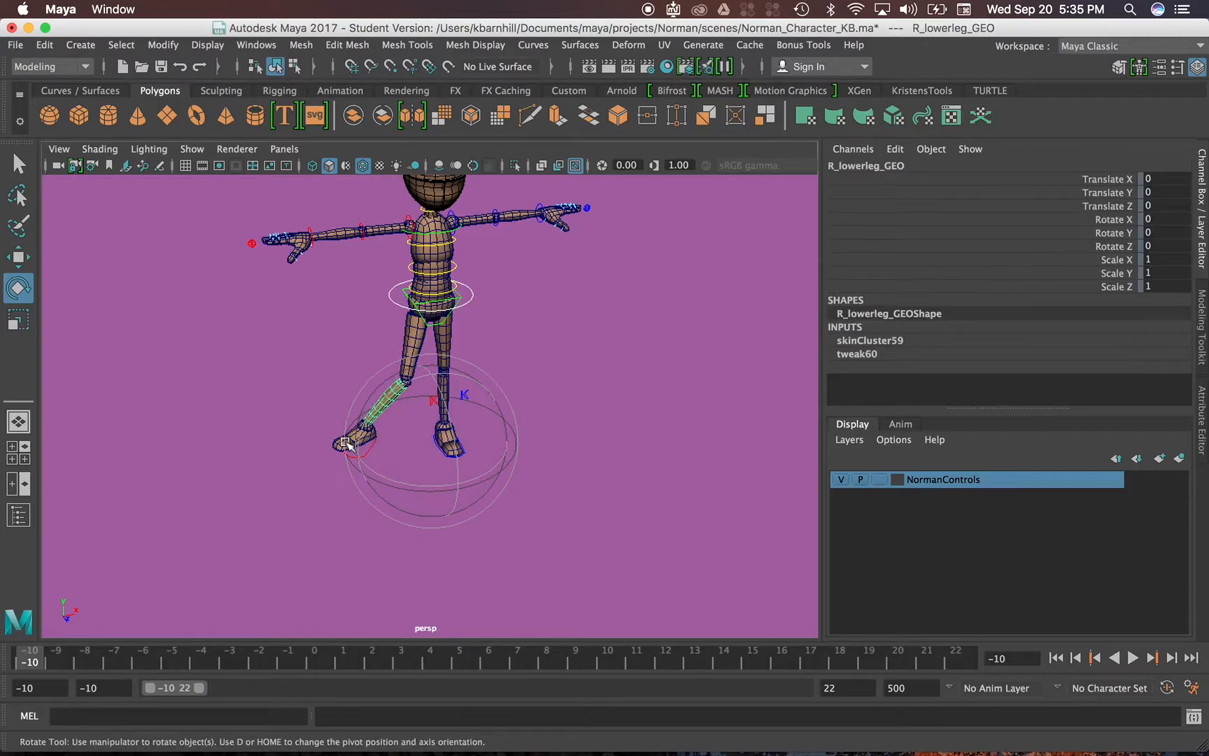
pyautogui.click(283, 553)
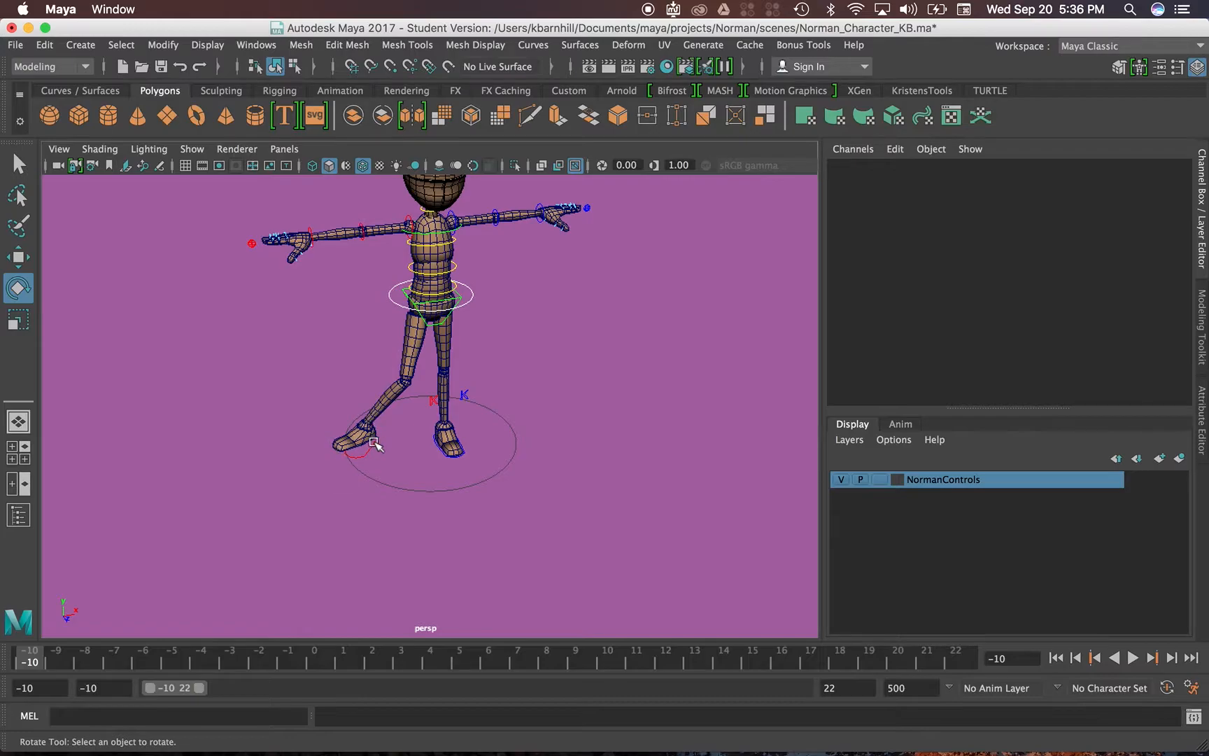
pyautogui.keyDown('alt'); pyautogui.moveTo(367, 459); pyautogui.dragTo(509, 462); pyautogui.keyUp('alt')
pyautogui.keyDown('alt'); pyautogui.moveTo(451, 520); pyautogui.dragTo(488, 492); pyautogui.keyUp('alt')
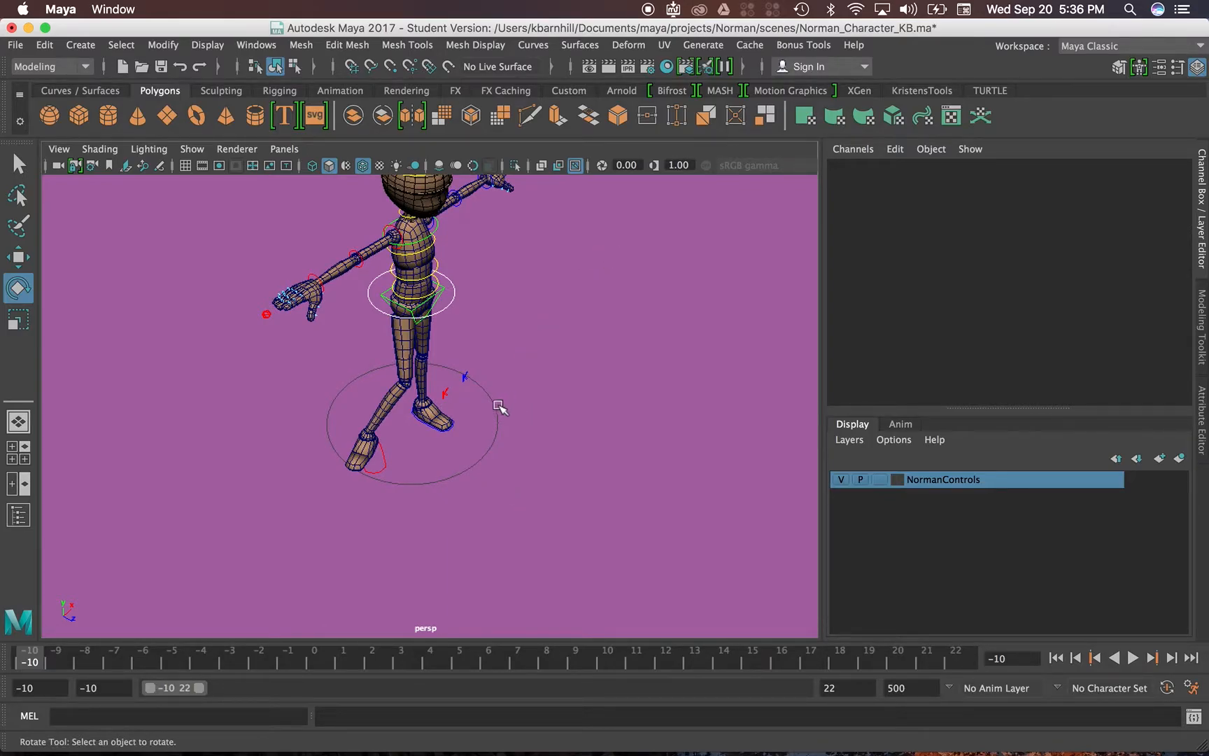
# Move the right knee IK control outward to about -8.98 in X so the knee turns over the right foot.
pyautogui.scroll(5, 499, 409)
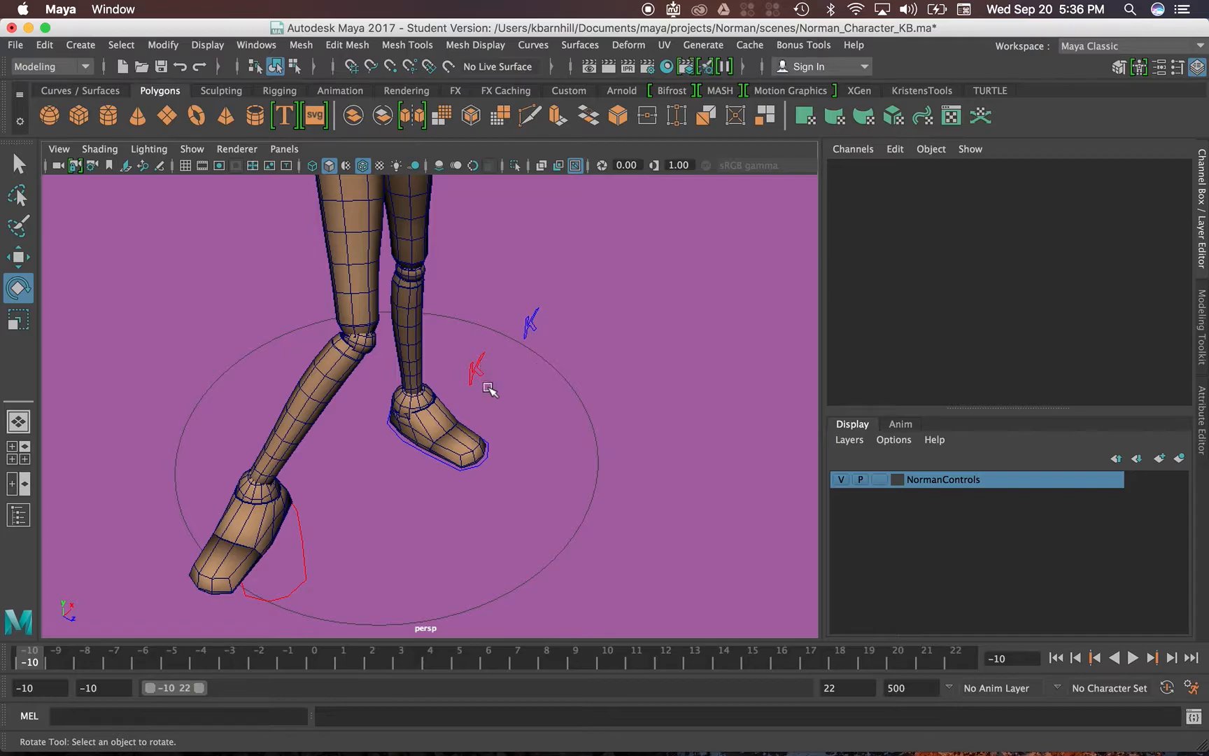
pyautogui.keyDown('alt'); pyautogui.moveTo(487, 387); pyautogui.dragTo(521, 391); pyautogui.keyUp('alt')
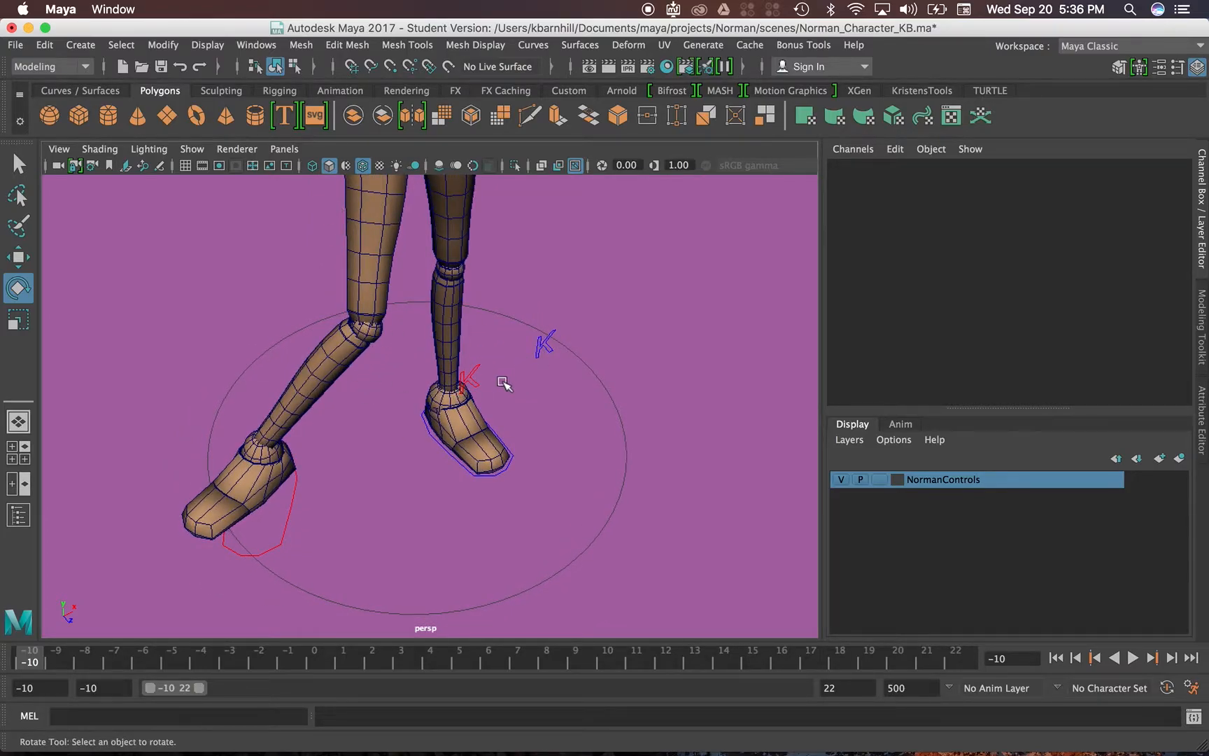
pyautogui.click(473, 377)
pyautogui.press('w')
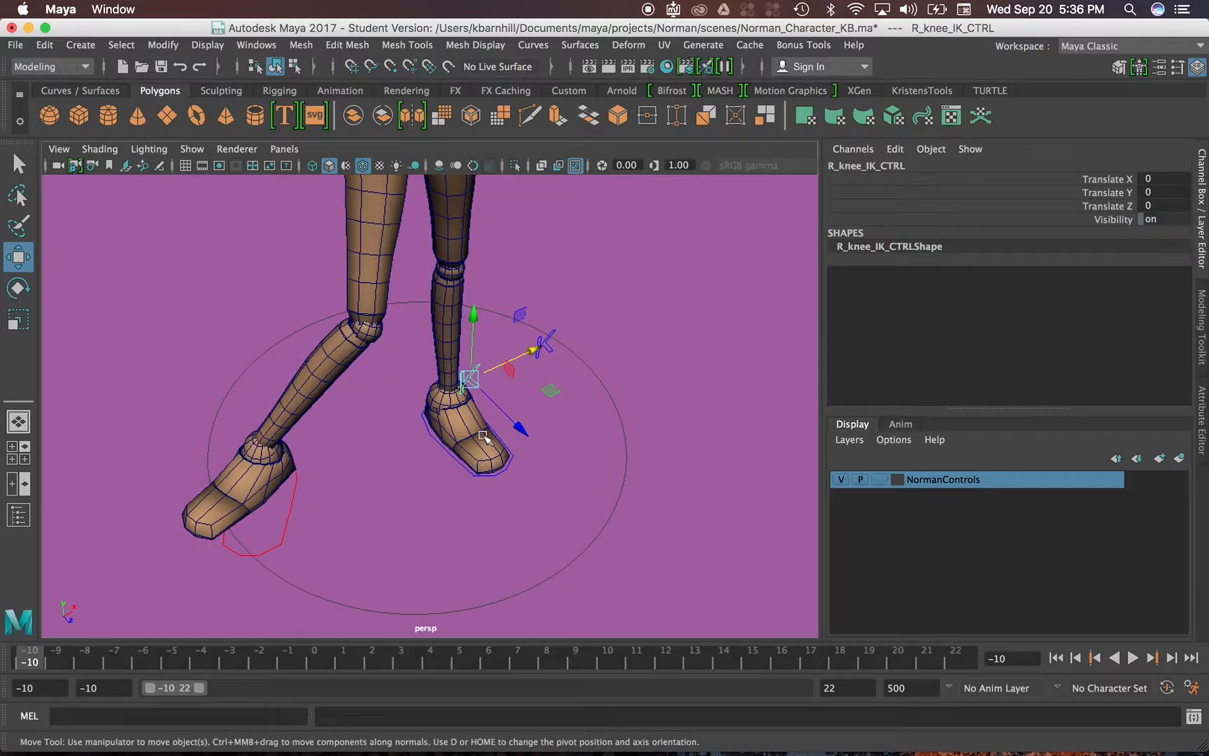
pyautogui.click(339, 505)
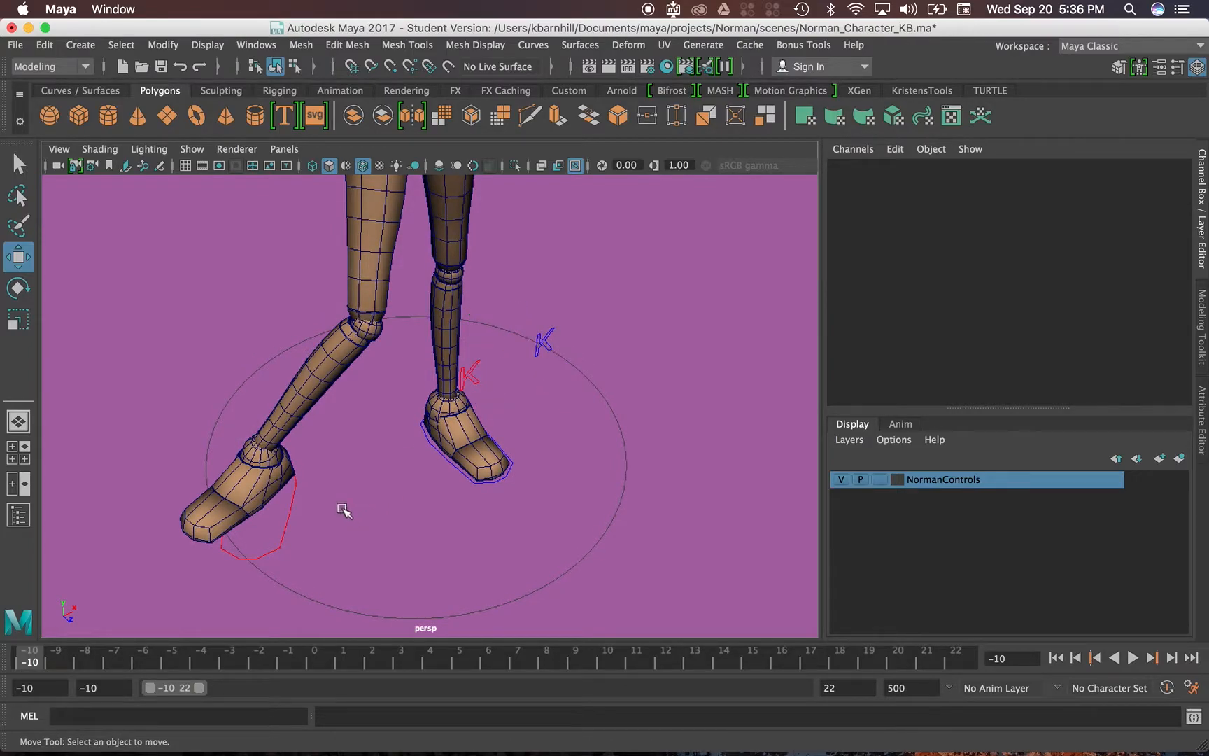
pyautogui.click(283, 529)
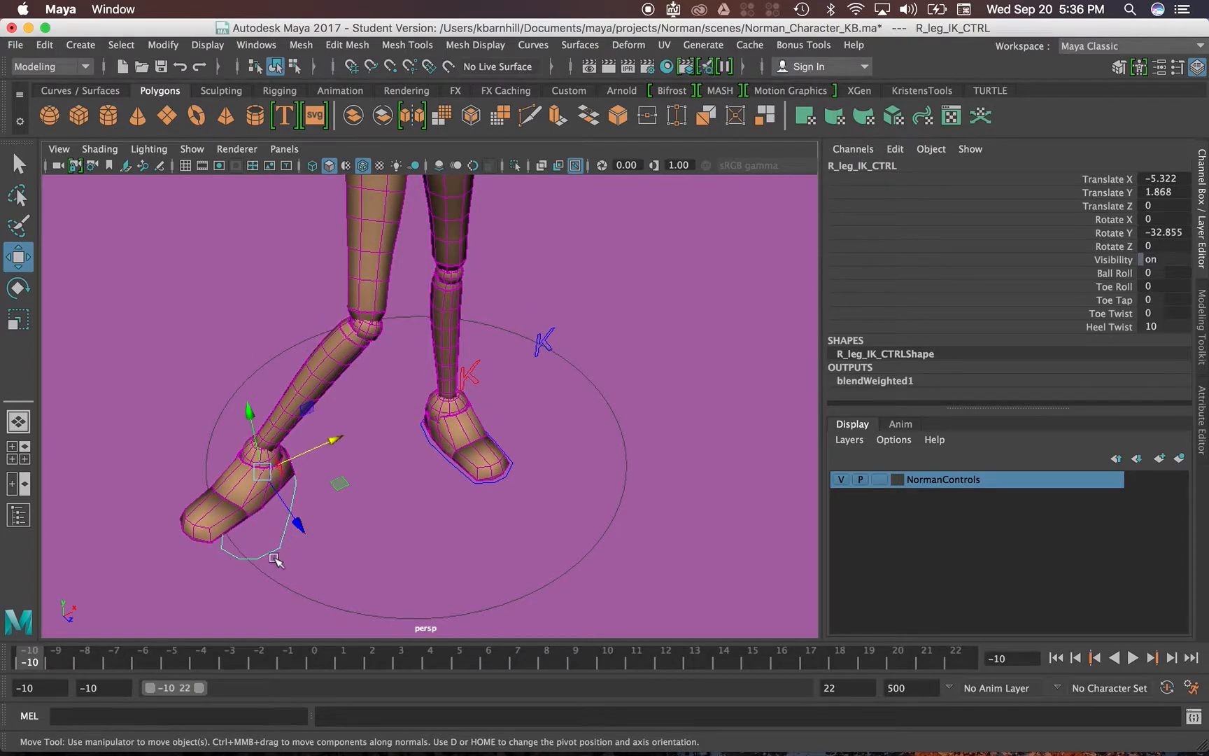
pyautogui.click(376, 522)
pyautogui.click(476, 376)
pyautogui.moveTo(470, 375); pyautogui.dragTo(254, 432)
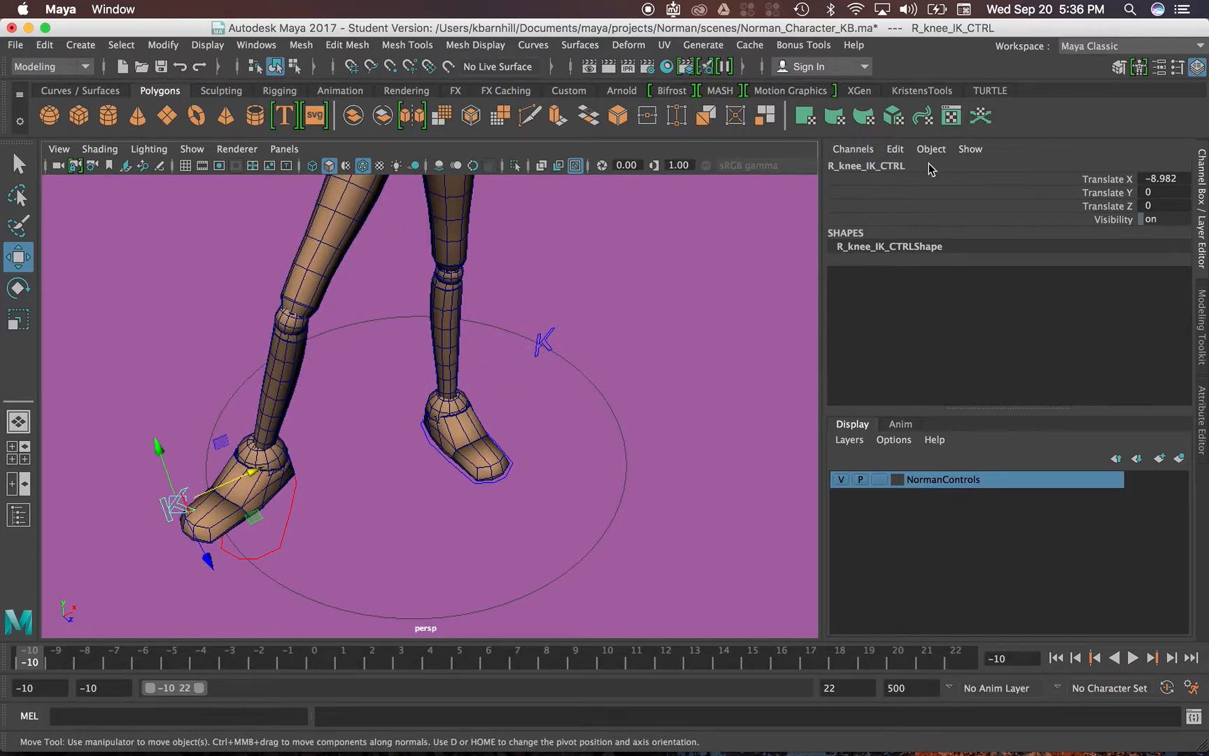
# Shift the right knee IK control along Z to adjust which way the bent knee points.
pyautogui.scroll(-5, 575, 329)
pyautogui.keyDown('alt'); pyautogui.moveTo(529, 356); pyautogui.dragTo(524, 356); pyautogui.keyUp('alt')
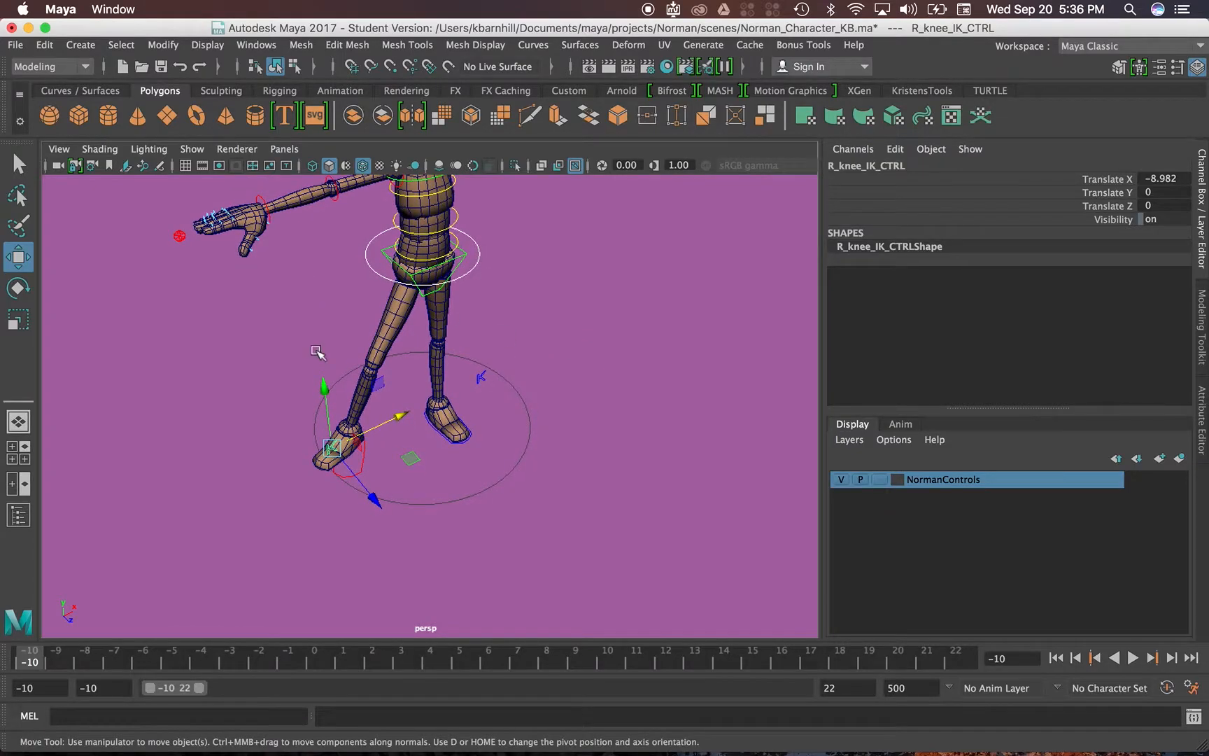
pyautogui.moveTo(376, 499); pyautogui.dragTo(481, 479)
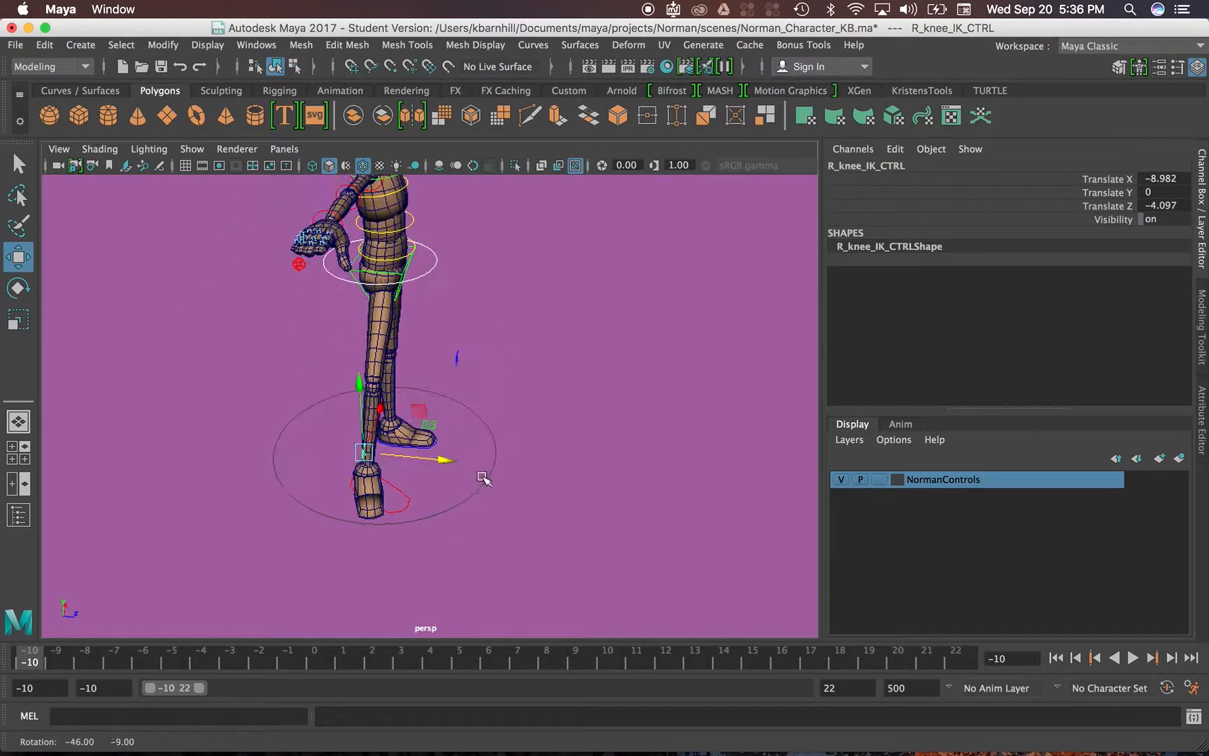
pyautogui.moveTo(391, 454); pyautogui.dragTo(291, 486)
# Move the right leg IK control to about -3.63 in X and 3.88 in Z, and rotate it to about -13.2 in Y.
pyautogui.click(410, 493)
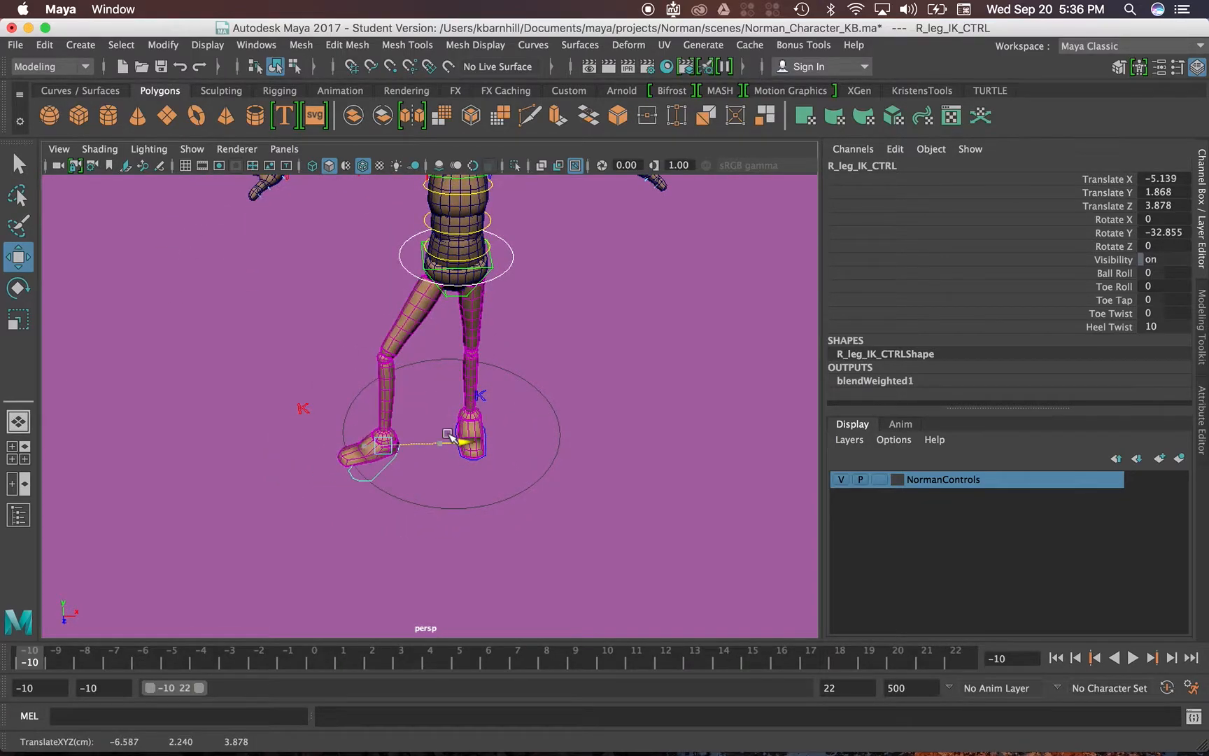
pyautogui.moveTo(427, 447); pyautogui.dragTo(429, 454)
pyautogui.press('e')
pyautogui.moveTo(401, 503); pyautogui.dragTo(347, 463)
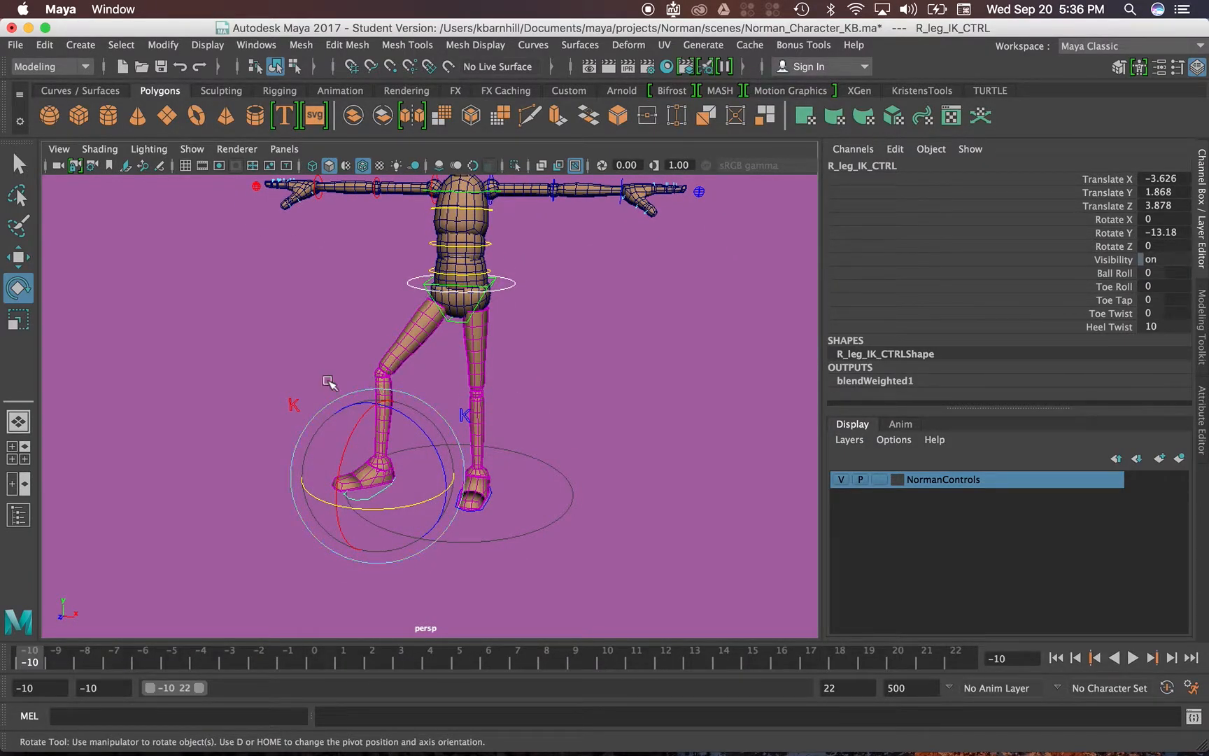
# Move the root control around the hips slightly down to about -0.03 in Y.
pyautogui.keyDown('alt'); pyautogui.moveTo(330, 367); pyautogui.dragTo(485, 459); pyautogui.keyUp('alt')
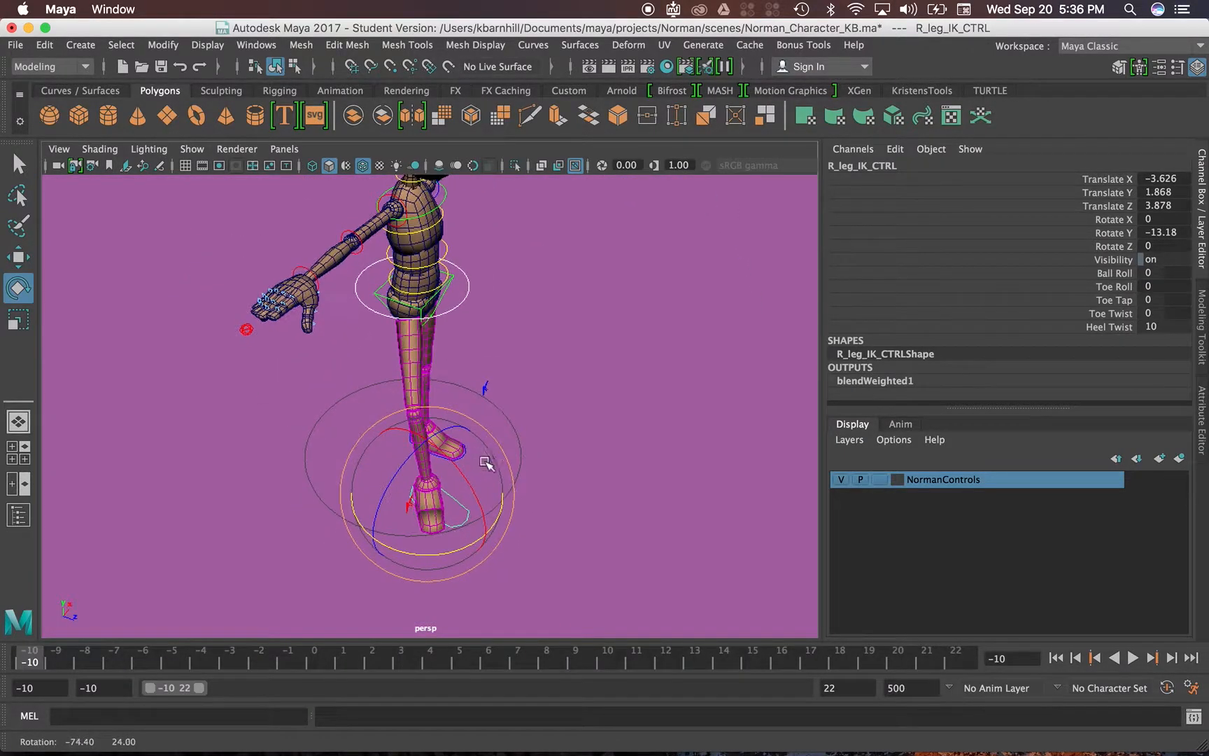
pyautogui.keyDown('alt'); pyautogui.moveTo(462, 510); pyautogui.dragTo(489, 529); pyautogui.keyUp('alt')
pyautogui.keyDown('alt'); pyautogui.moveTo(495, 403); pyautogui.dragTo(495, 424, button='middle'); pyautogui.keyUp('alt')
pyautogui.keyDown('alt'); pyautogui.moveTo(494, 416); pyautogui.dragTo(467, 432); pyautogui.keyUp('alt')
pyautogui.scroll(-4, 467, 430)
pyautogui.scroll(7, 468, 429)
pyautogui.keyDown('alt'); pyautogui.moveTo(580, 398); pyautogui.dragTo(483, 434); pyautogui.keyUp('alt')
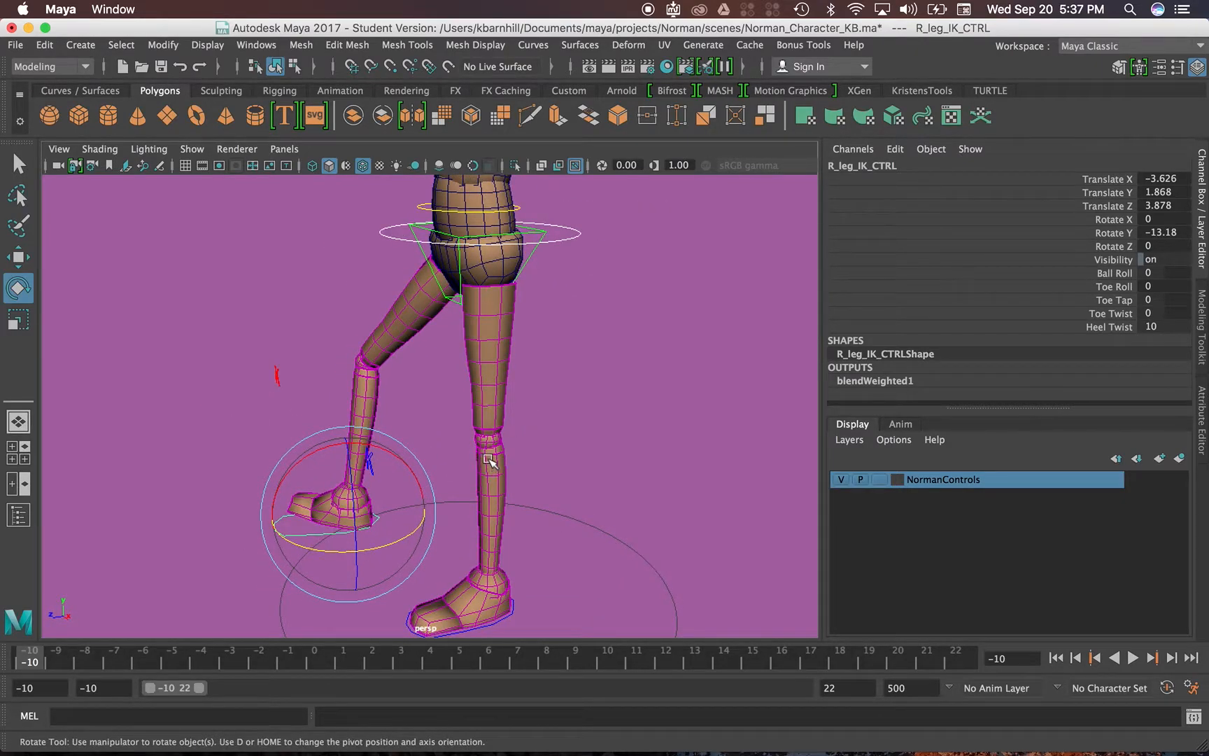
pyautogui.click(573, 235)
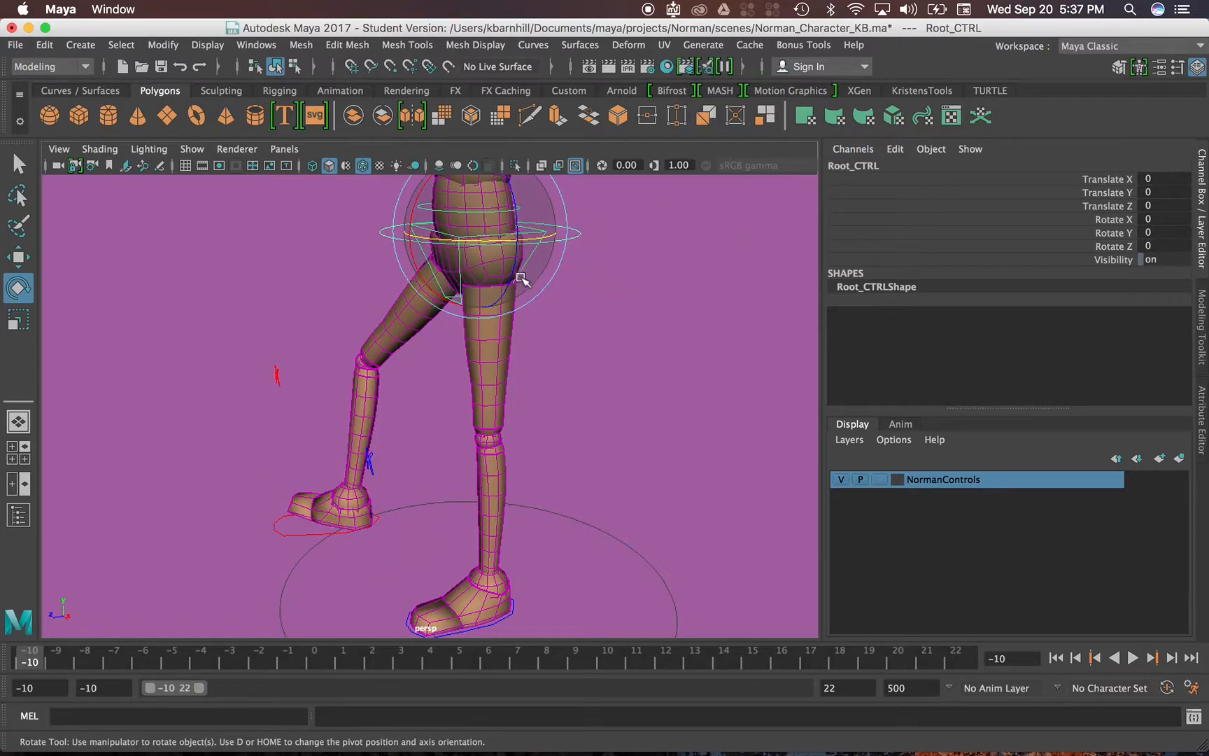
pyautogui.press('w')
pyautogui.moveTo(482, 187); pyautogui.dragTo(482, 186)
# Rotate the pelvis control to about 19 degrees in X, -2.9 in Y and 3.45 in Z.
pyautogui.keyDown('alt'); pyautogui.moveTo(521, 410); pyautogui.dragTo(593, 439); pyautogui.keyUp('alt')
pyautogui.click(490, 411)
pyautogui.keyDown('alt'); pyautogui.moveTo(526, 399); pyautogui.dragTo(468, 386); pyautogui.keyUp('alt')
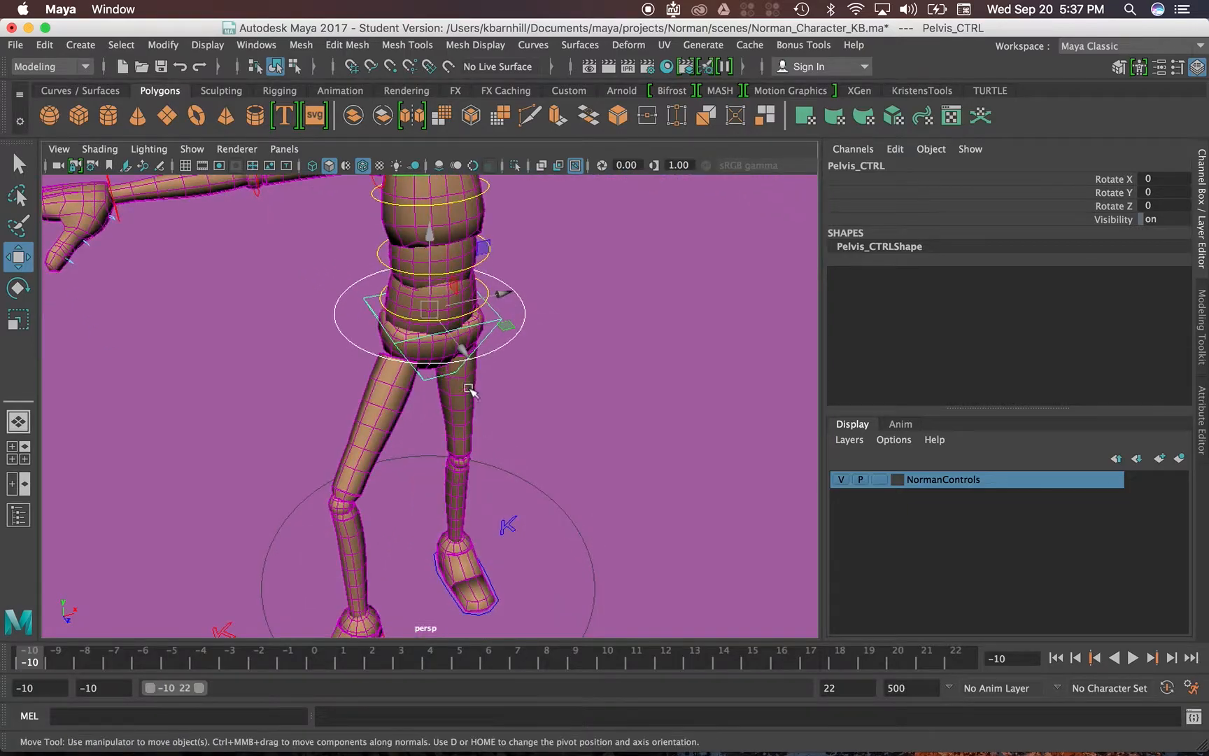
pyautogui.press('e')
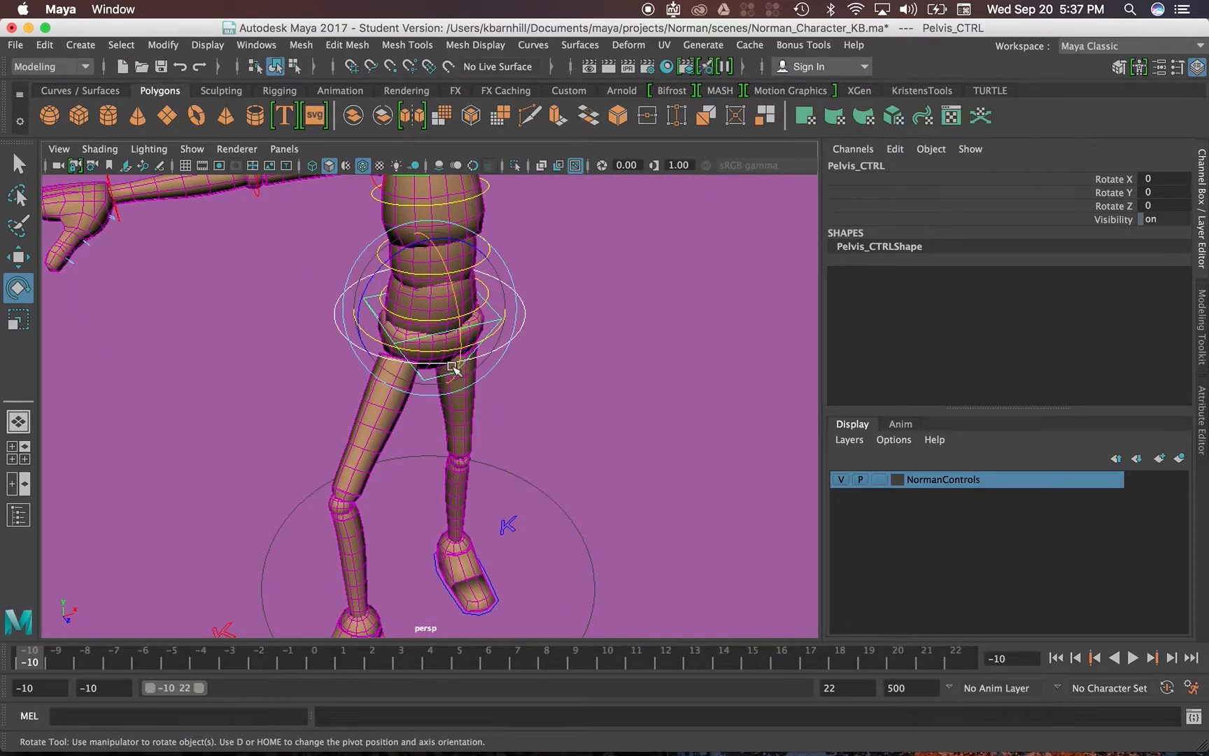
pyautogui.press('w')
pyautogui.keyDown('alt'); pyautogui.moveTo(464, 370); pyautogui.dragTo(467, 341); pyautogui.keyUp('alt')
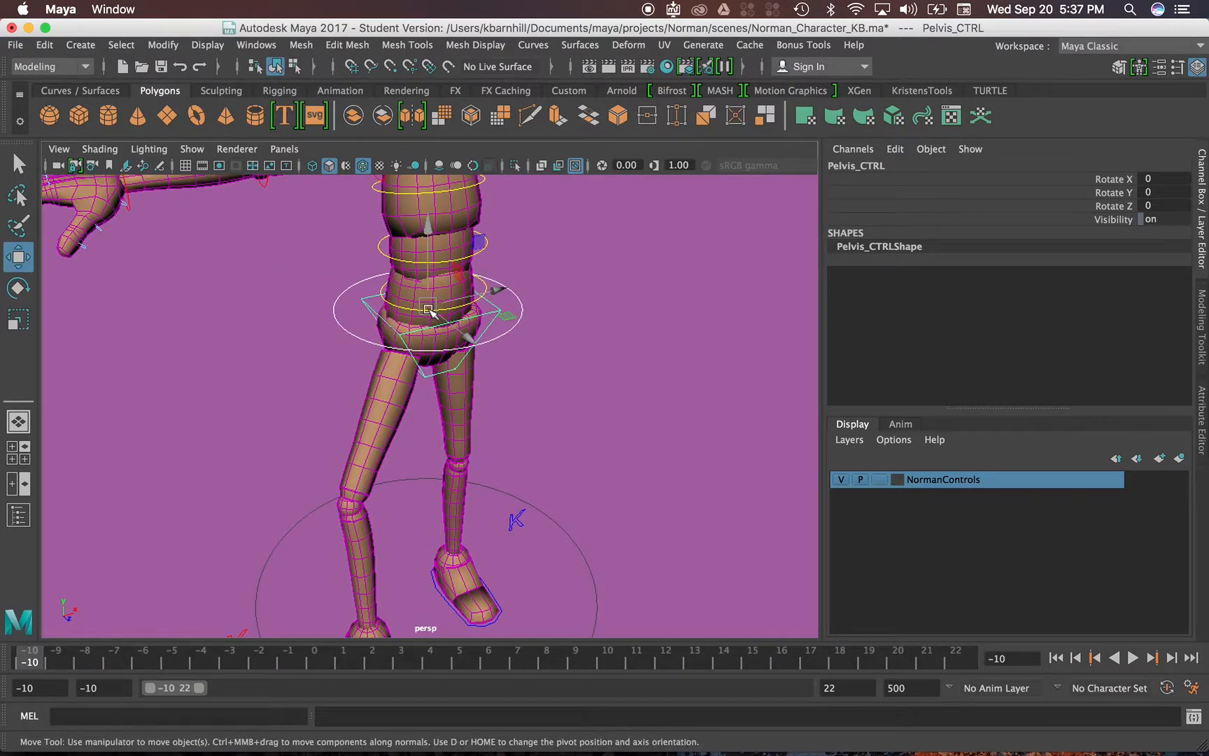
pyautogui.press('r')
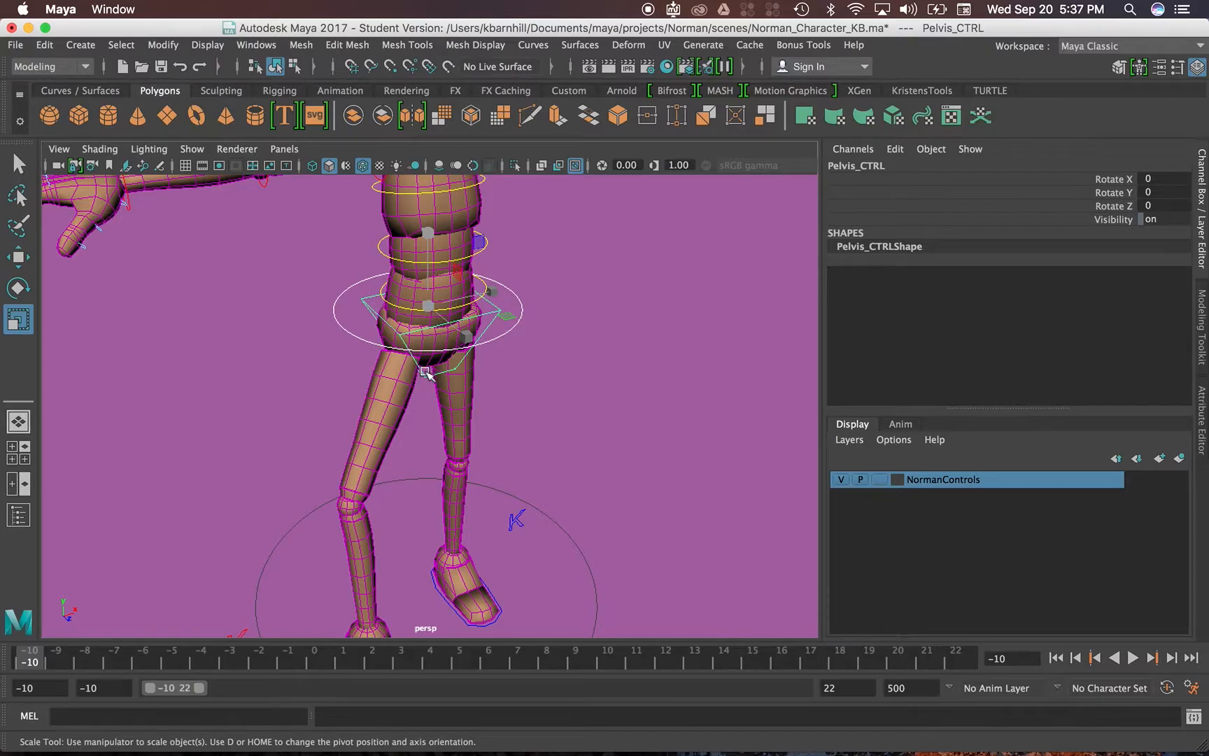
pyautogui.press('e')
pyautogui.moveTo(442, 292); pyautogui.dragTo(429, 318)
pyautogui.keyDown('alt'); pyautogui.moveTo(635, 428); pyautogui.dragTo(501, 262); pyautogui.keyUp('alt')
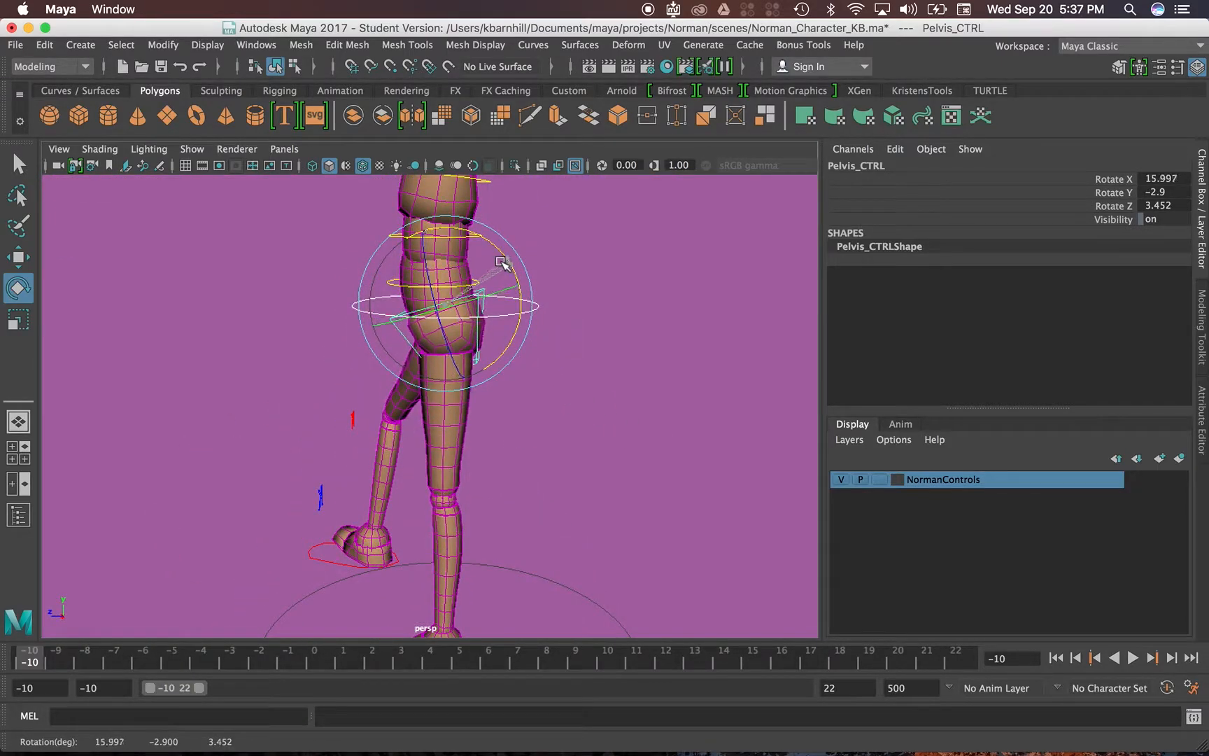
# Lower the right leg IK control to about 0.38 in Y and bring it back to about 0.75 in Z.
pyautogui.keyDown('alt'); pyautogui.moveTo(442, 418); pyautogui.dragTo(299, 488); pyautogui.keyUp('alt')
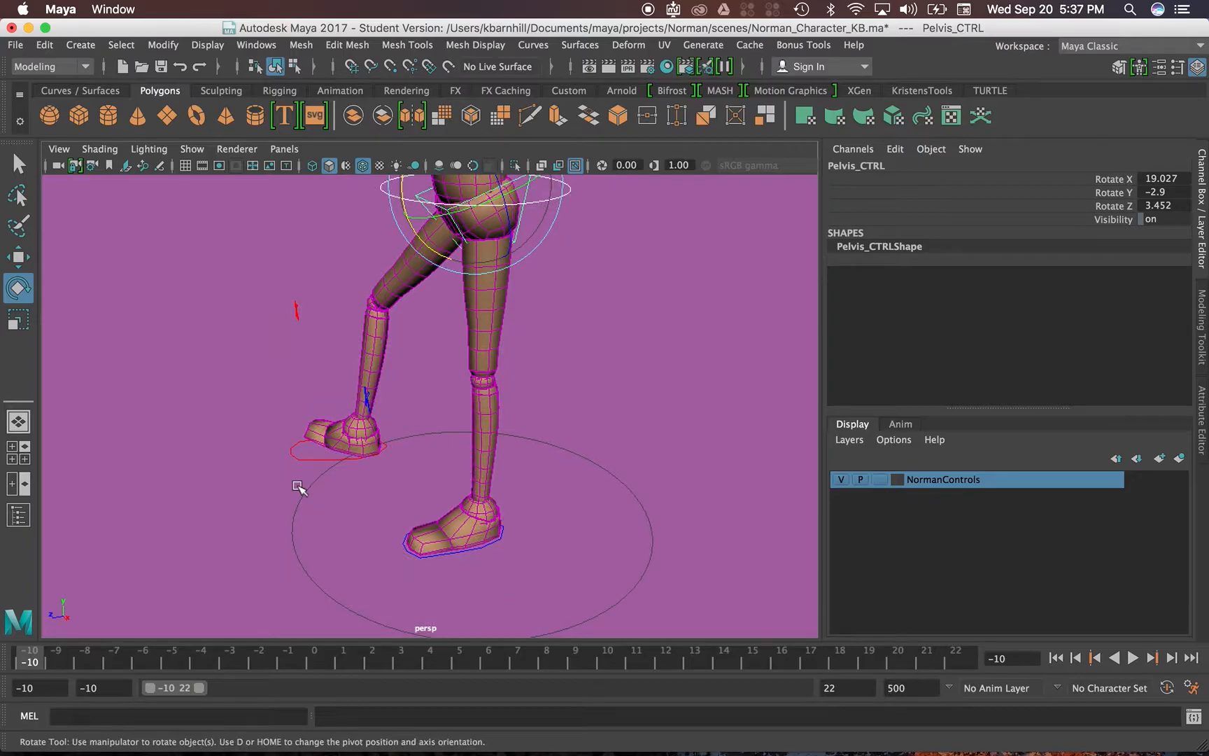
pyautogui.click(326, 461)
pyautogui.press('w')
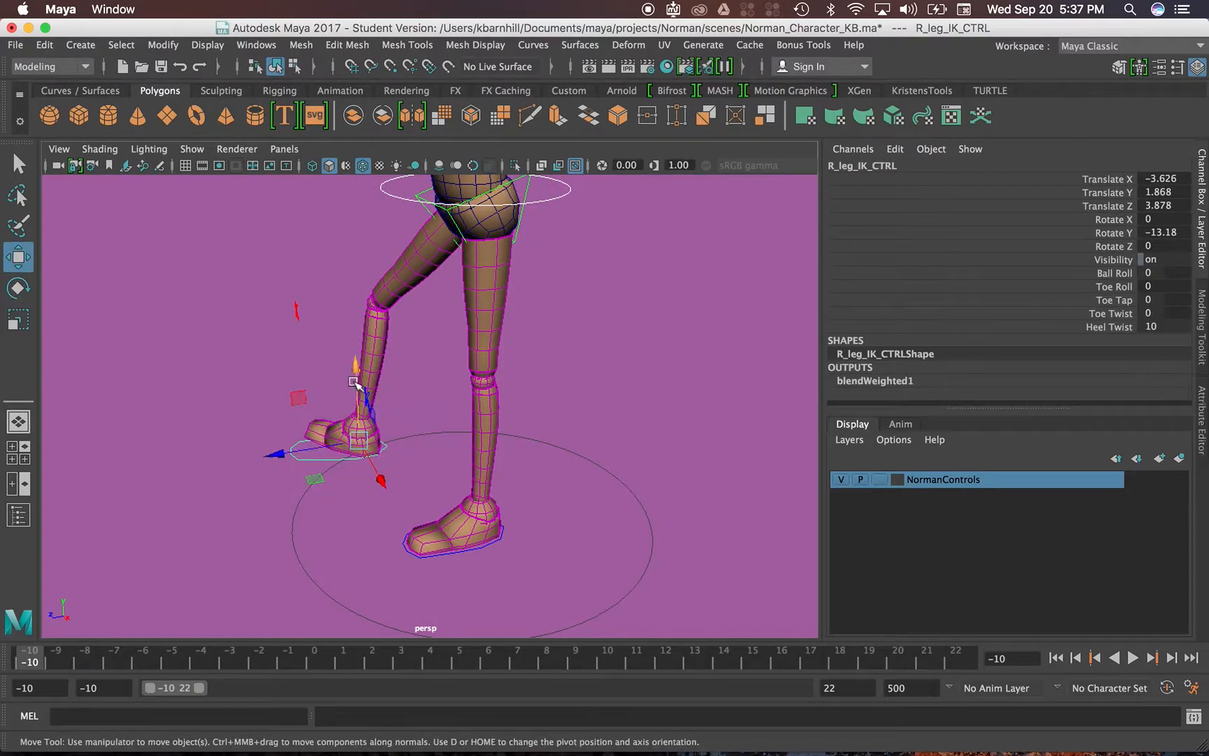
pyautogui.moveTo(332, 465); pyautogui.dragTo(596, 321)
# Rotate the lowest spine control and tilt the root control to about 16.4 degrees in X.
pyautogui.keyDown('alt'); pyautogui.moveTo(596, 320); pyautogui.dragTo(550, 419, button='middle'); pyautogui.keyUp('alt')
pyautogui.keyDown('alt'); pyautogui.moveTo(551, 418); pyautogui.dragTo(451, 379); pyautogui.keyUp('alt')
pyautogui.keyDown('alt'); pyautogui.moveTo(451, 379); pyautogui.dragTo(440, 459, button='middle'); pyautogui.keyUp('alt')
pyautogui.scroll(4, 444, 406)
pyautogui.keyDown('alt'); pyautogui.moveTo(440, 459); pyautogui.dragTo(404, 448); pyautogui.keyUp('alt')
pyautogui.click(385, 403)
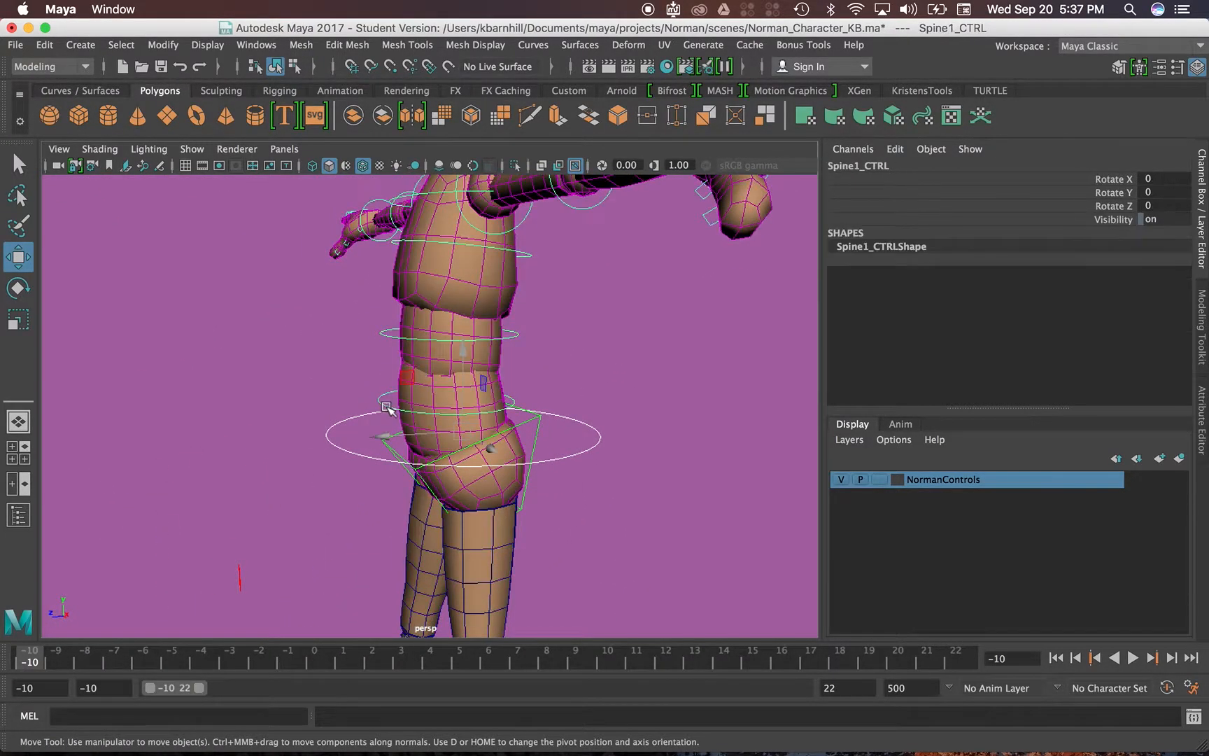
pyautogui.press('e')
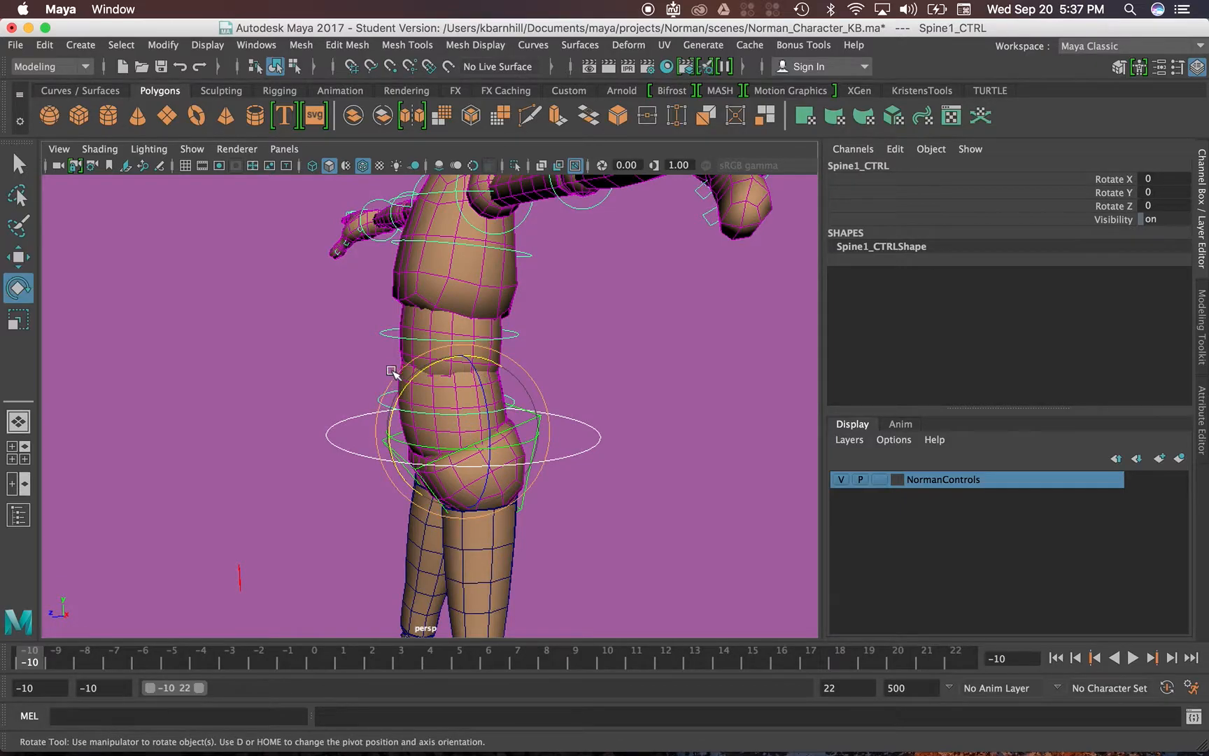
pyautogui.moveTo(401, 391); pyautogui.dragTo(366, 334)
pyautogui.click(385, 414)
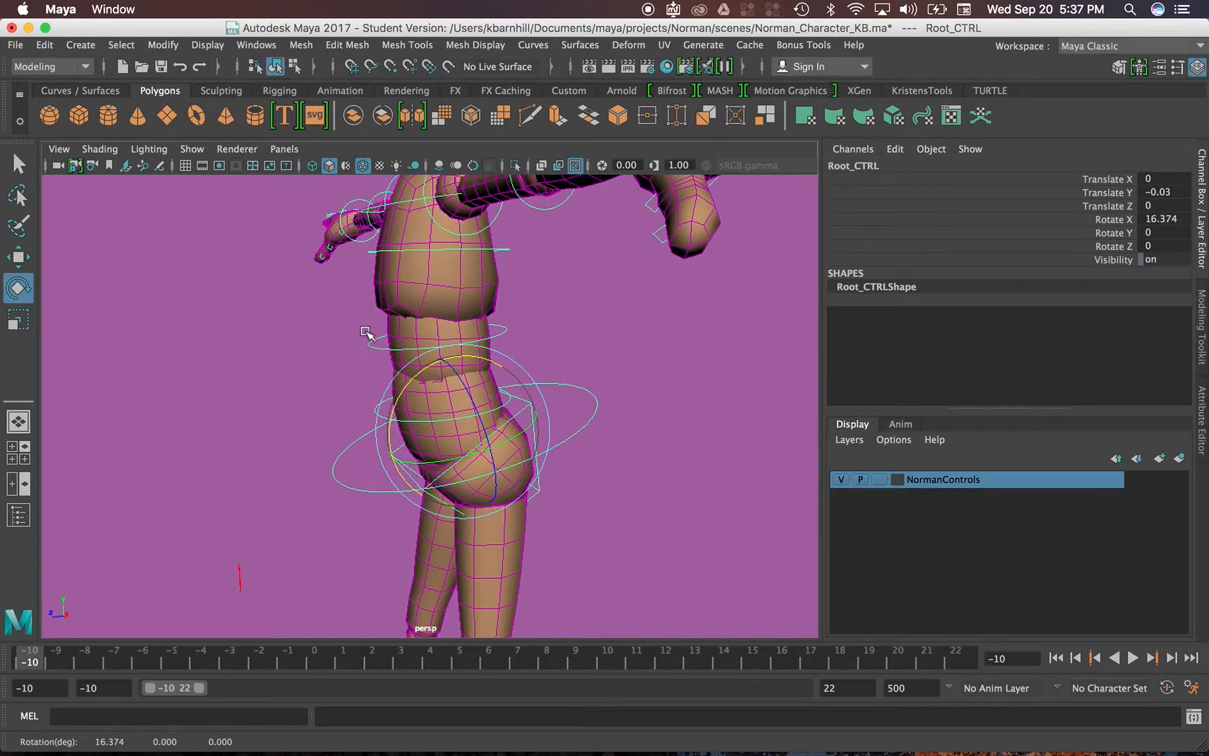
# Rotate the Spine2 control to about -7.5 degrees in X to bend the middle of the torso.
pyautogui.click(393, 376)
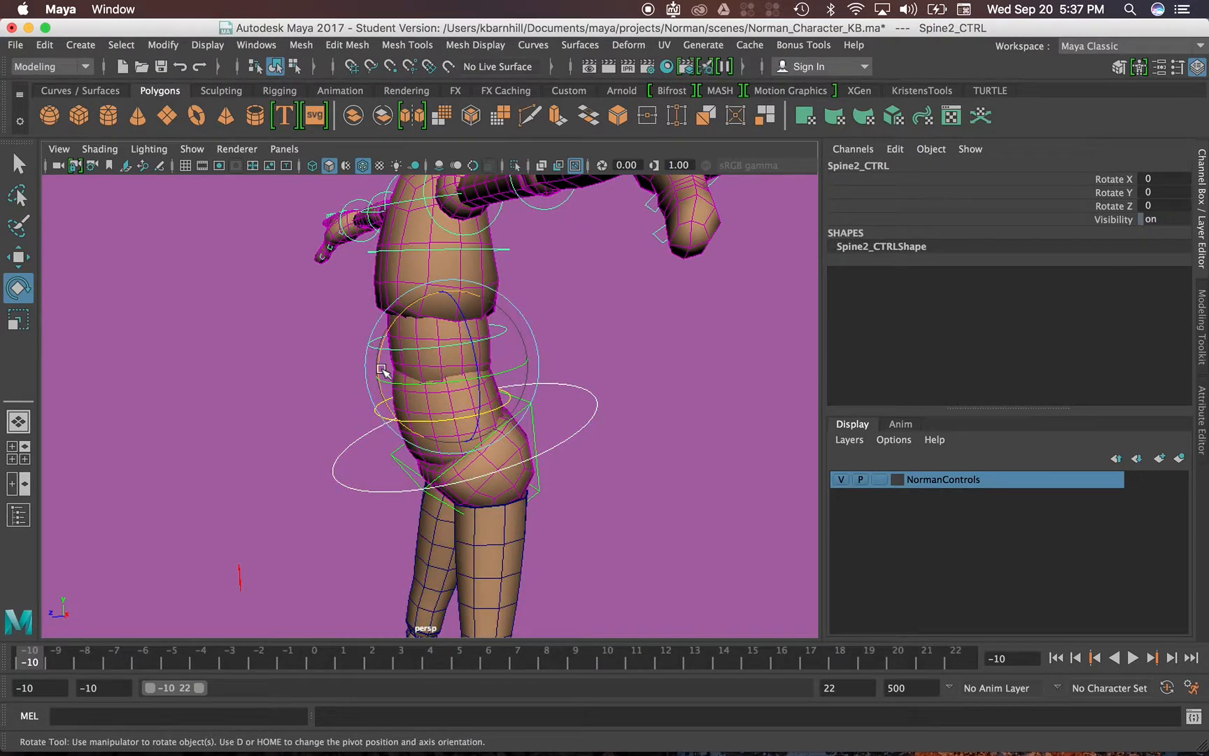
pyautogui.moveTo(382, 370); pyautogui.dragTo(382, 361)
pyautogui.keyDown('alt'); pyautogui.moveTo(376, 287); pyautogui.dragTo(376, 350, button='middle'); pyautogui.keyUp('alt')
pyautogui.keyDown('alt'); pyautogui.moveTo(448, 354); pyautogui.dragTo(397, 357); pyautogui.keyUp('alt')
pyautogui.keyDown('alt'); pyautogui.moveTo(518, 535); pyautogui.dragTo(521, 534, button='middle'); pyautogui.keyUp('alt')
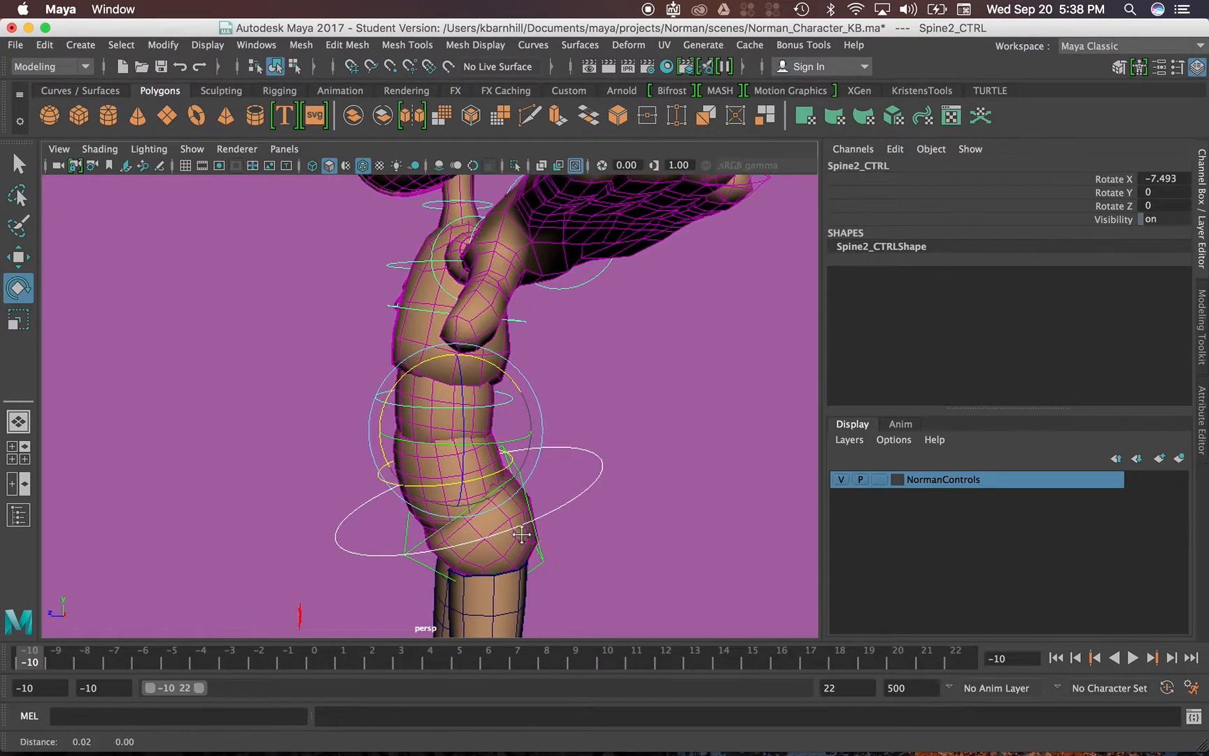
# Rotate the Spine3 chest control to about -8.1 degrees in X, 0.37 in Y and 2.6 in Z.
pyautogui.keyDown('alt'); pyautogui.moveTo(521, 534); pyautogui.dragTo(541, 483); pyautogui.keyUp('alt')
pyautogui.keyDown('alt'); pyautogui.moveTo(445, 391); pyautogui.dragTo(311, 338); pyautogui.keyUp('alt')
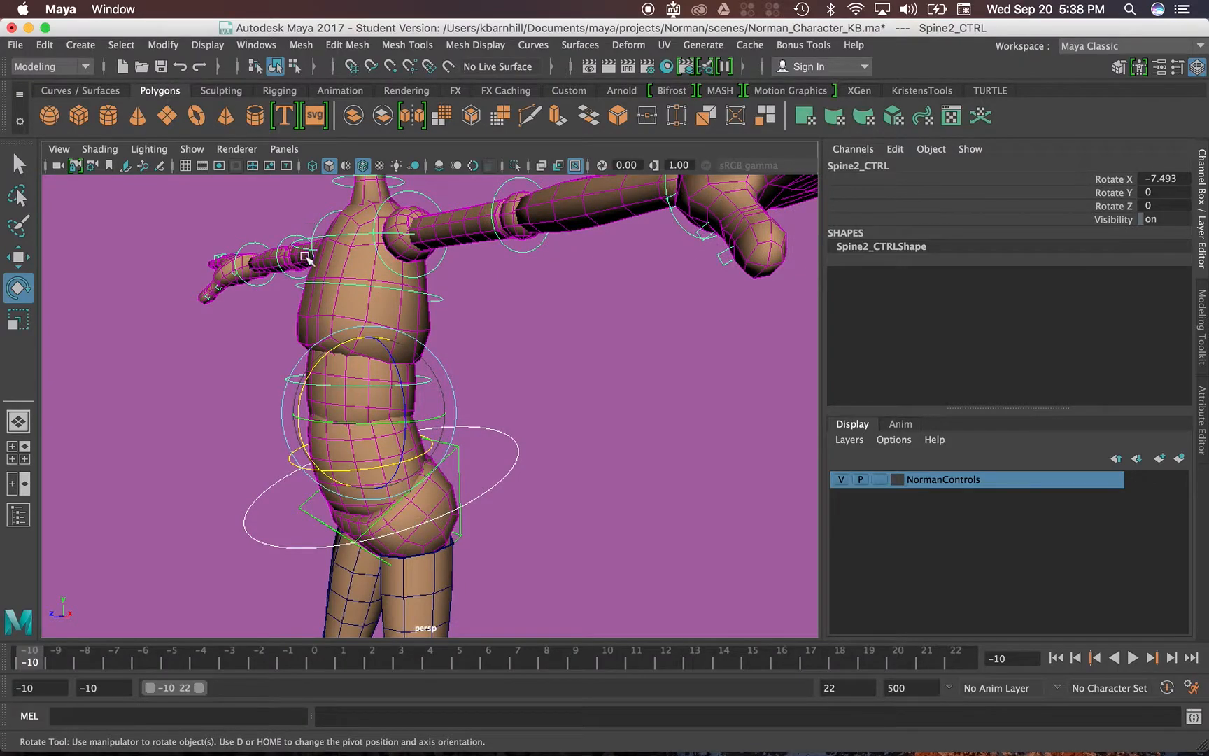
pyautogui.click(310, 289)
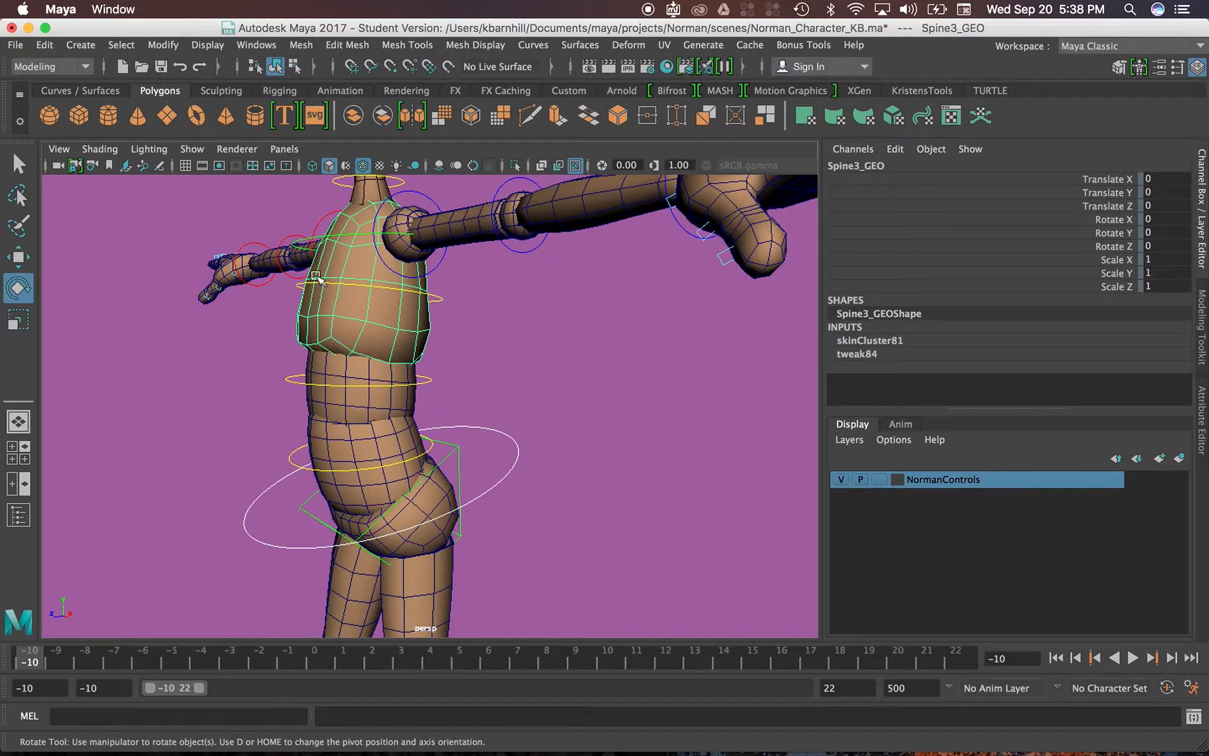
pyautogui.click(317, 283)
pyautogui.keyDown('alt'); pyautogui.moveTo(297, 319); pyautogui.dragTo(425, 361); pyautogui.keyUp('alt')
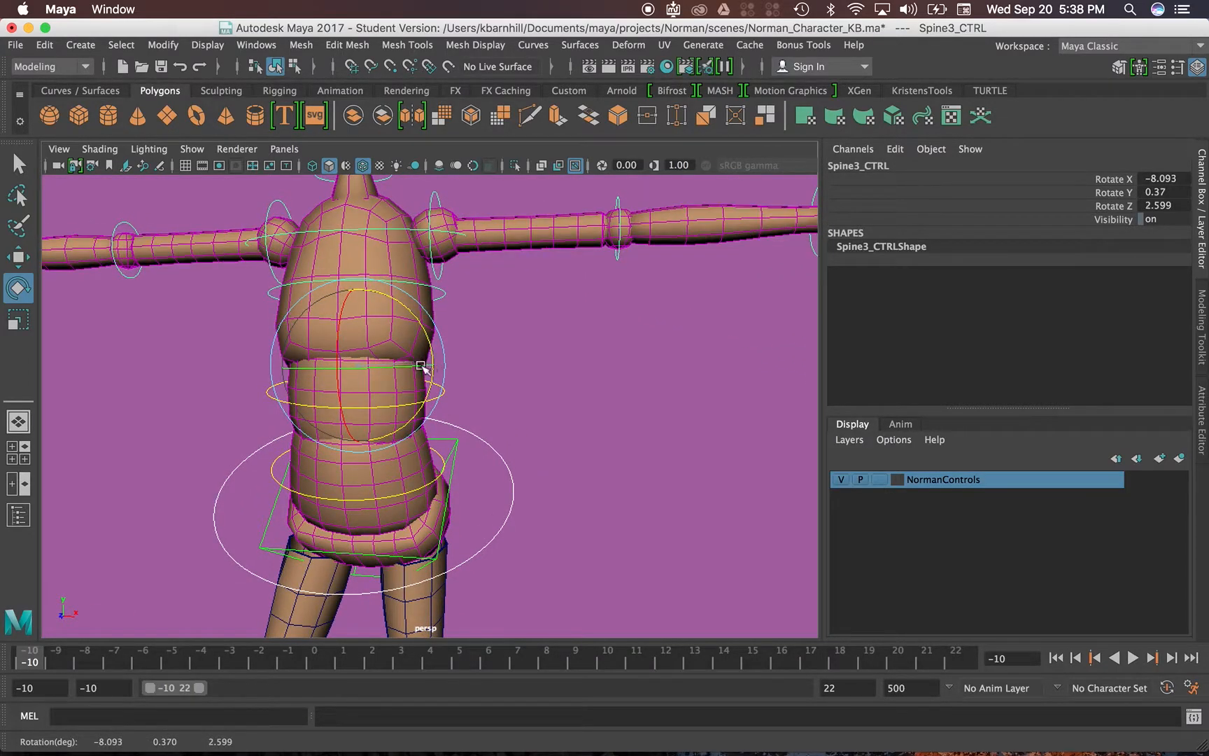
# Rotate the torso controls further so the upper body leans sideways, and select the pelvis control.
pyautogui.keyDown('alt'); pyautogui.moveTo(396, 403); pyautogui.dragTo(394, 354, button='middle'); pyautogui.keyUp('alt')
pyautogui.keyDown('alt'); pyautogui.moveTo(394, 354); pyautogui.dragTo(562, 322); pyautogui.keyUp('alt')
pyautogui.click(562, 322)
pyautogui.click(431, 351)
pyautogui.moveTo(399, 386); pyautogui.dragTo(414, 431)
pyautogui.click(477, 398)
pyautogui.click(435, 411)
pyautogui.click(438, 418)
pyautogui.click(462, 394)
pyautogui.keyDown('alt'); pyautogui.moveTo(472, 470); pyautogui.dragTo(531, 464); pyautogui.keyUp('alt')
pyautogui.scroll(-10, 489, 424)
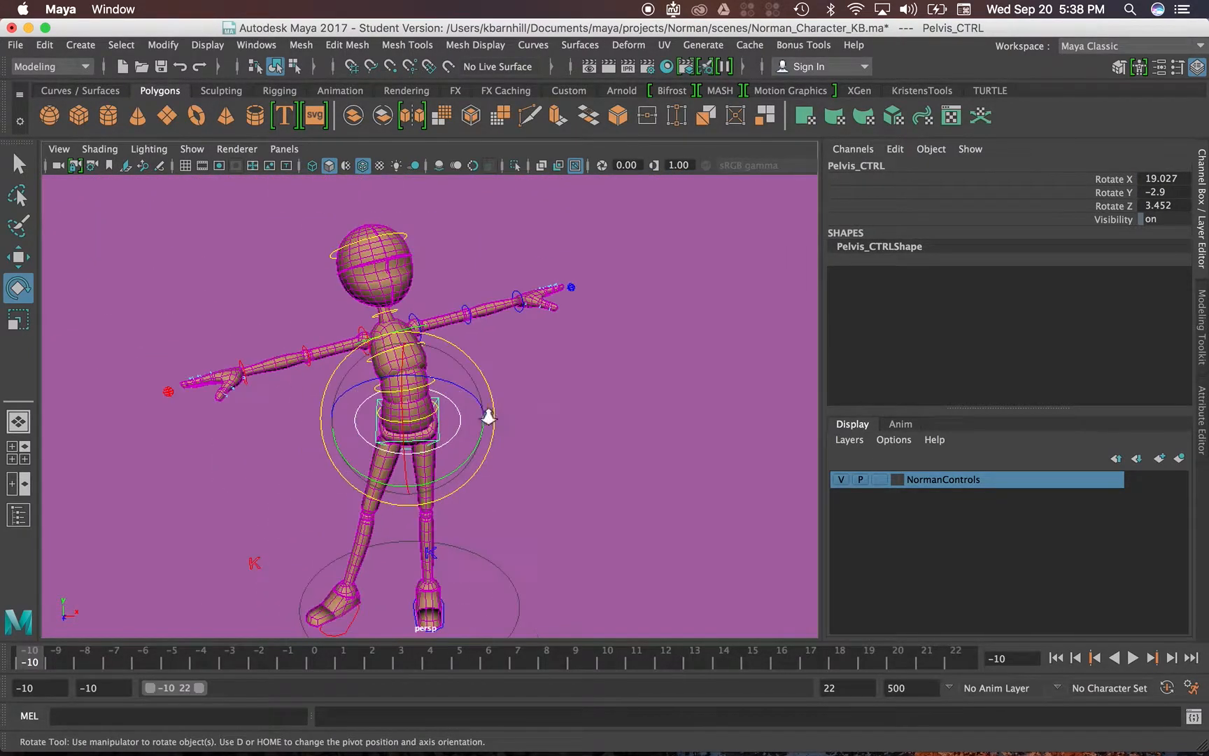
pyautogui.scroll(4, 492, 419)
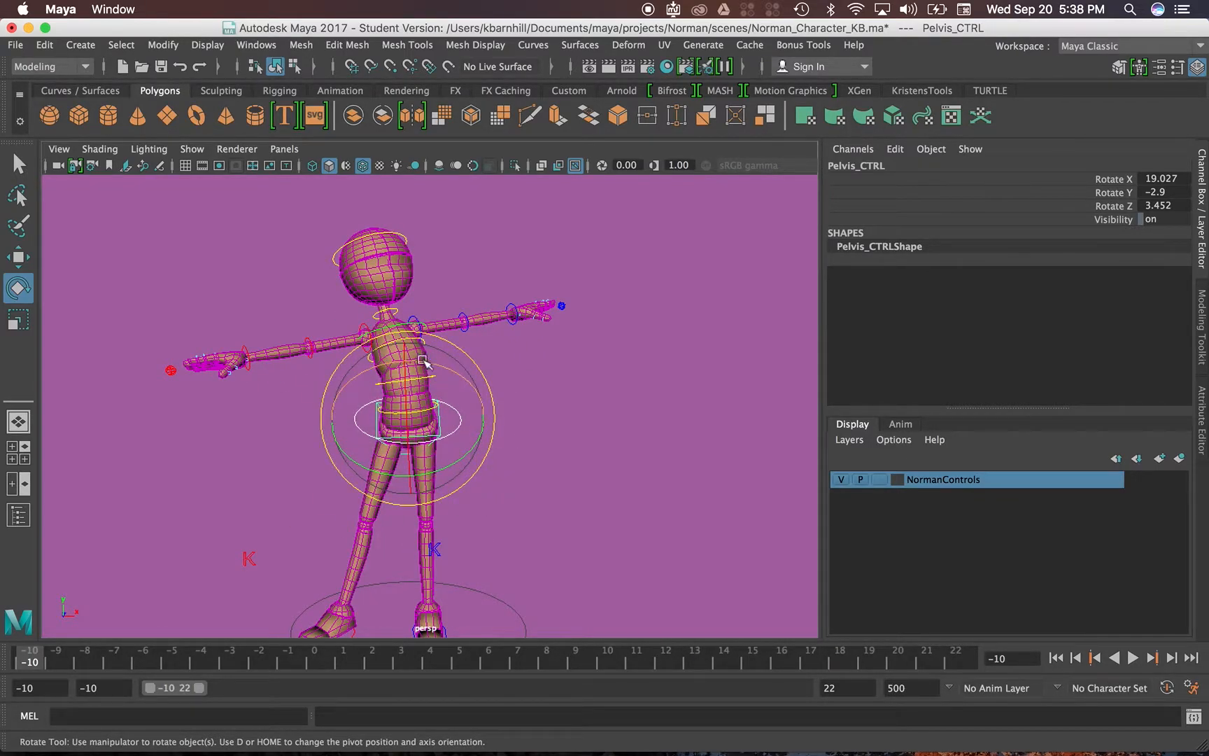
# Rotate the root control to about 26.6 degrees in X, 6.4 in Y and -4 in Z.
pyautogui.click(497, 489)
pyautogui.scroll(5, 461, 505)
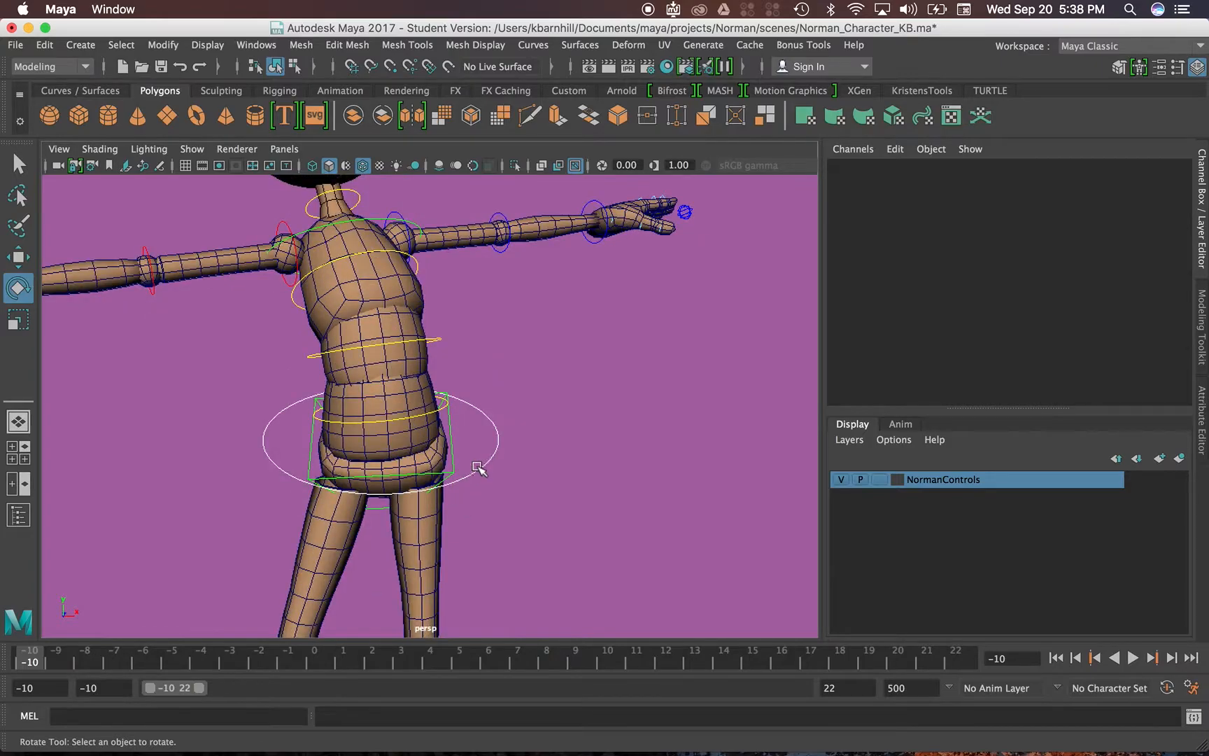
pyautogui.moveTo(515, 457); pyautogui.dragTo(516, 458)
pyautogui.moveTo(411, 439); pyautogui.dragTo(505, 431)
pyautogui.press('a')
# Lower the right leg IK control and set its Translate Y to 0 to plant the foot on the ground.
pyautogui.keyDown('alt'); pyautogui.moveTo(513, 528); pyautogui.dragTo(452, 499); pyautogui.keyUp('alt')
pyautogui.scroll(5, 473, 573)
pyautogui.keyDown('alt'); pyautogui.moveTo(434, 591); pyautogui.dragTo(459, 456, button='middle'); pyautogui.keyUp('alt')
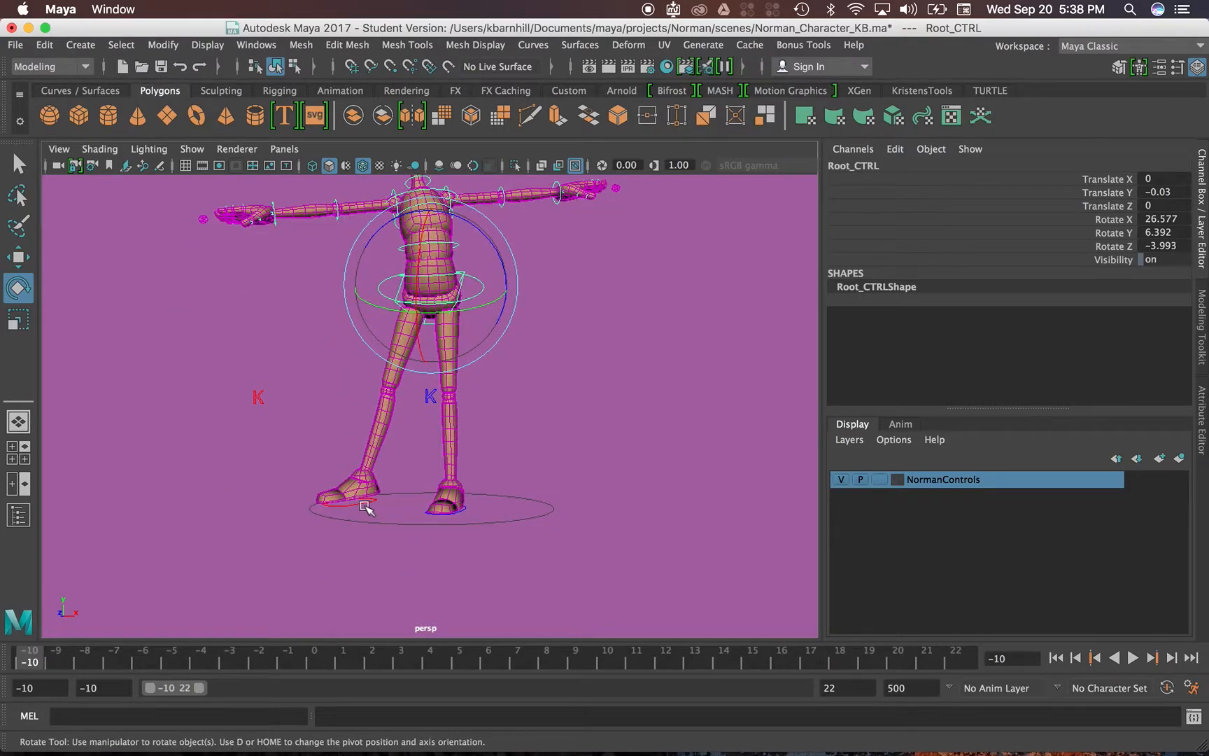
pyautogui.click(369, 520)
pyautogui.keyDown('alt'); pyautogui.moveTo(369, 521); pyautogui.dragTo(359, 477); pyautogui.keyUp('alt')
pyautogui.click(357, 501)
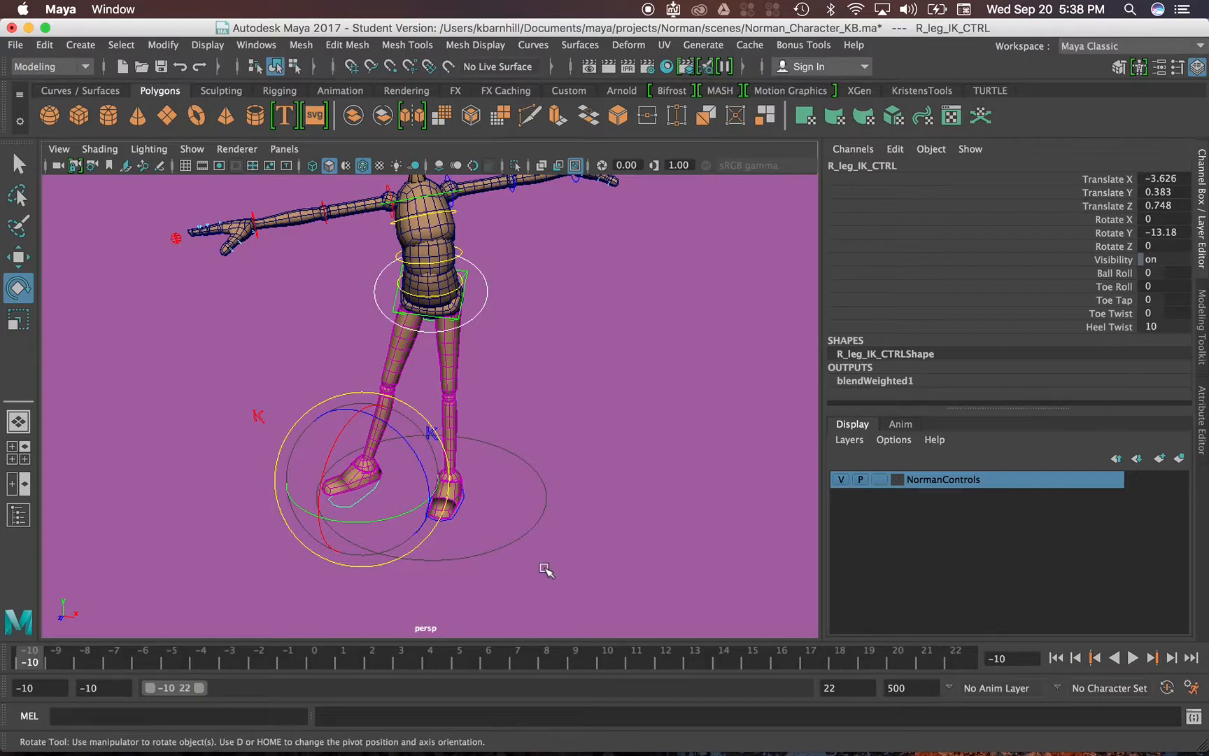
pyautogui.press('w')
pyautogui.moveTo(359, 415); pyautogui.dragTo(360, 429)
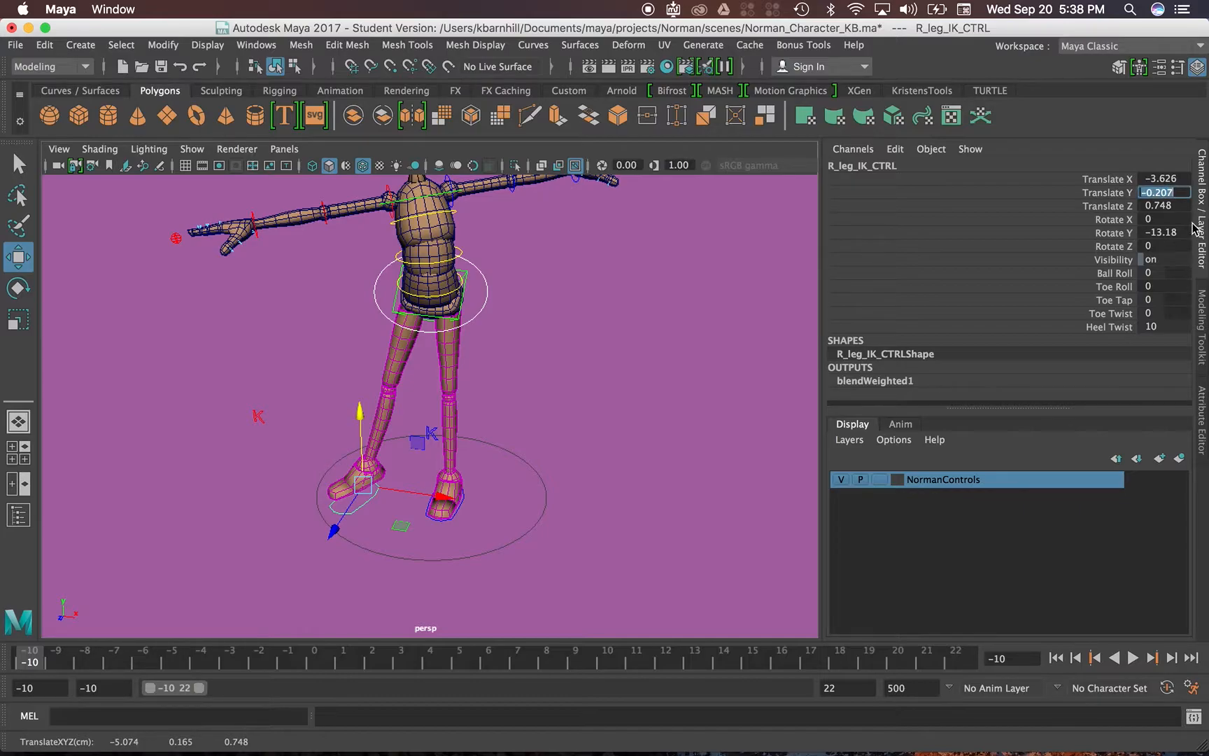
pyautogui.write('0')
pyautogui.press('Return')
# Move the right leg IK control sideways to Translate X -1.932 and set its Ball Roll to 3.8.
pyautogui.keyDown('alt'); pyautogui.moveTo(487, 463); pyautogui.dragTo(520, 420); pyautogui.keyUp('alt')
pyautogui.moveTo(425, 511); pyautogui.dragTo(448, 510)
pyautogui.click(1118, 287)
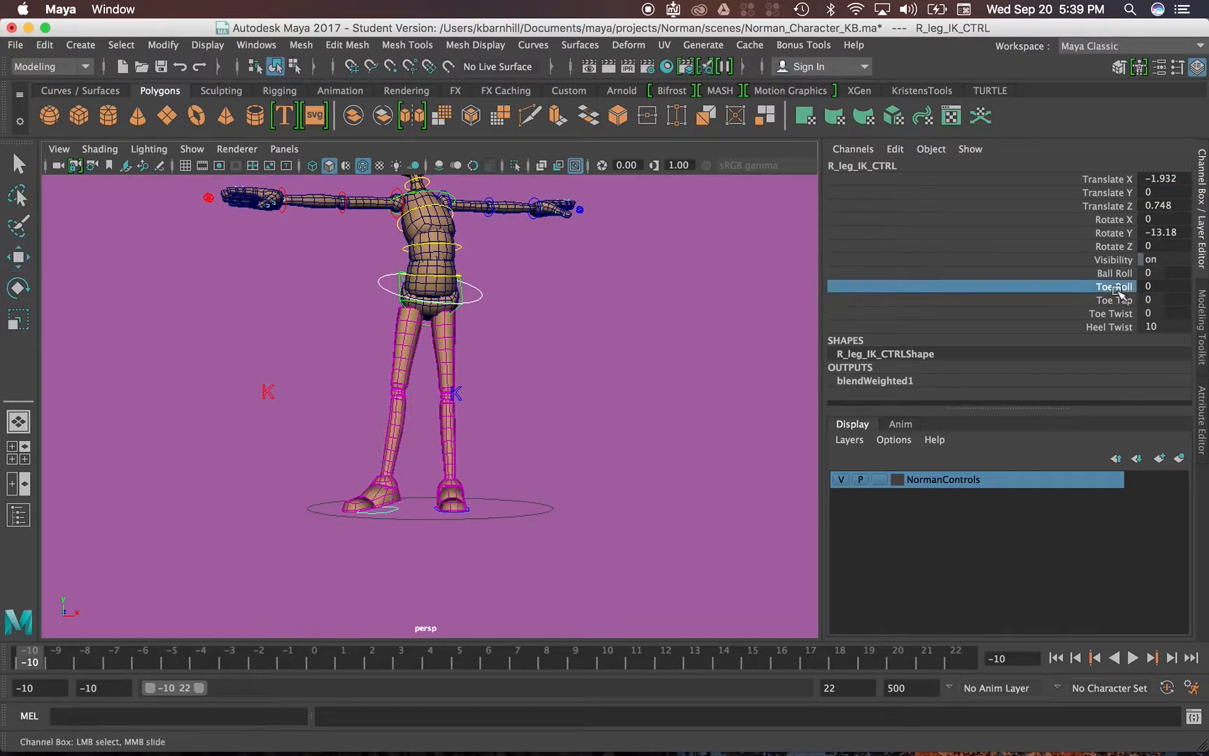
pyautogui.click(1116, 261)
pyautogui.click(1097, 277)
pyautogui.moveTo(553, 418); pyautogui.dragTo(593, 415, button='middle')
# Examine the full-body pose, torso and shoulders from several angles and distances.
pyautogui.keyDown('alt'); pyautogui.moveTo(539, 368); pyautogui.dragTo(513, 362); pyautogui.keyUp('alt')
pyautogui.keyDown('alt'); pyautogui.moveTo(514, 307); pyautogui.dragTo(492, 365, button='middle'); pyautogui.keyUp('alt')
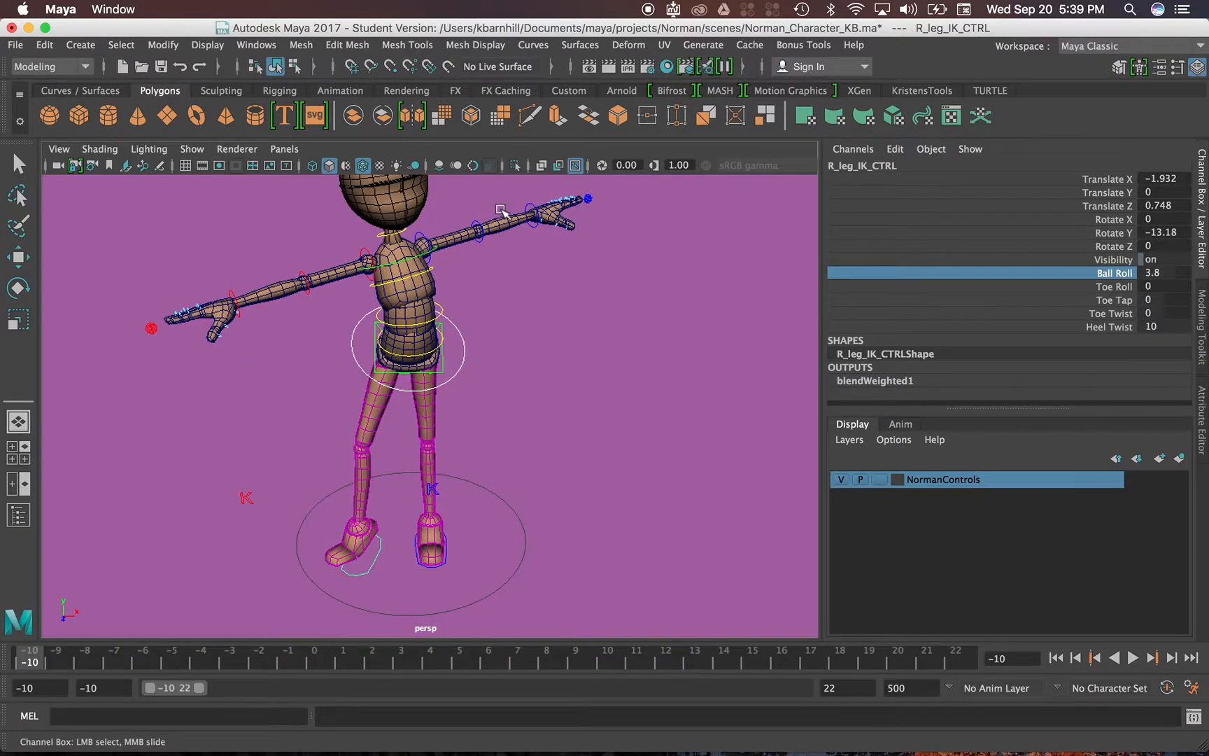
pyautogui.keyDown('alt'); pyautogui.moveTo(492, 349); pyautogui.dragTo(478, 368); pyautogui.keyUp('alt')
pyautogui.keyDown('alt'); pyautogui.moveTo(406, 368); pyautogui.dragTo(403, 365, button='middle'); pyautogui.keyUp('alt')
pyautogui.keyDown('alt'); pyautogui.moveTo(403, 365); pyautogui.dragTo(412, 347); pyautogui.keyUp('alt')
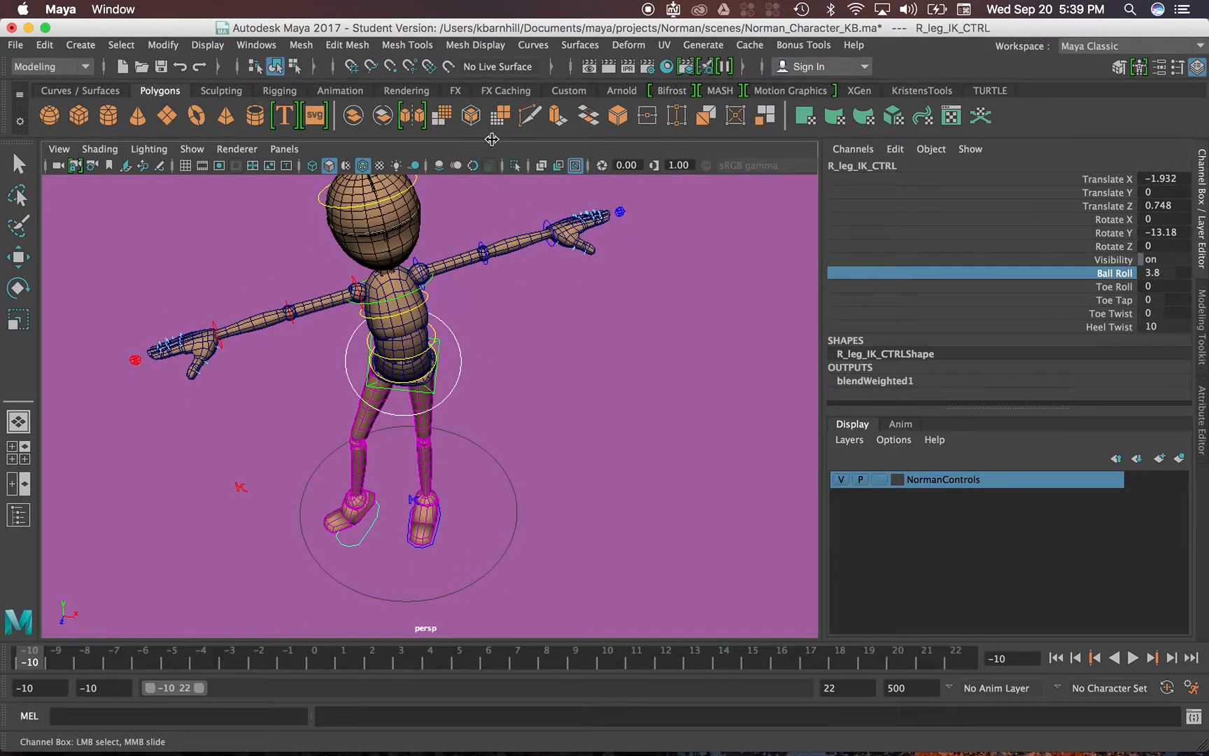
pyautogui.keyDown('alt'); pyautogui.moveTo(422, 301); pyautogui.dragTo(418, 265); pyautogui.keyUp('alt')
pyautogui.keyDown('alt'); pyautogui.moveTo(418, 265); pyautogui.dragTo(418, 356, button='middle'); pyautogui.keyUp('alt')
pyautogui.keyDown('alt'); pyautogui.moveTo(418, 355); pyautogui.dragTo(416, 286); pyautogui.keyUp('alt')
pyautogui.scroll(8, 391, 372)
pyautogui.scroll(-3, 391, 373)
pyautogui.keyDown('alt'); pyautogui.moveTo(420, 329); pyautogui.dragTo(424, 424, button='middle'); pyautogui.keyUp('alt')
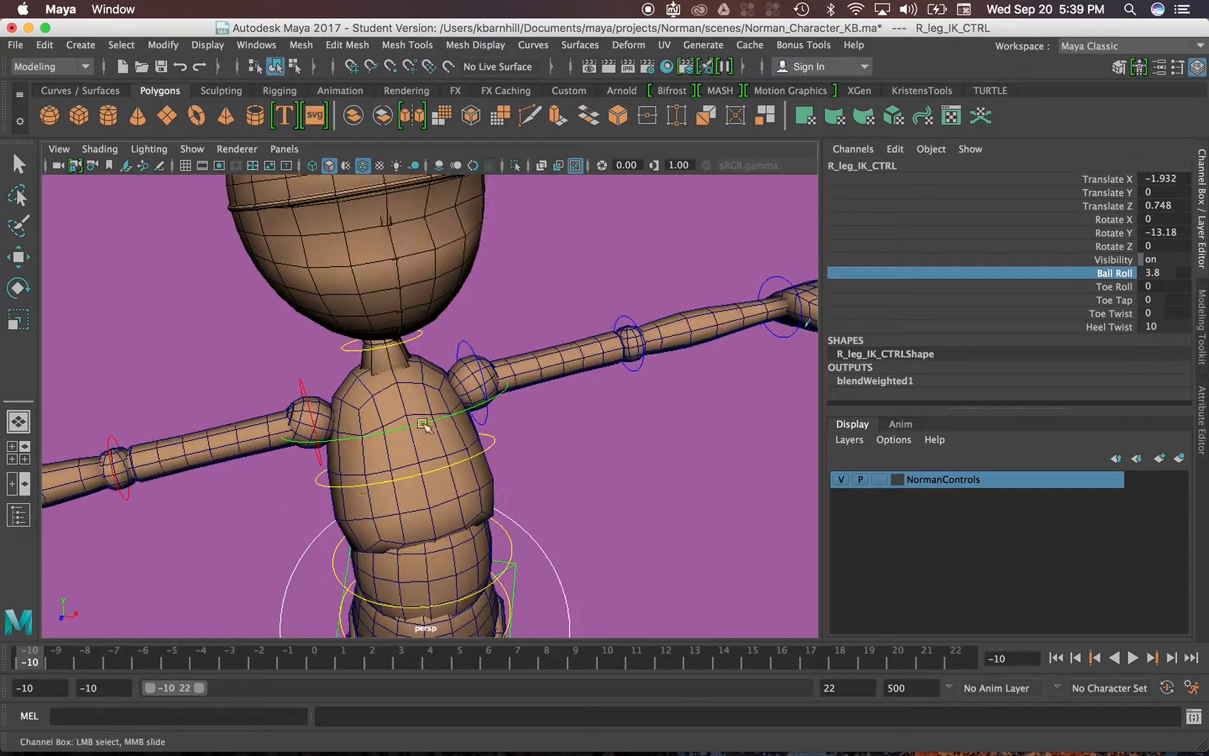
pyautogui.keyDown('alt'); pyautogui.moveTo(424, 424); pyautogui.dragTo(422, 357); pyautogui.keyUp('alt')
pyautogui.click(414, 214)
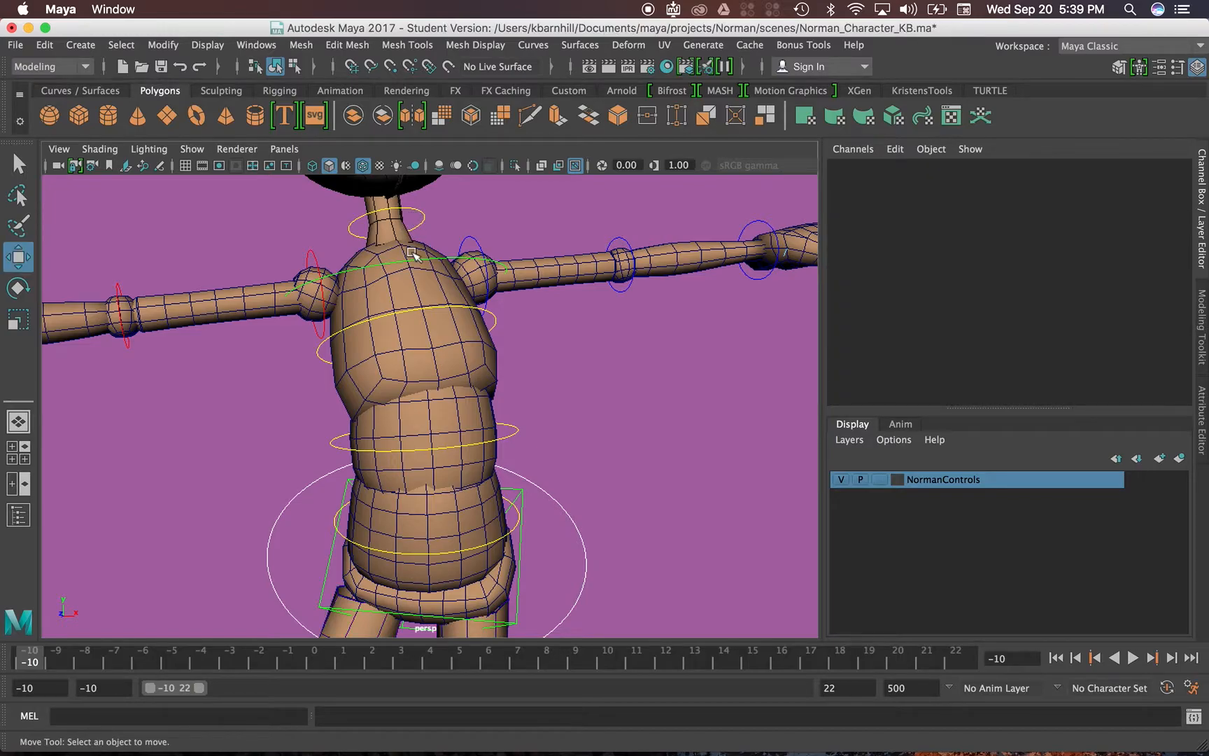
pyautogui.scroll(-8, 412, 252)
pyautogui.keyDown('alt'); pyautogui.moveTo(408, 326); pyautogui.dragTo(402, 287, button='middle'); pyautogui.keyUp('alt')
pyautogui.keyDown('alt'); pyautogui.moveTo(427, 301); pyautogui.dragTo(429, 356); pyautogui.keyUp('alt')
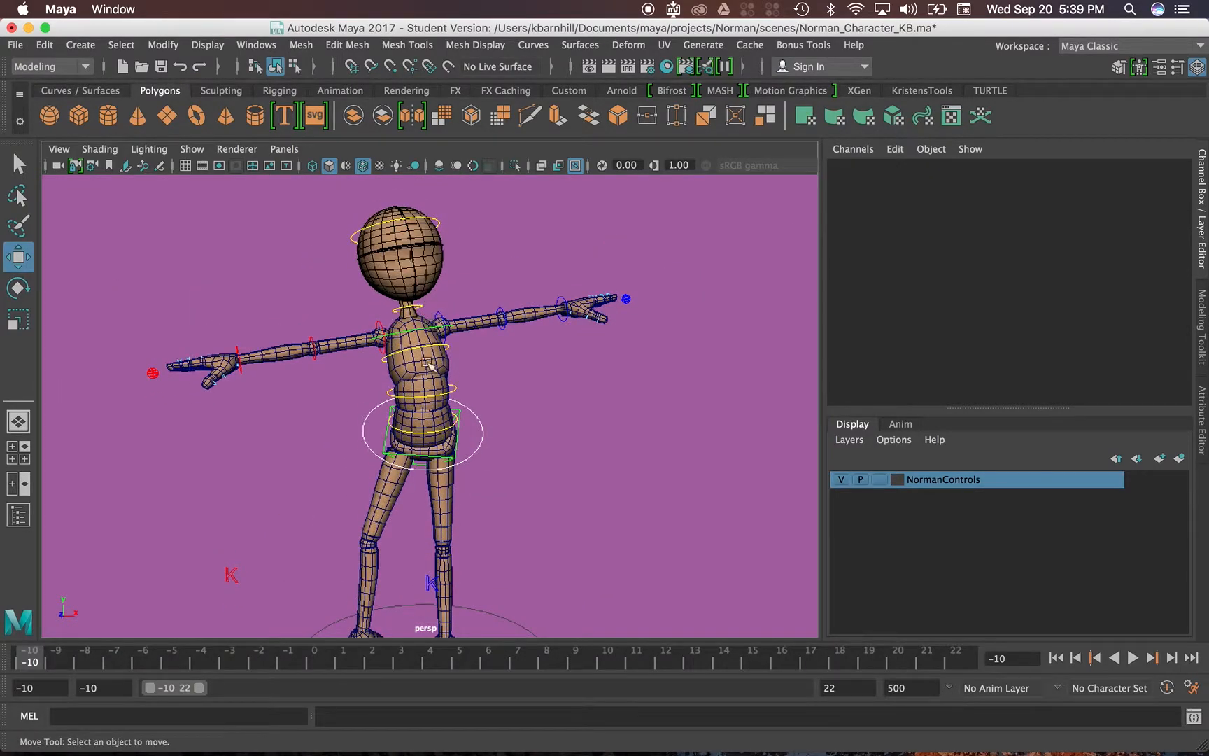
pyautogui.keyDown('alt'); pyautogui.moveTo(428, 420); pyautogui.dragTo(532, 465); pyautogui.keyUp('alt')
pyautogui.scroll(5, 404, 400)
pyautogui.keyDown('alt'); pyautogui.moveTo(391, 396); pyautogui.dragTo(453, 354); pyautogui.keyUp('alt')
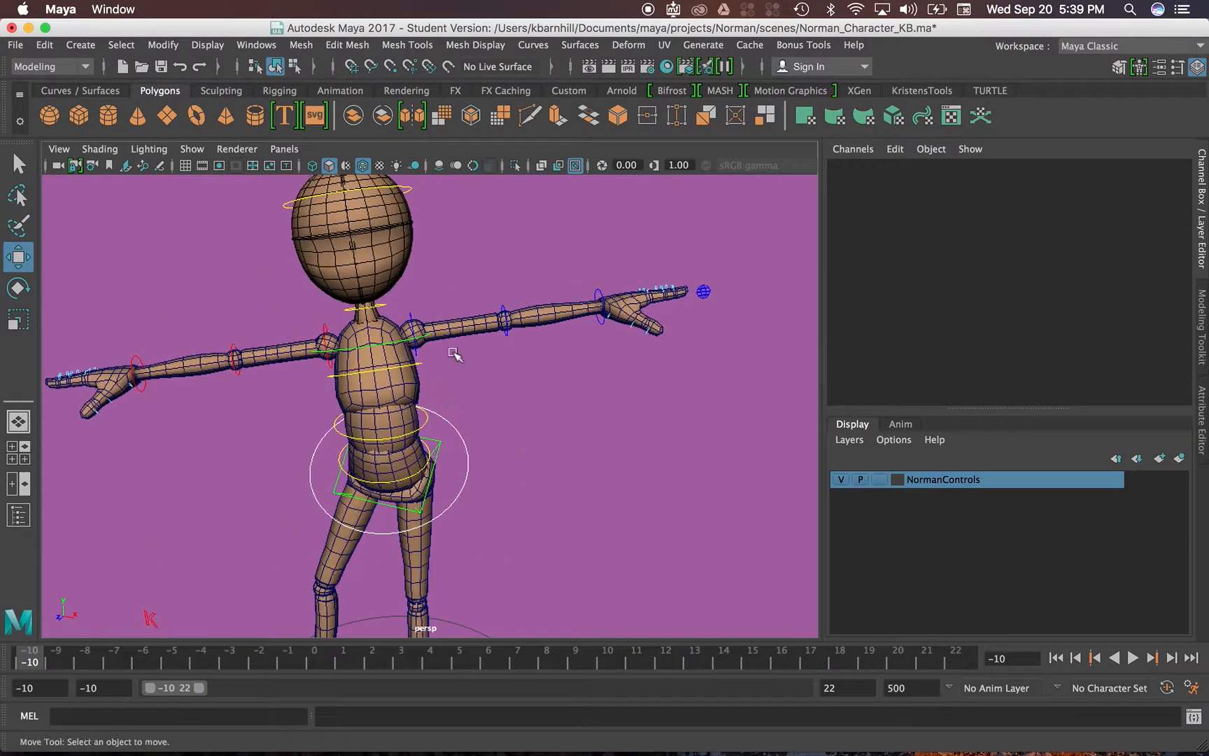
# Select the neck control and show the whole character in a full-size front view with shaded display.
pyautogui.click(384, 309)
pyautogui.keyDown('alt'); pyautogui.moveTo(384, 308); pyautogui.dragTo(376, 340); pyautogui.keyUp('alt')
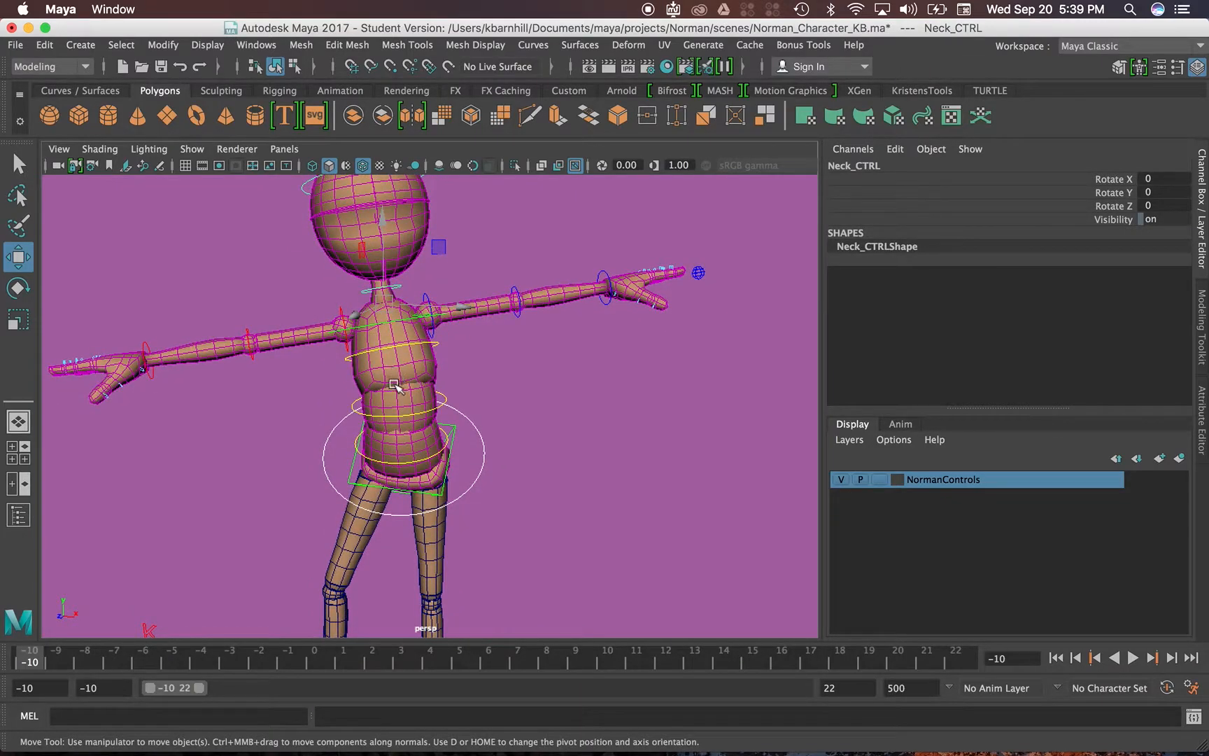
pyautogui.scroll(-10, 395, 385)
pyautogui.press('space')
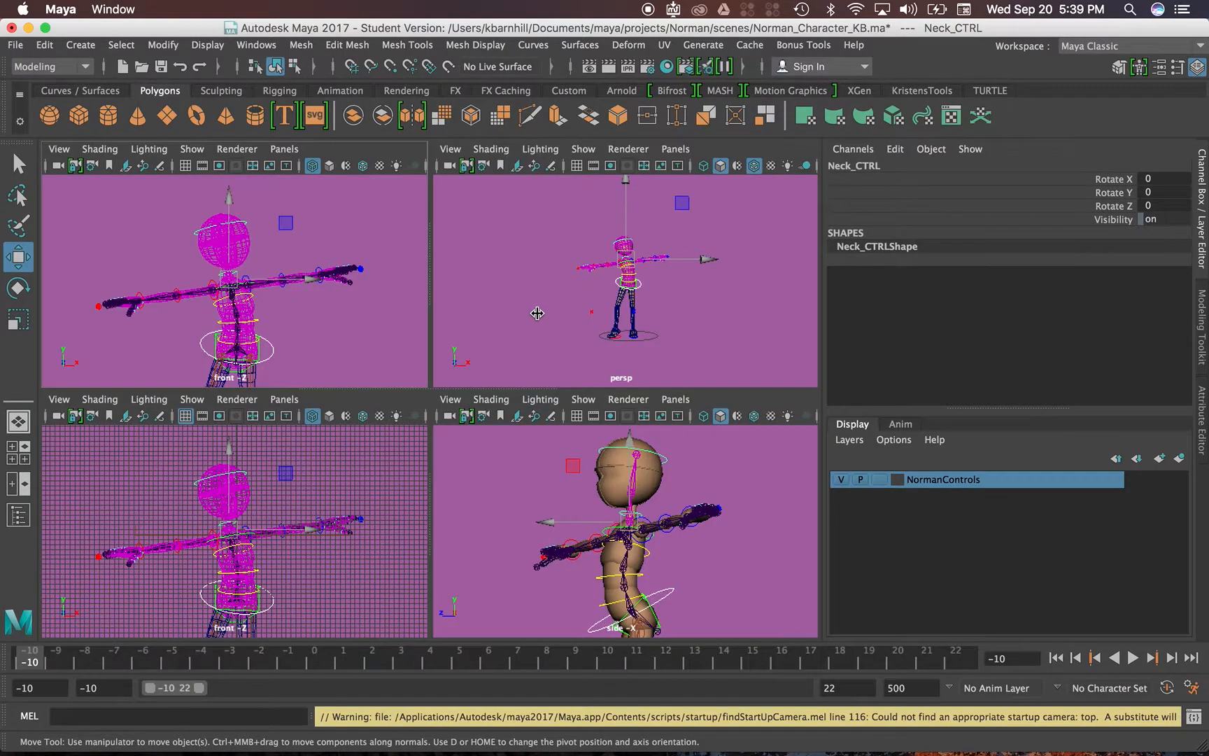
pyautogui.press('space')
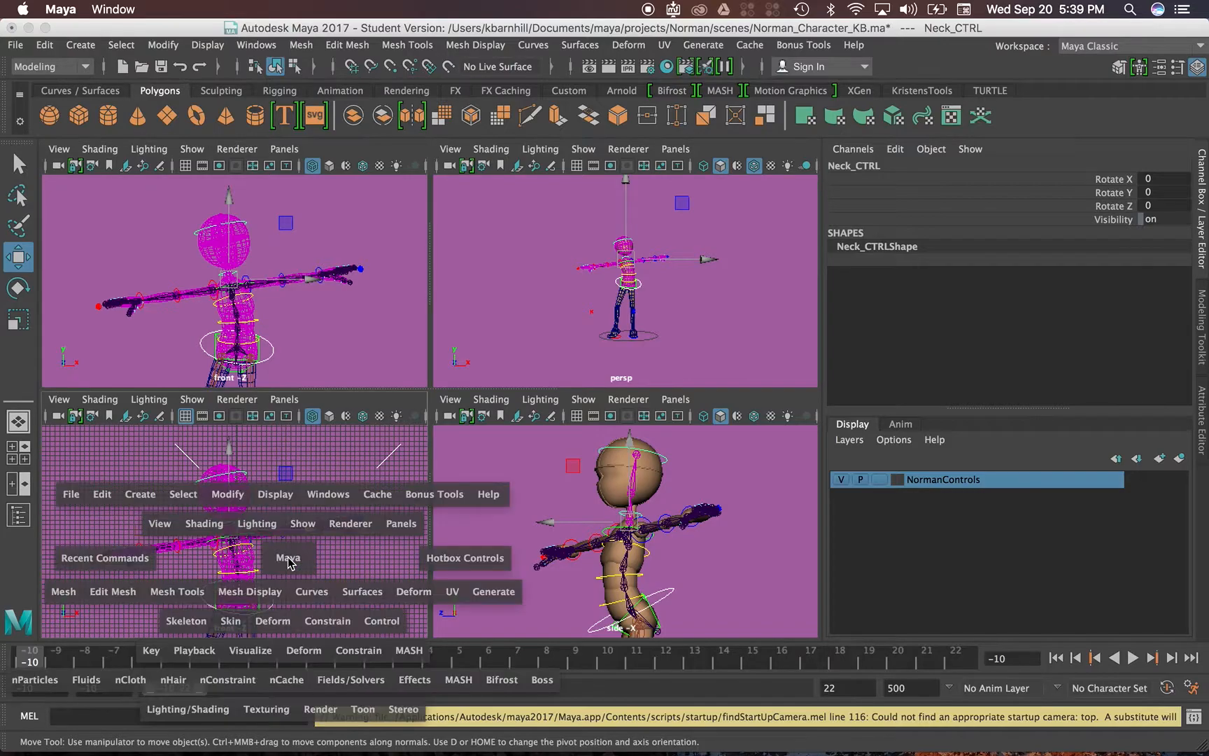
pyautogui.press('5')
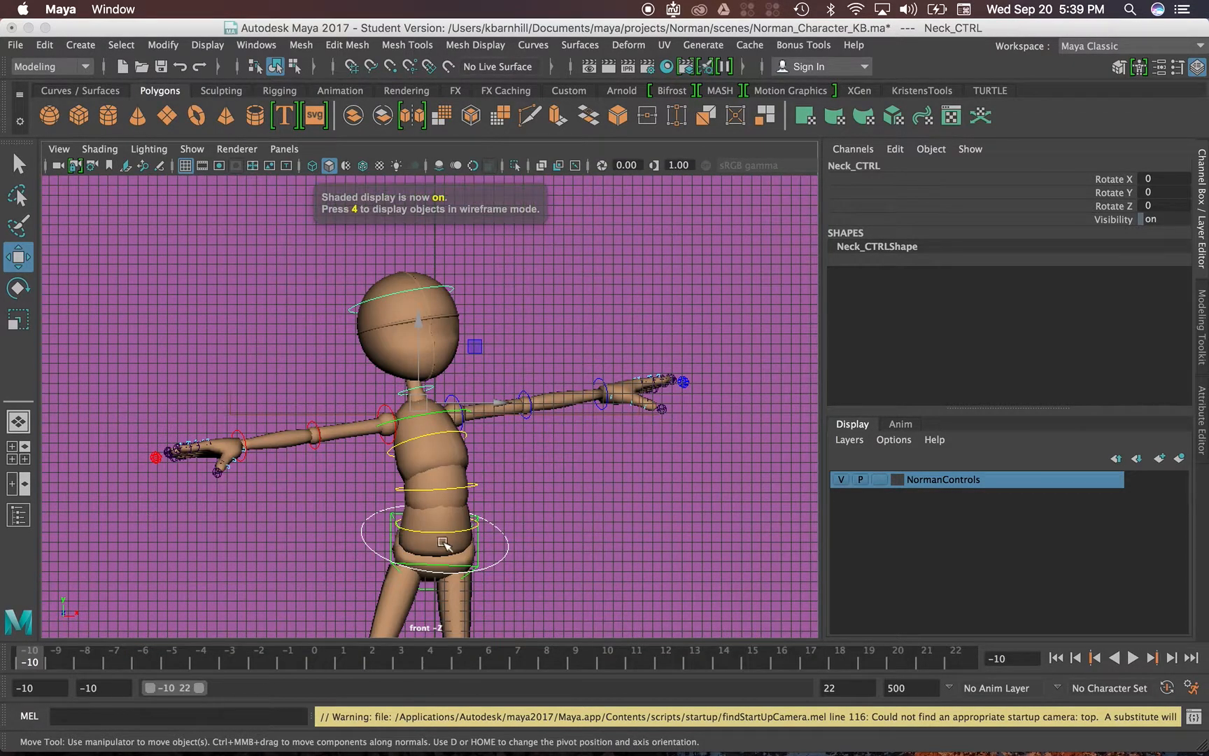
pyautogui.scroll(5, 446, 545)
pyautogui.scroll(-8, 461, 464)
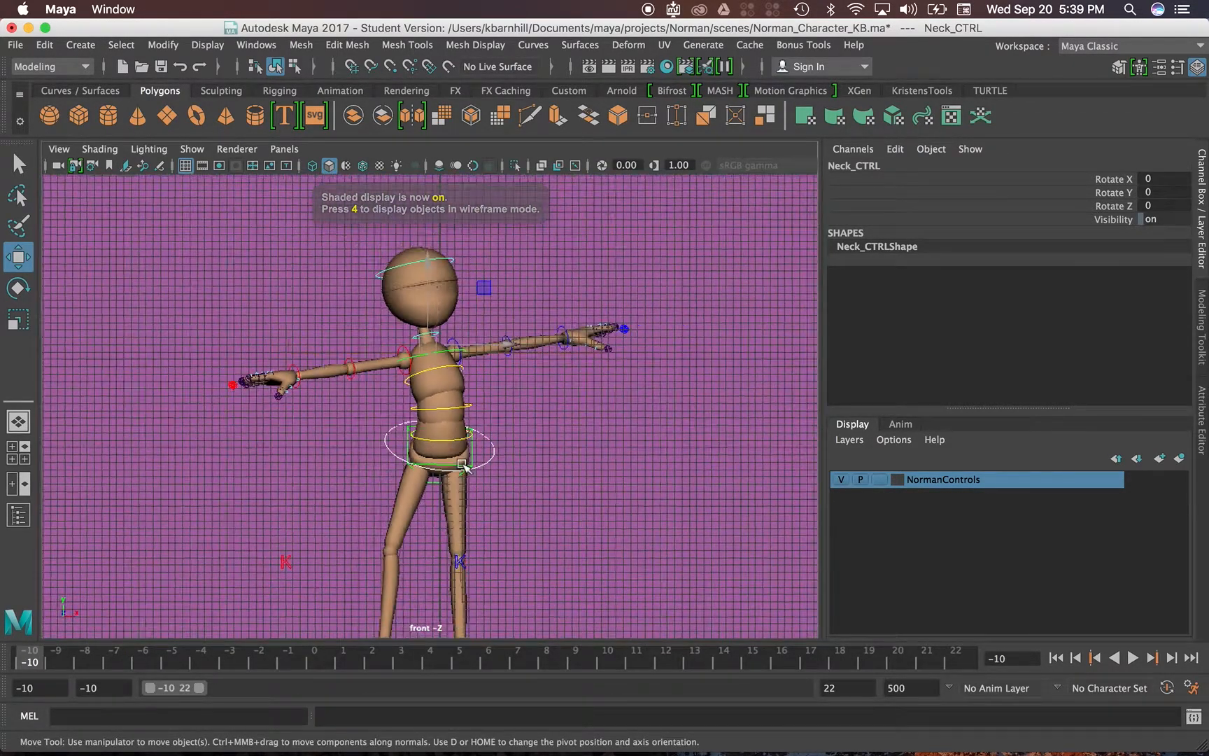
pyautogui.scroll(3, 477, 441)
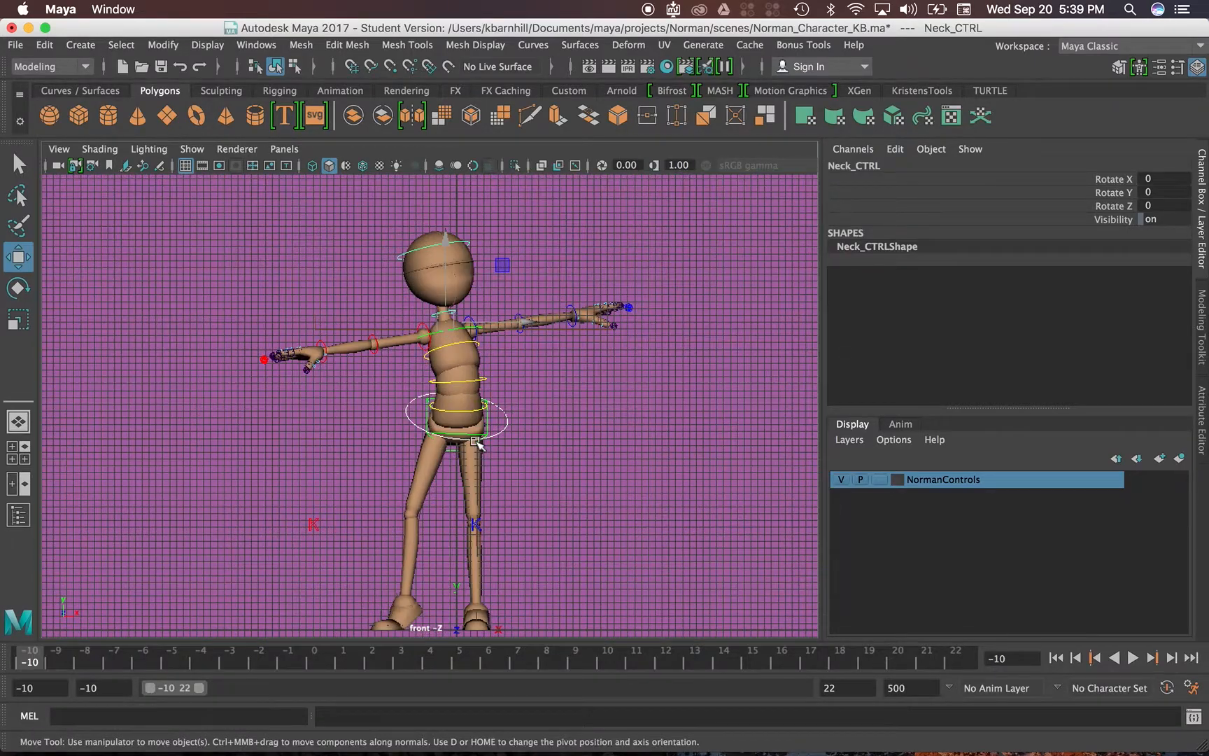
pyautogui.keyDown('alt'); pyautogui.moveTo(476, 438); pyautogui.dragTo(469, 435, button='middle'); pyautogui.keyUp('alt')
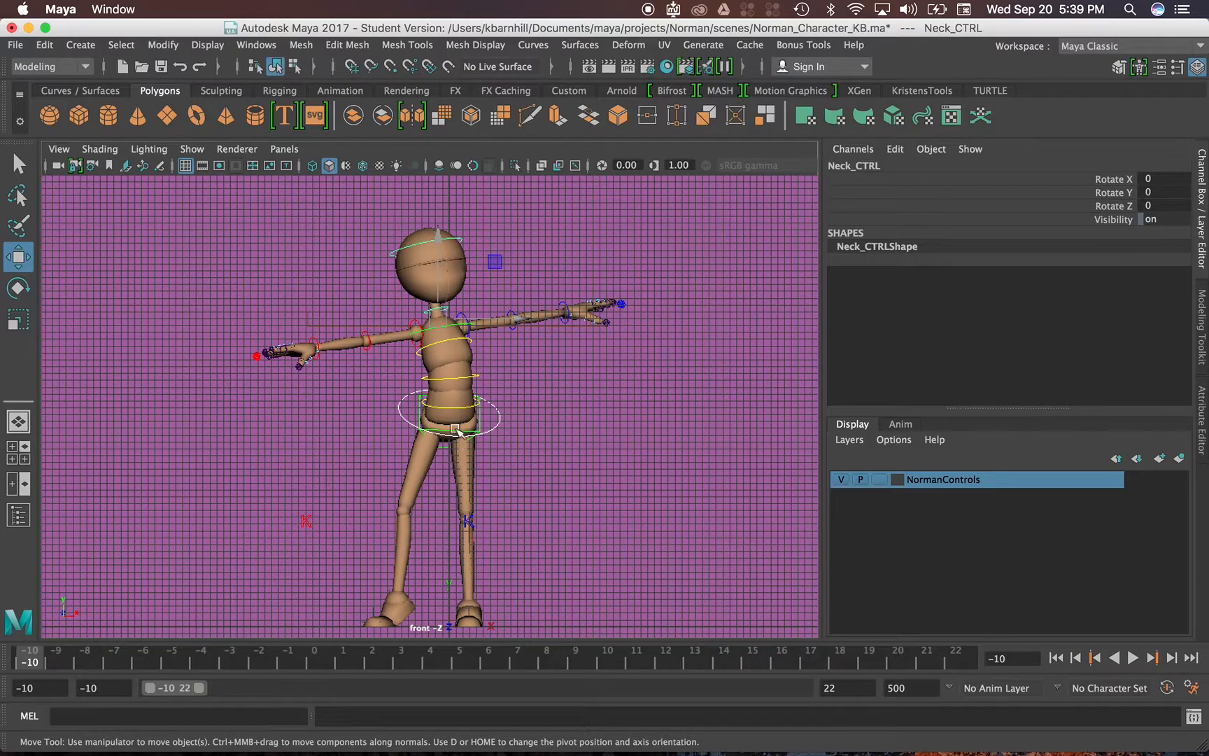
pyautogui.keyDown('alt'); pyautogui.moveTo(471, 598); pyautogui.dragTo(448, 501, button='middle'); pyautogui.keyUp('alt')
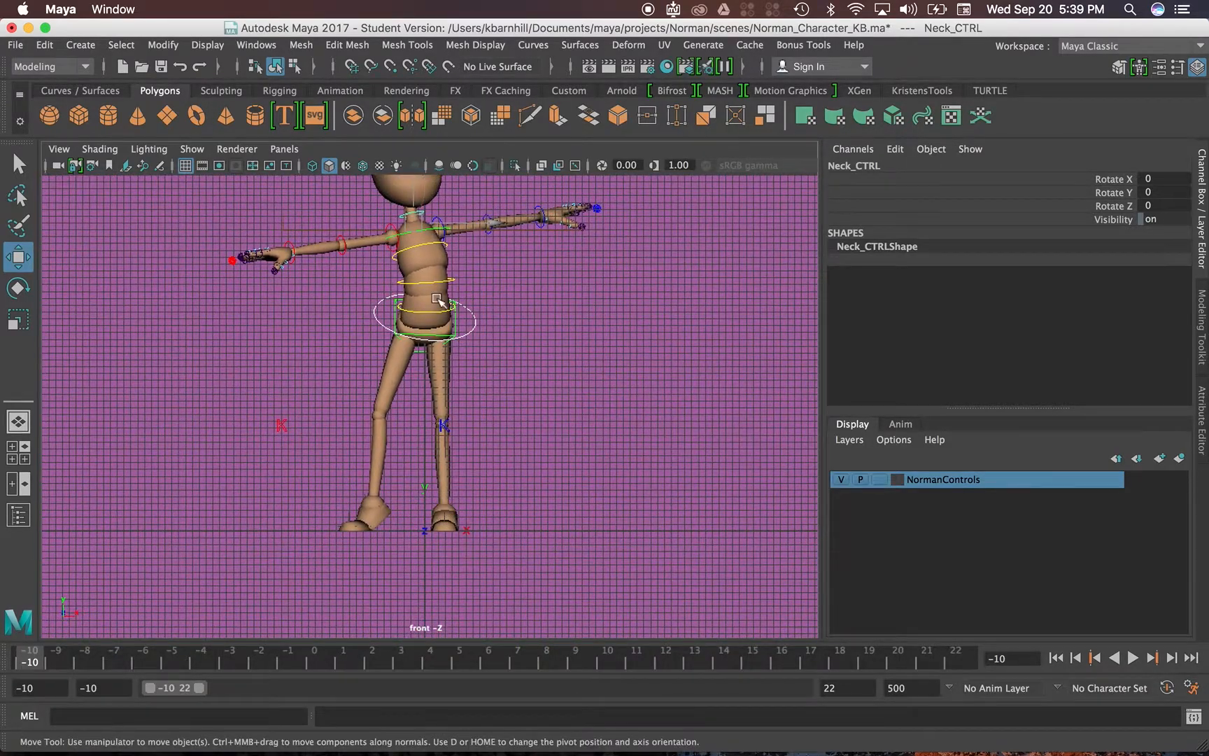
# Shift the root control sideways to a Translate X of about 1.6 to move the body weight over the left foot.
pyautogui.click(478, 314)
pyautogui.moveTo(481, 319); pyautogui.dragTo(488, 318)
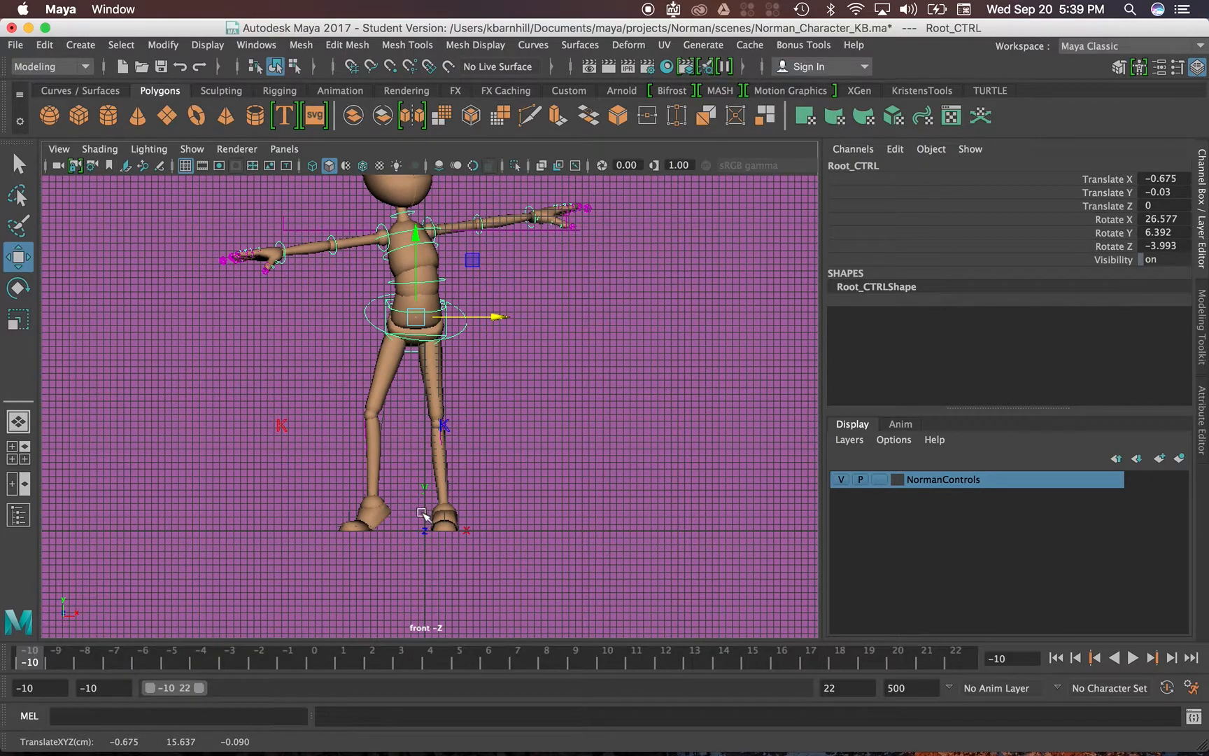
pyautogui.keyDown('alt'); pyautogui.moveTo(382, 460); pyautogui.dragTo(378, 467, button='middle'); pyautogui.keyUp('alt')
pyautogui.keyDown('alt'); pyautogui.moveTo(381, 486); pyautogui.dragTo(386, 466, button='middle'); pyautogui.keyUp('alt')
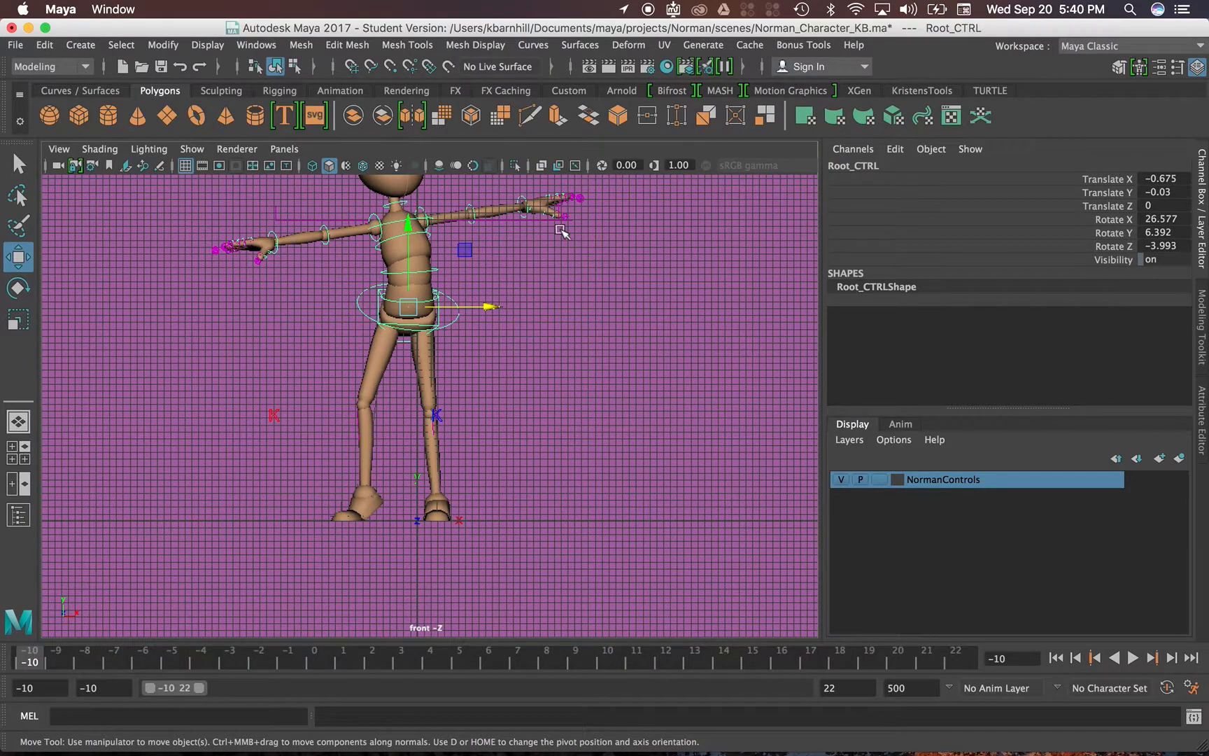
pyautogui.moveTo(487, 311); pyautogui.dragTo(523, 317)
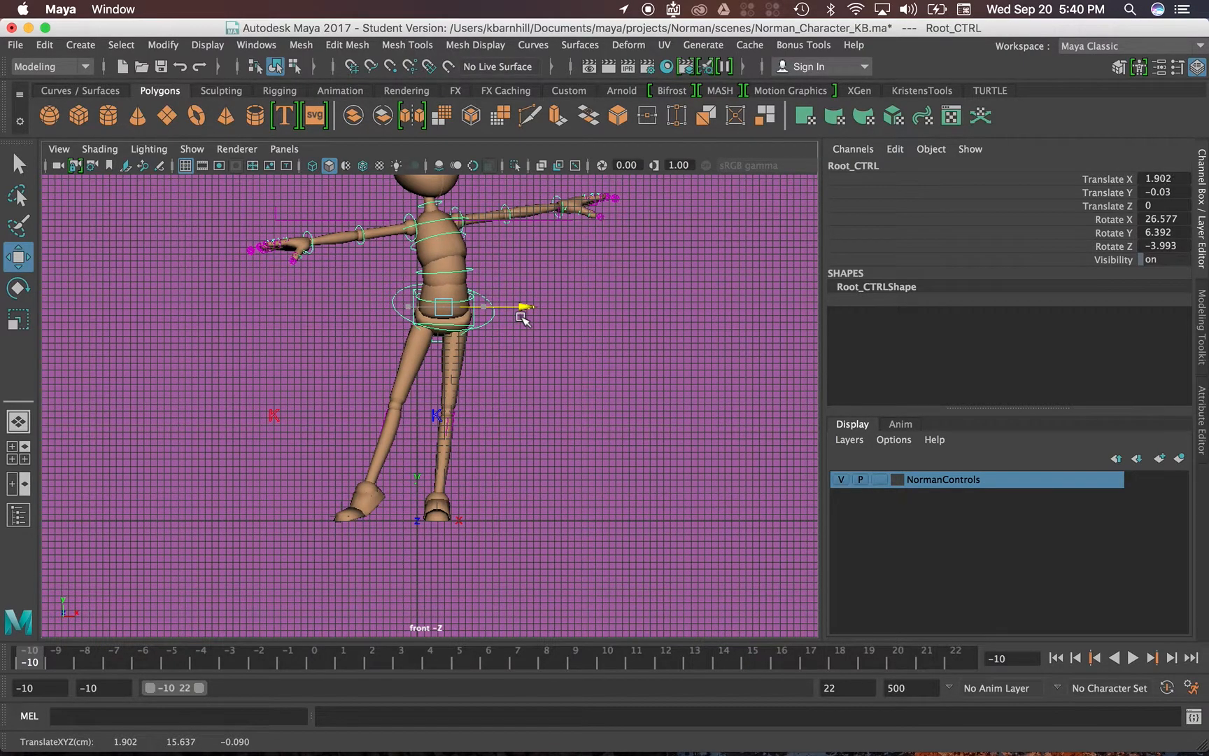
pyautogui.click(373, 522)
pyautogui.keyDown('alt'); pyautogui.moveTo(514, 231); pyautogui.dragTo(510, 301, button='middle'); pyautogui.keyUp('alt')
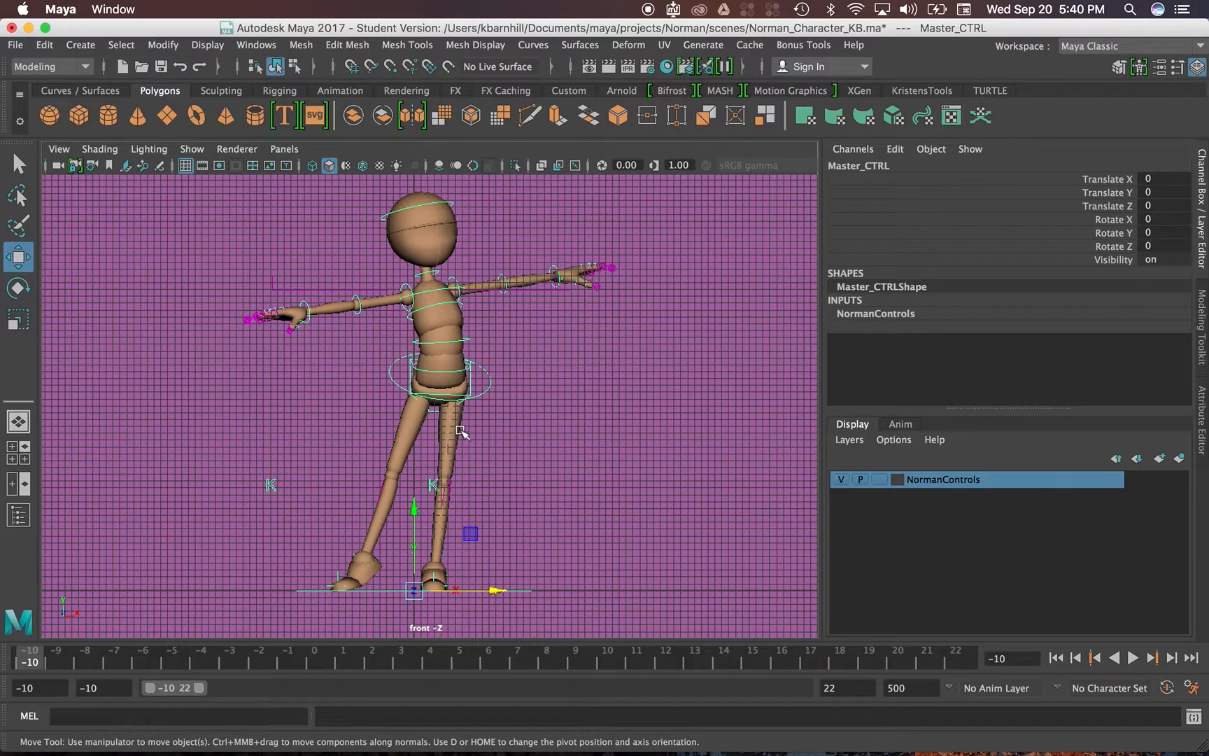
pyautogui.click(495, 368)
pyautogui.click(492, 384)
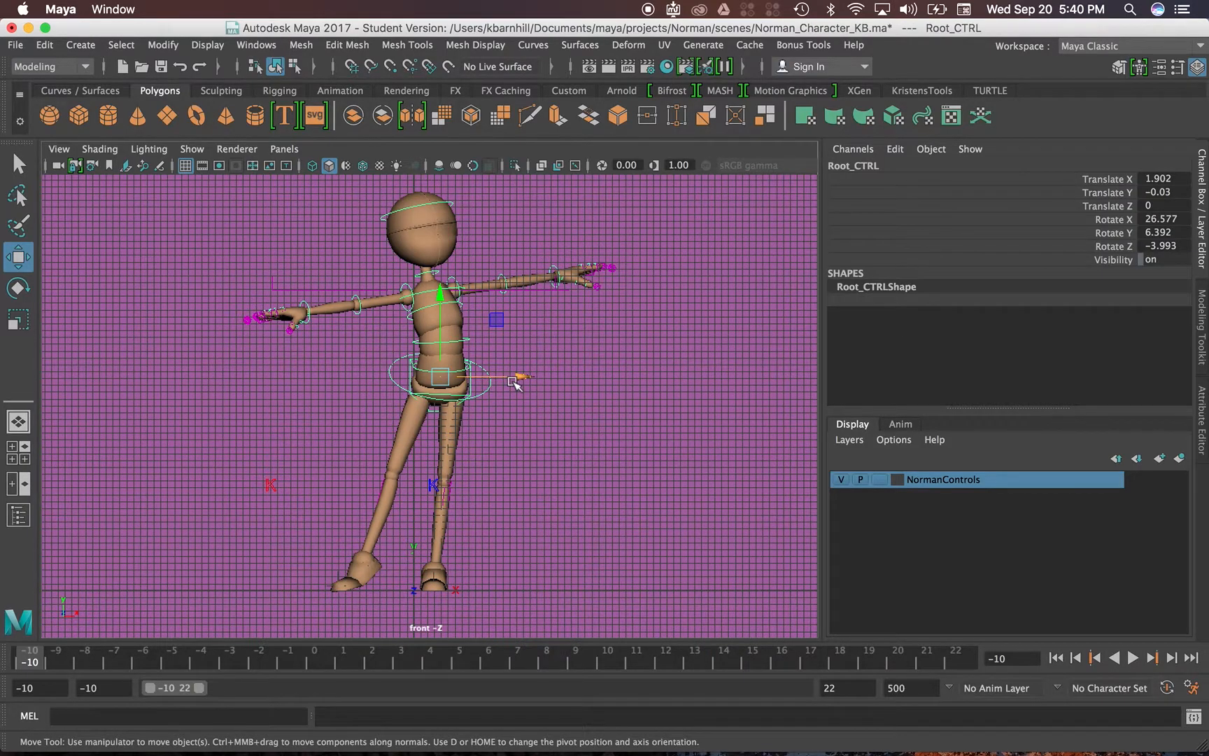
pyautogui.moveTo(520, 379); pyautogui.dragTo(473, 397)
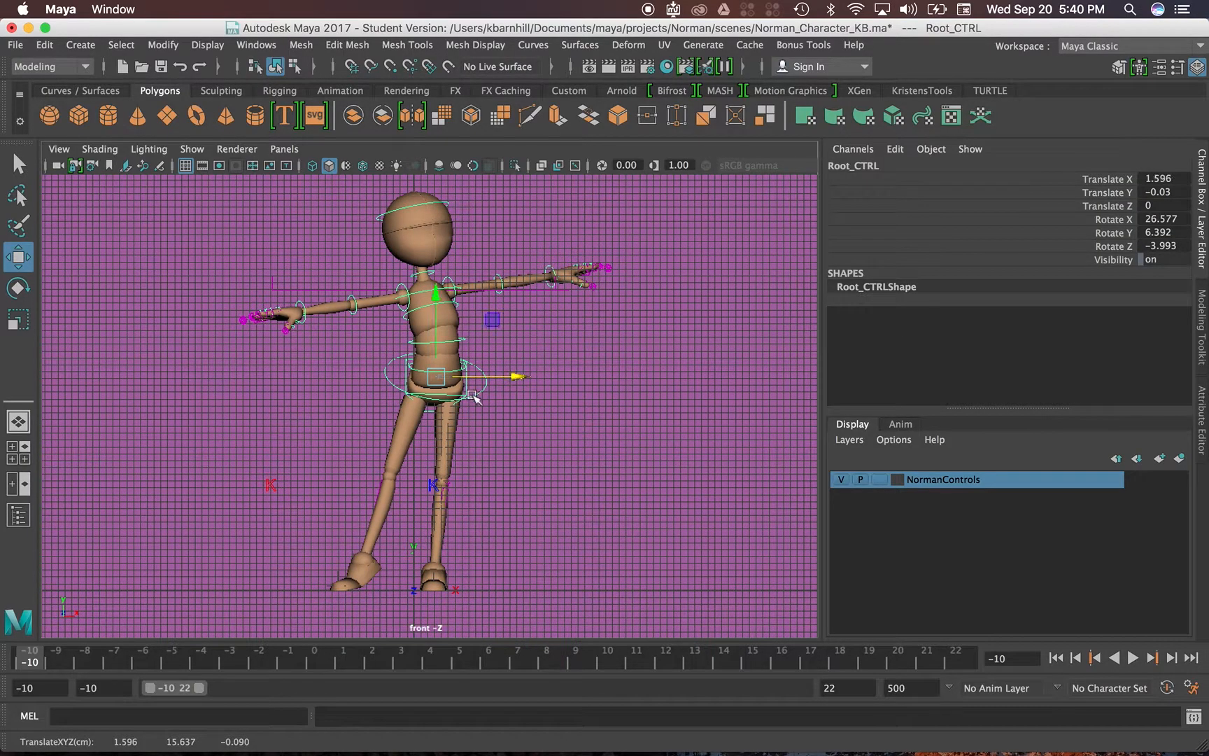
# Rotate the right clavicle joint slightly, then clear the selection.
pyautogui.click(438, 293)
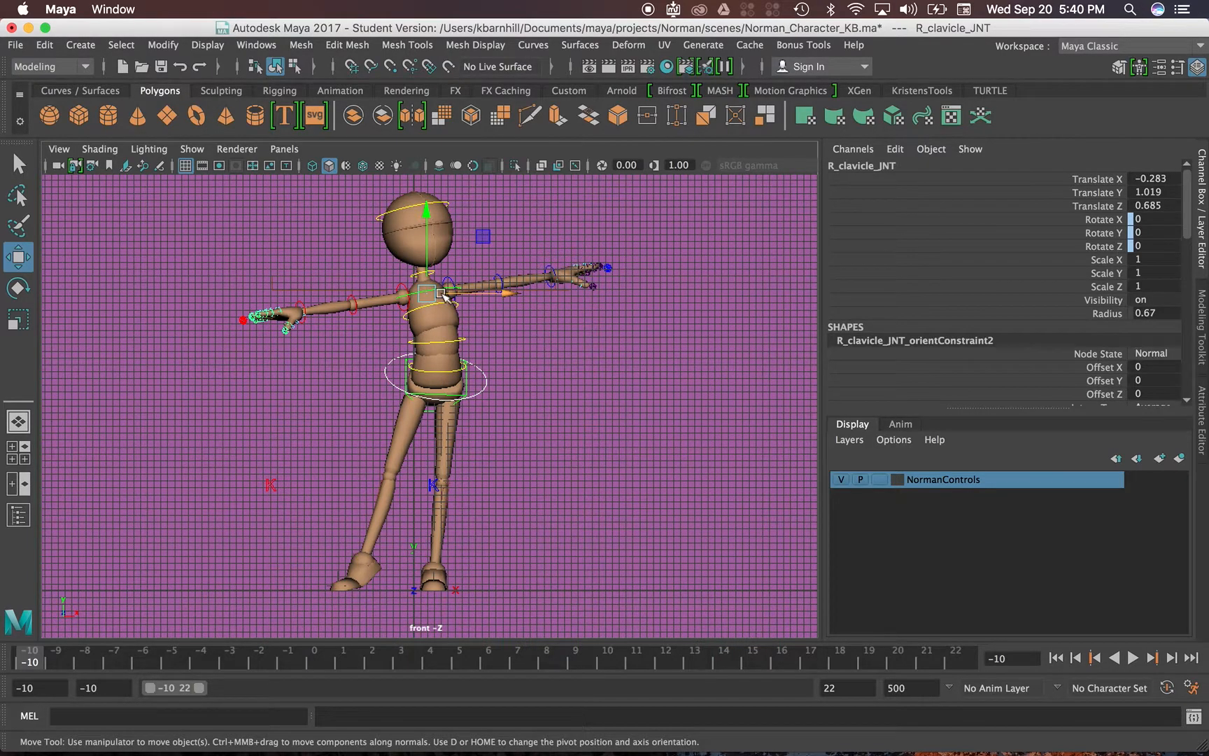
pyautogui.press('e')
pyautogui.moveTo(482, 345); pyautogui.dragTo(486, 343)
pyautogui.click(501, 324)
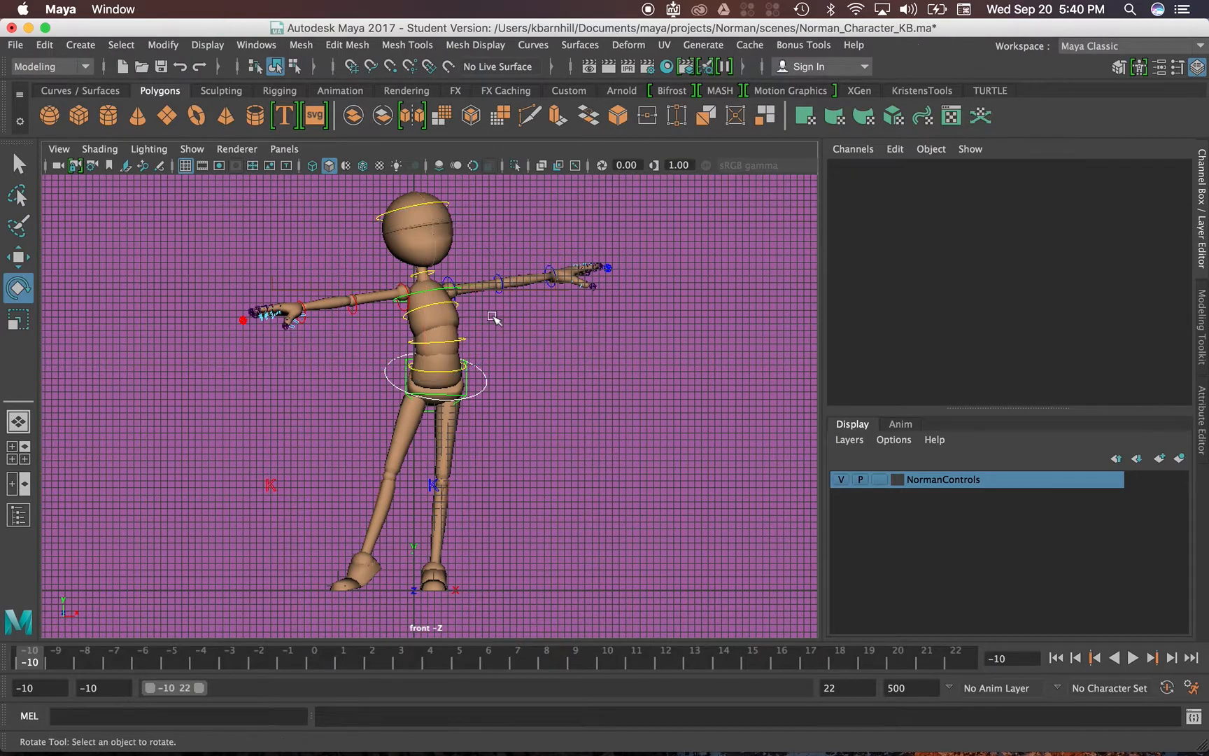
# Adjust the rotation of the left clavicle joint to lower the left arm slightly, and clear the selection.
pyautogui.scroll(5, 432, 325)
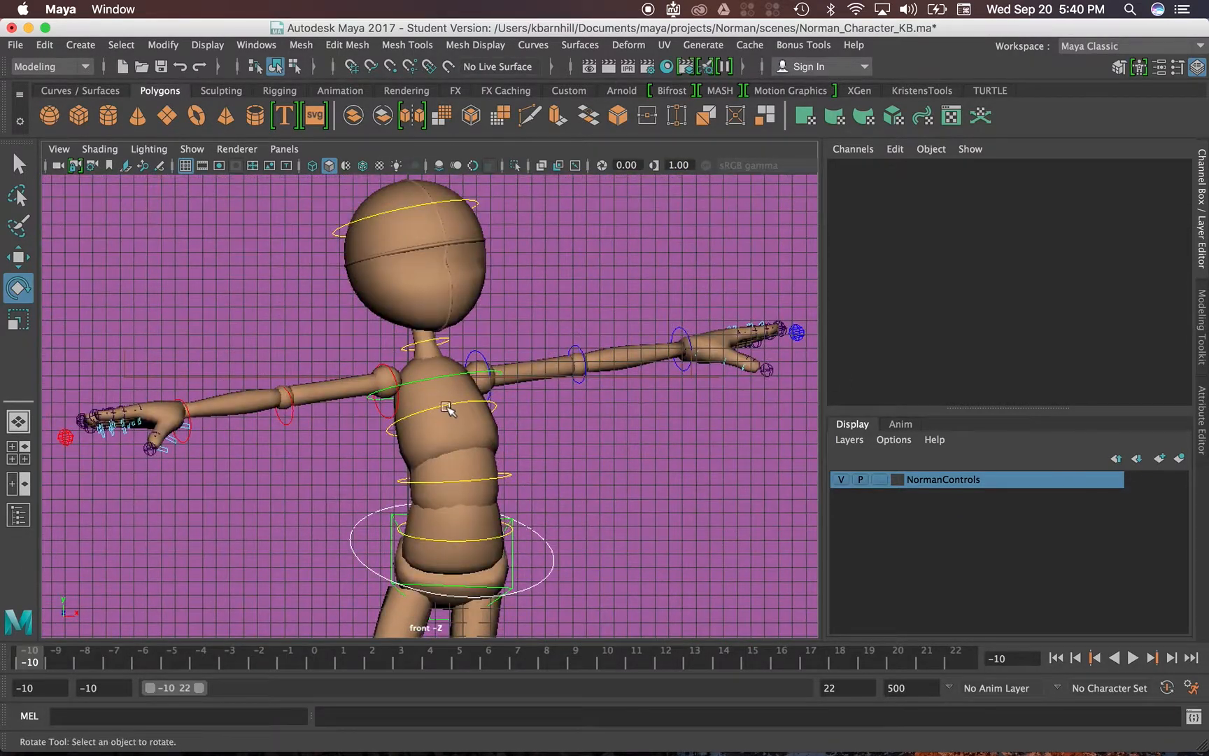
pyautogui.click(445, 376)
pyautogui.moveTo(530, 384)
pyautogui.mouseDown()
pyautogui.moveTo(532, 408)
pyautogui.moveTo(536, 389)
pyautogui.mouseUp()
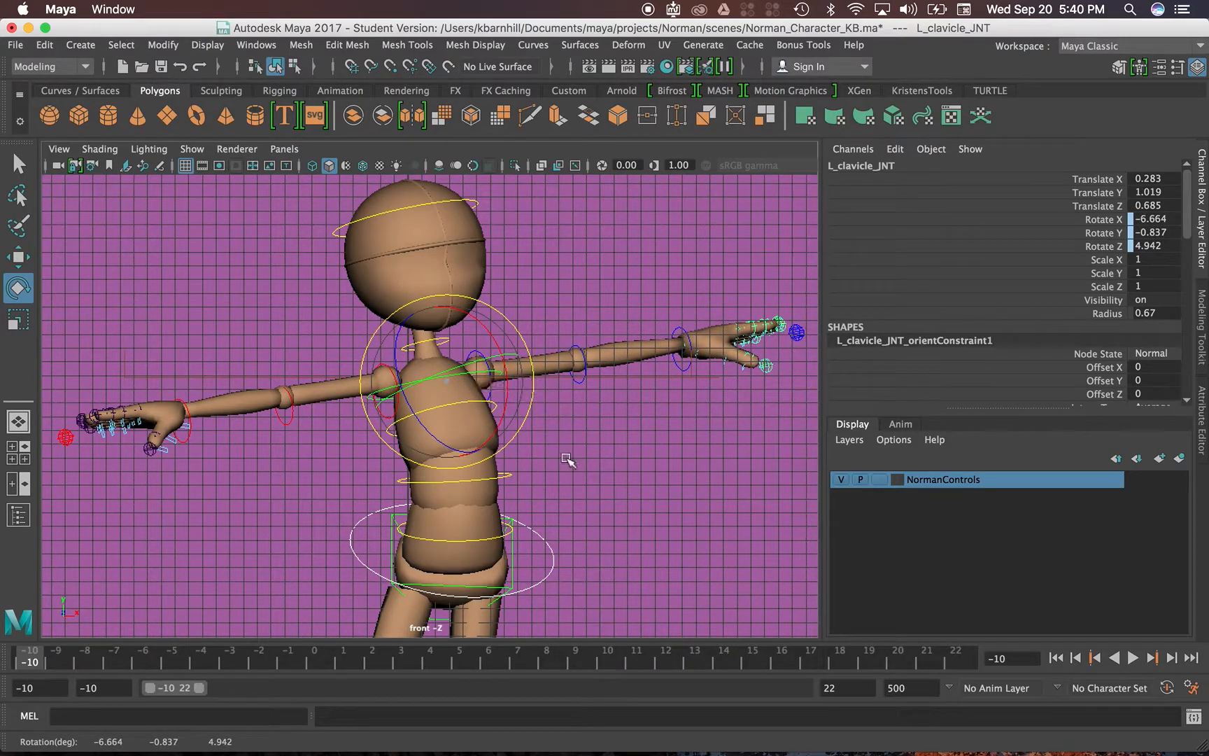
pyautogui.click(599, 458)
pyautogui.scroll(6, 441, 379)
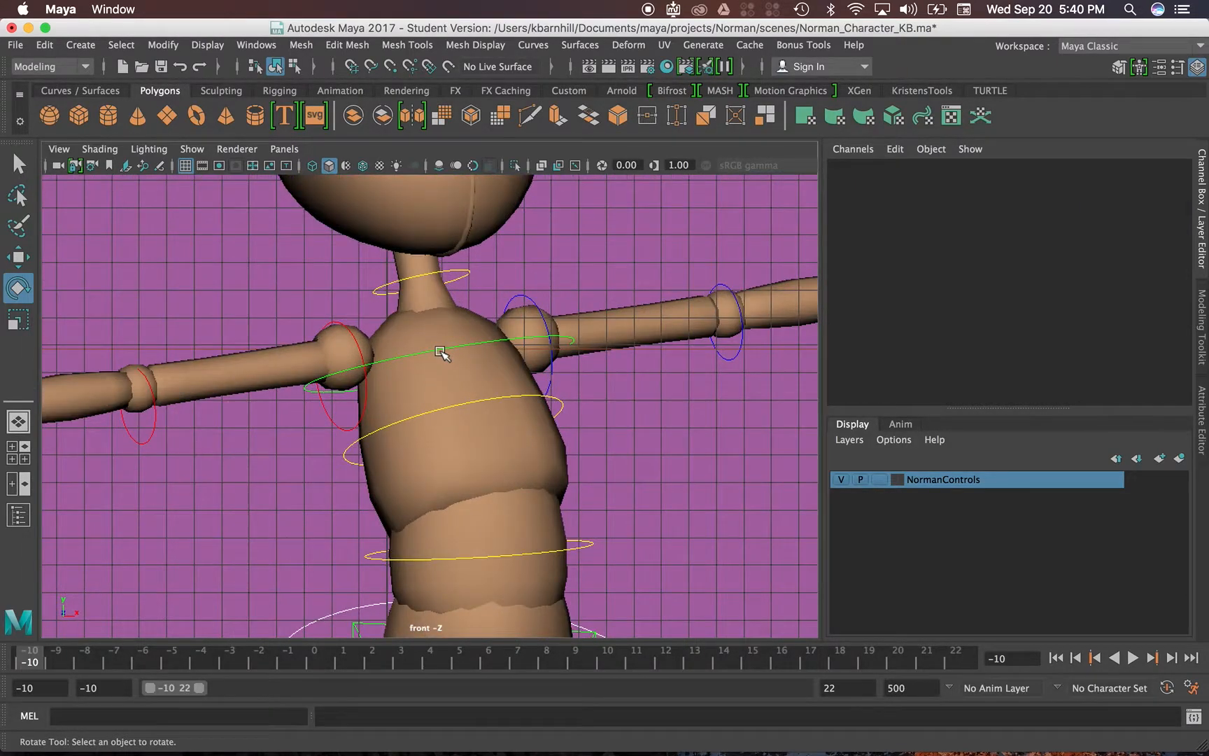
pyautogui.click(442, 350)
pyautogui.click(326, 374)
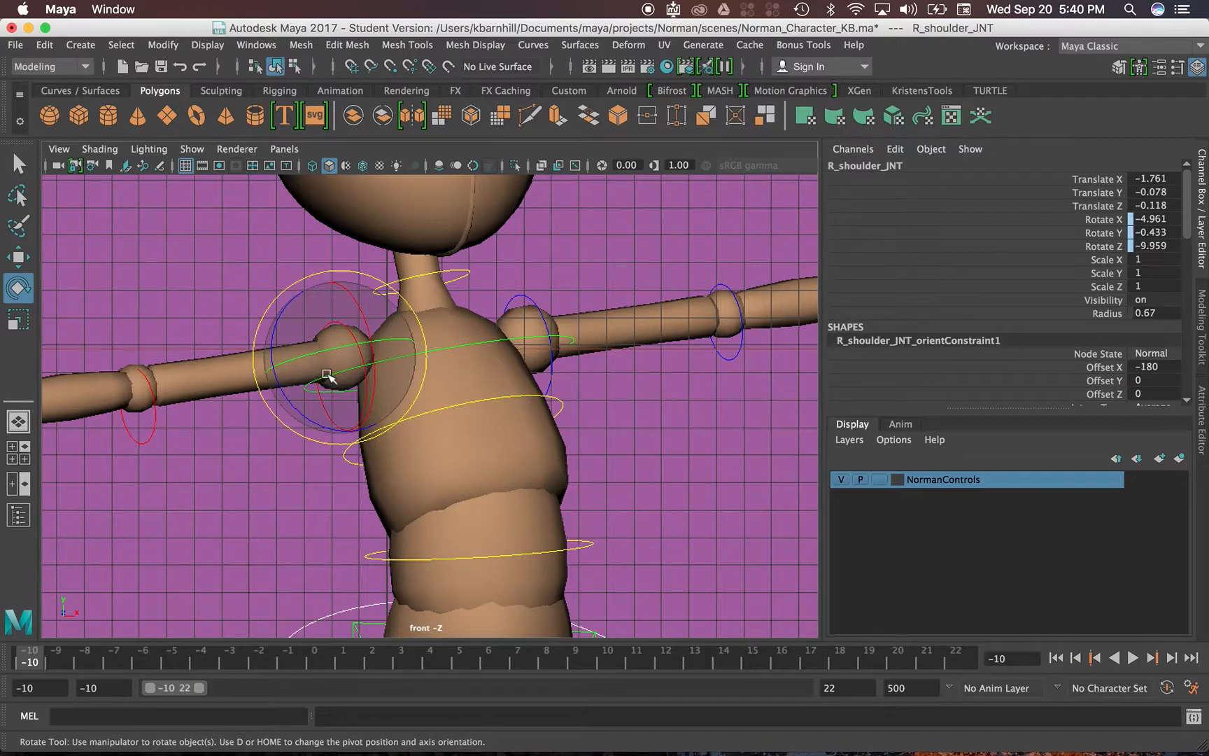
pyautogui.click(464, 354)
pyautogui.moveTo(525, 375); pyautogui.dragTo(550, 386)
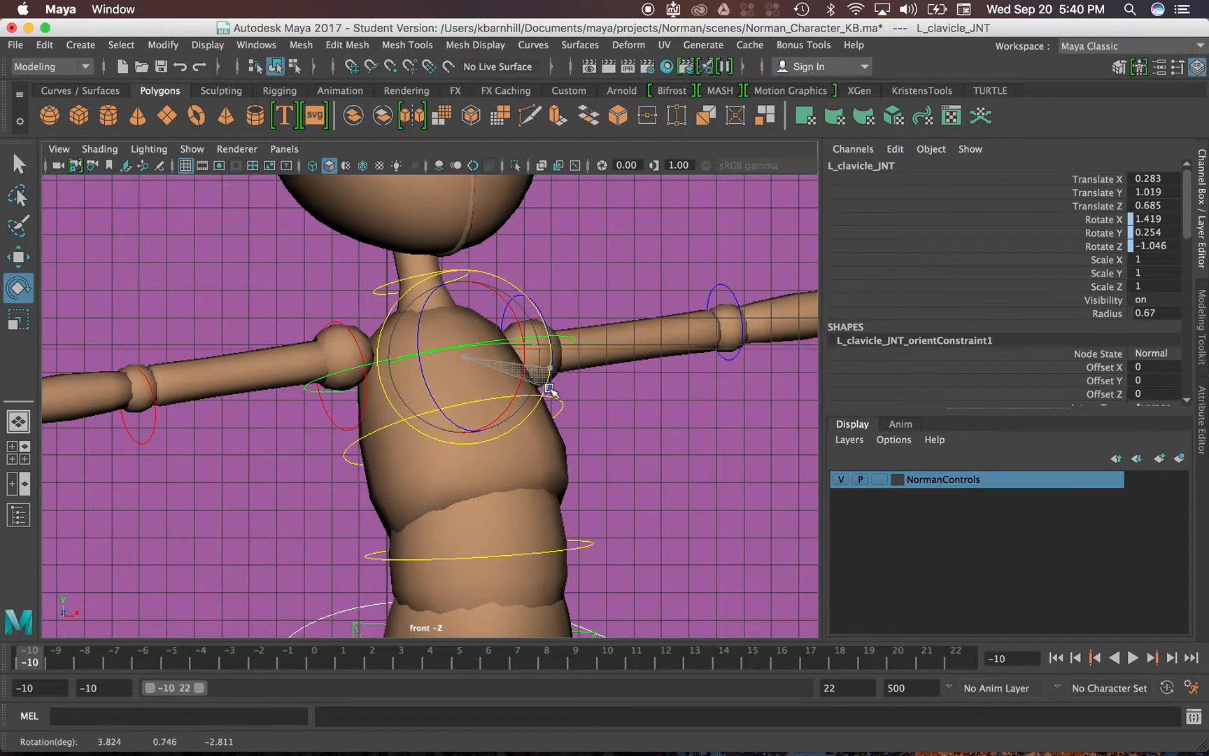
pyautogui.click(664, 430)
# Rotate the Spine3 control to about -13.8, 10.4, 1.3 degrees (XYZ) and the neck control to about 4.3, 1.6, -8.5 degrees.
pyautogui.click(417, 417)
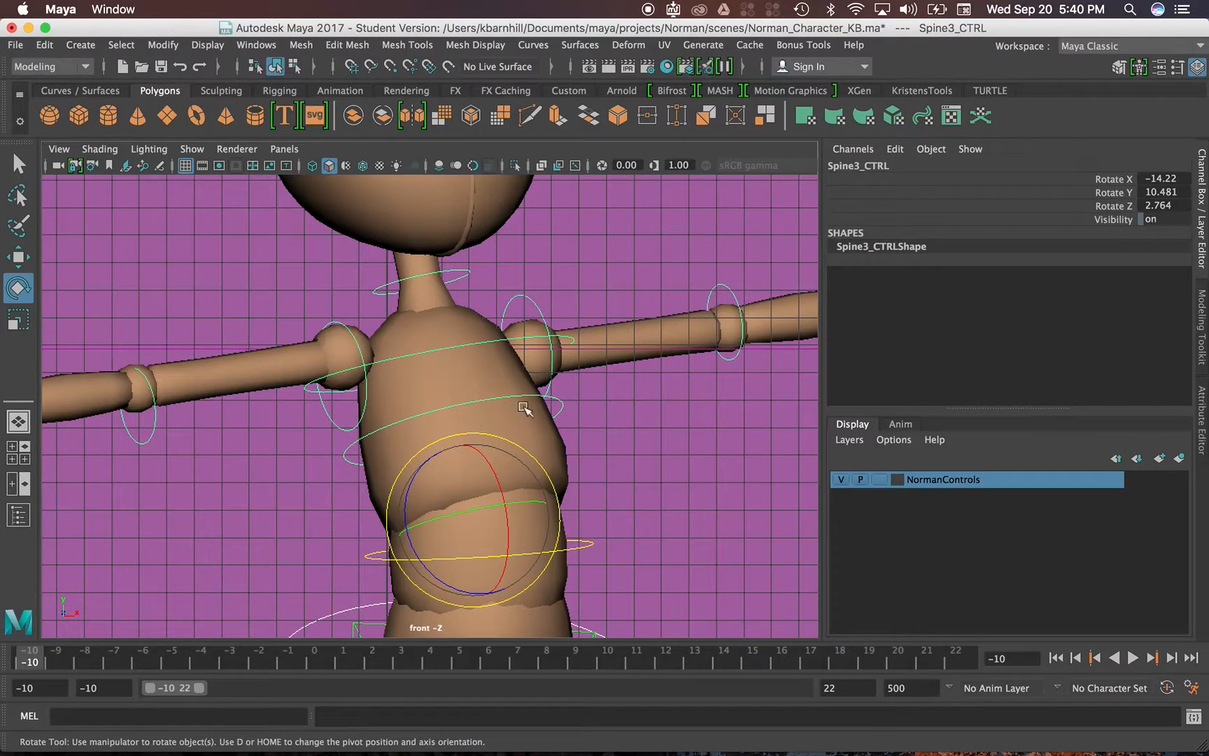
pyautogui.moveTo(539, 461); pyautogui.dragTo(536, 461)
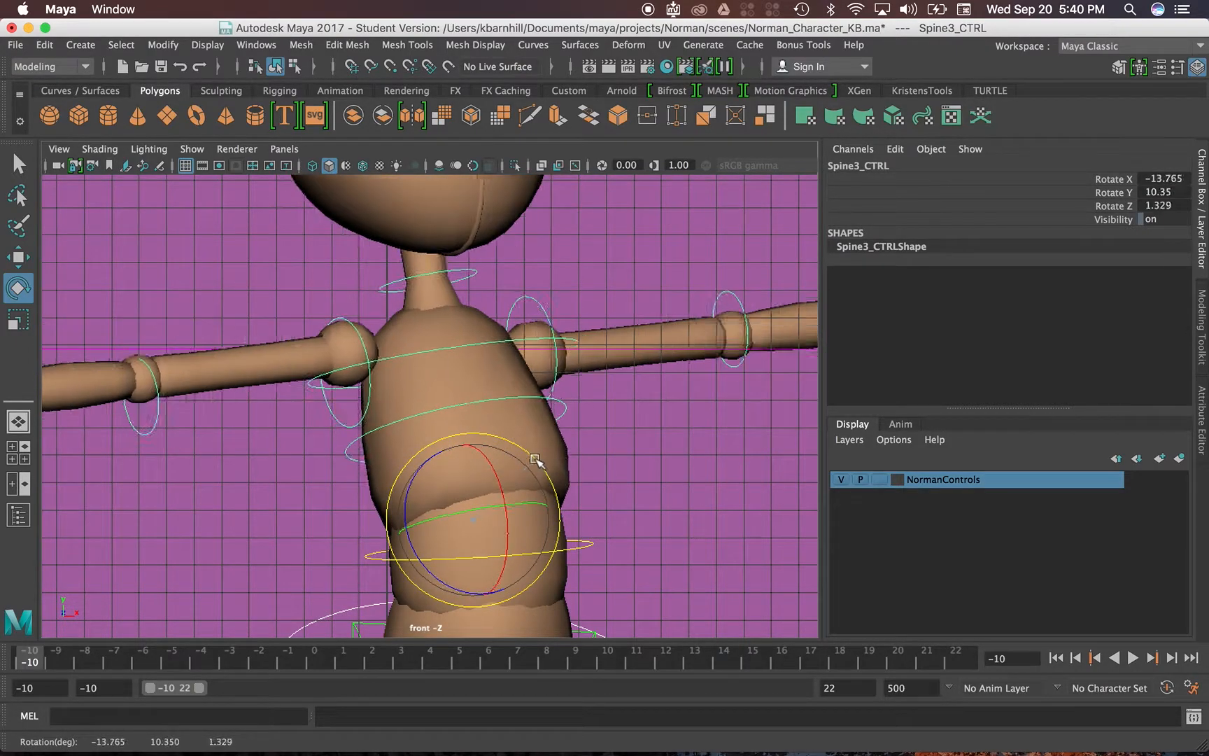
pyautogui.click(462, 275)
pyautogui.moveTo(517, 288); pyautogui.dragTo(522, 307)
pyautogui.scroll(-5, 485, 350)
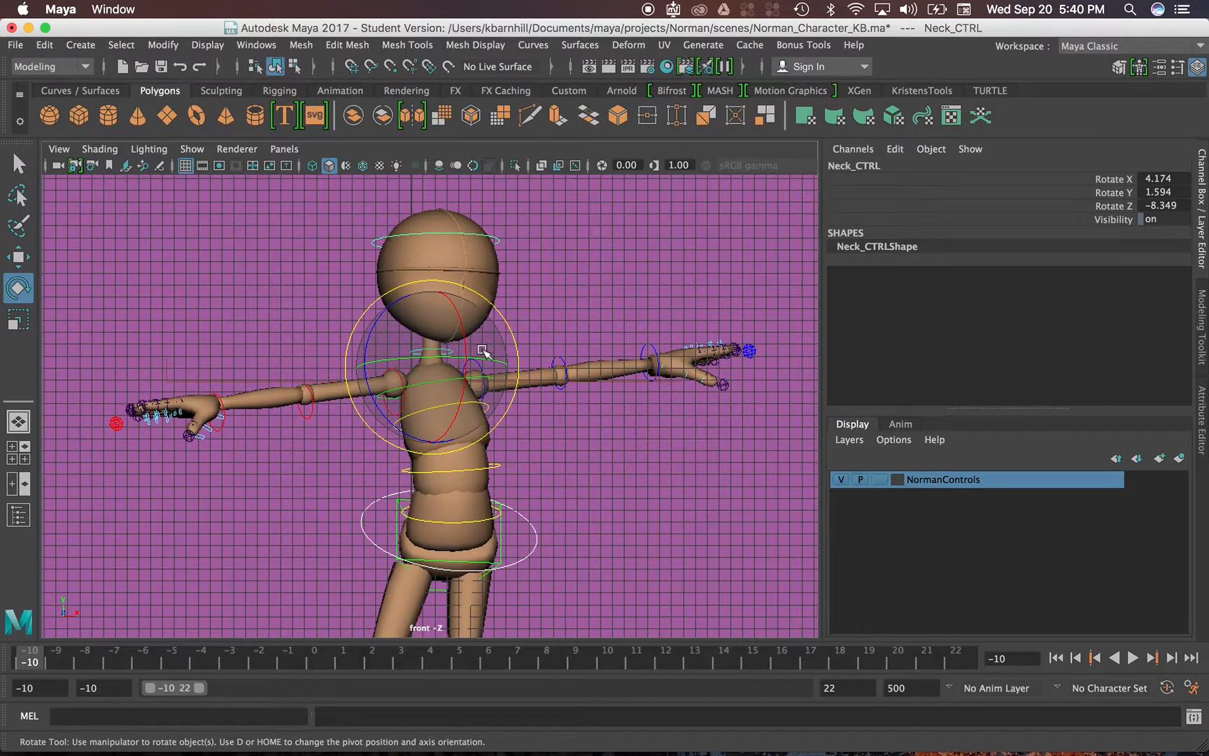
pyautogui.moveTo(513, 331); pyautogui.dragTo(514, 333)
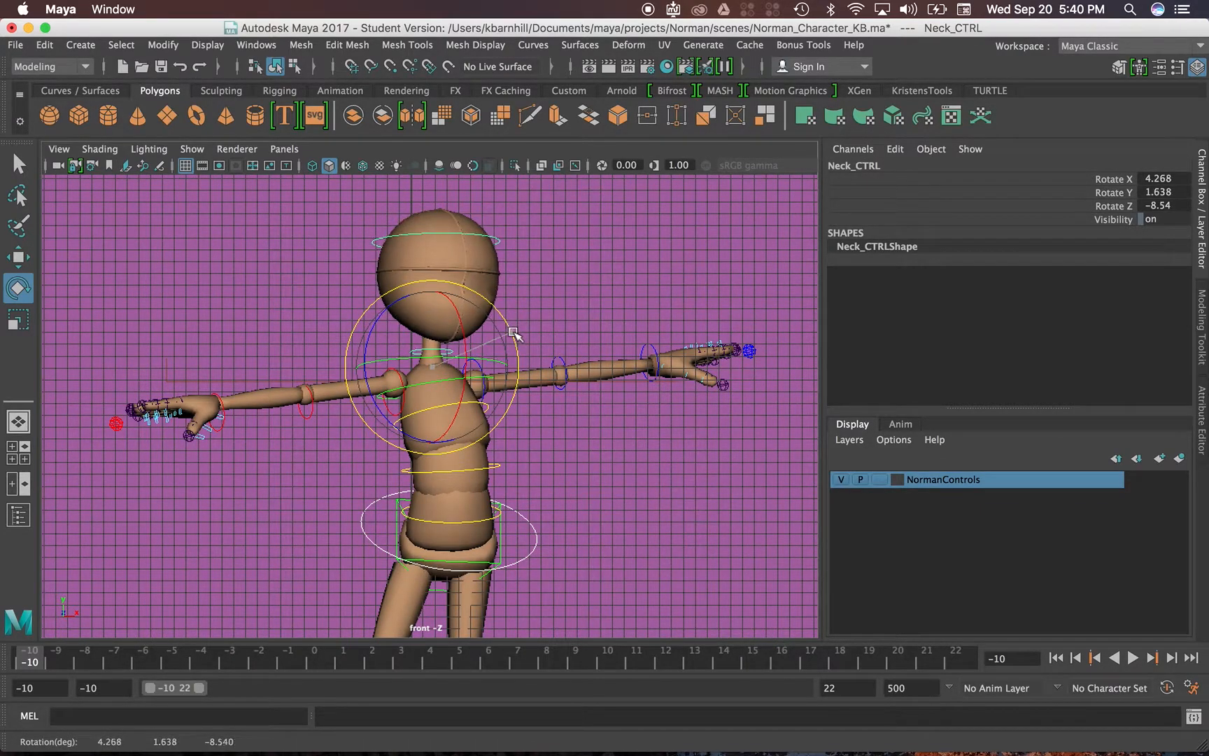
# Rotate the head control to about 4.5 degrees in X, -20.5 in Y and -6.3 in Z.
pyautogui.click(437, 236)
pyautogui.moveTo(469, 221); pyautogui.dragTo(470, 248)
pyautogui.click(503, 252)
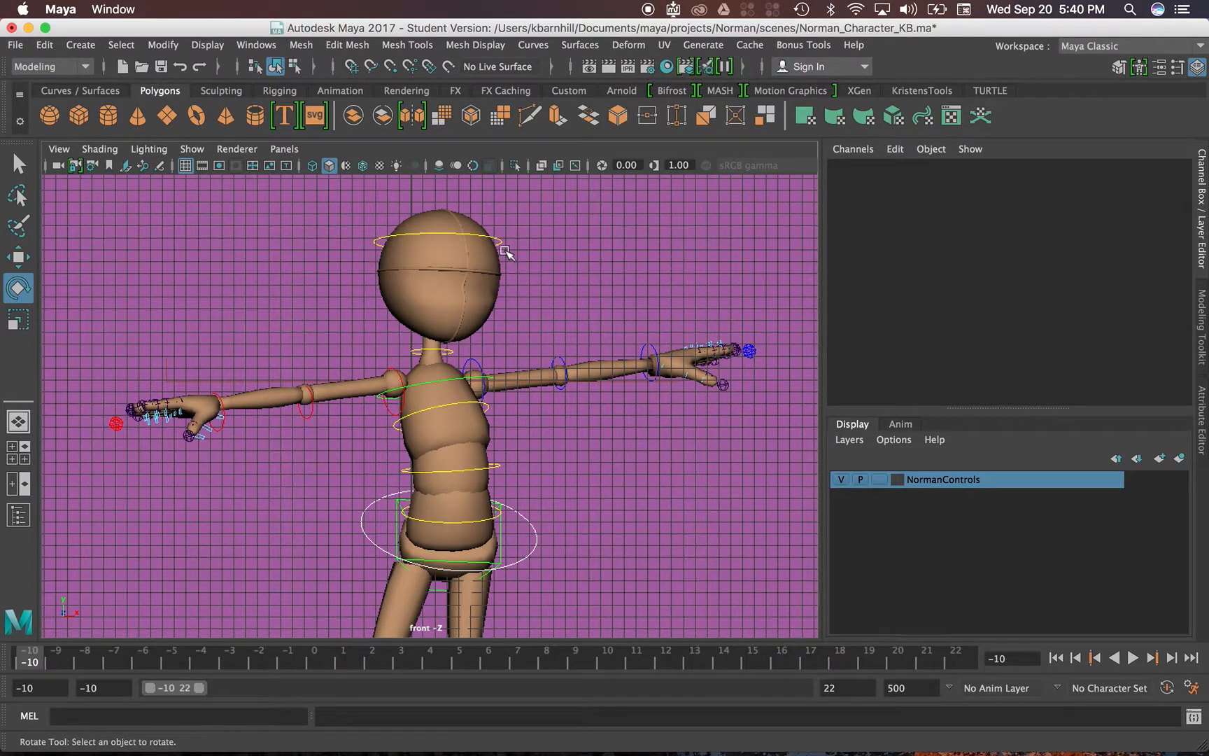
pyautogui.click(495, 243)
pyautogui.moveTo(481, 306); pyautogui.dragTo(478, 273)
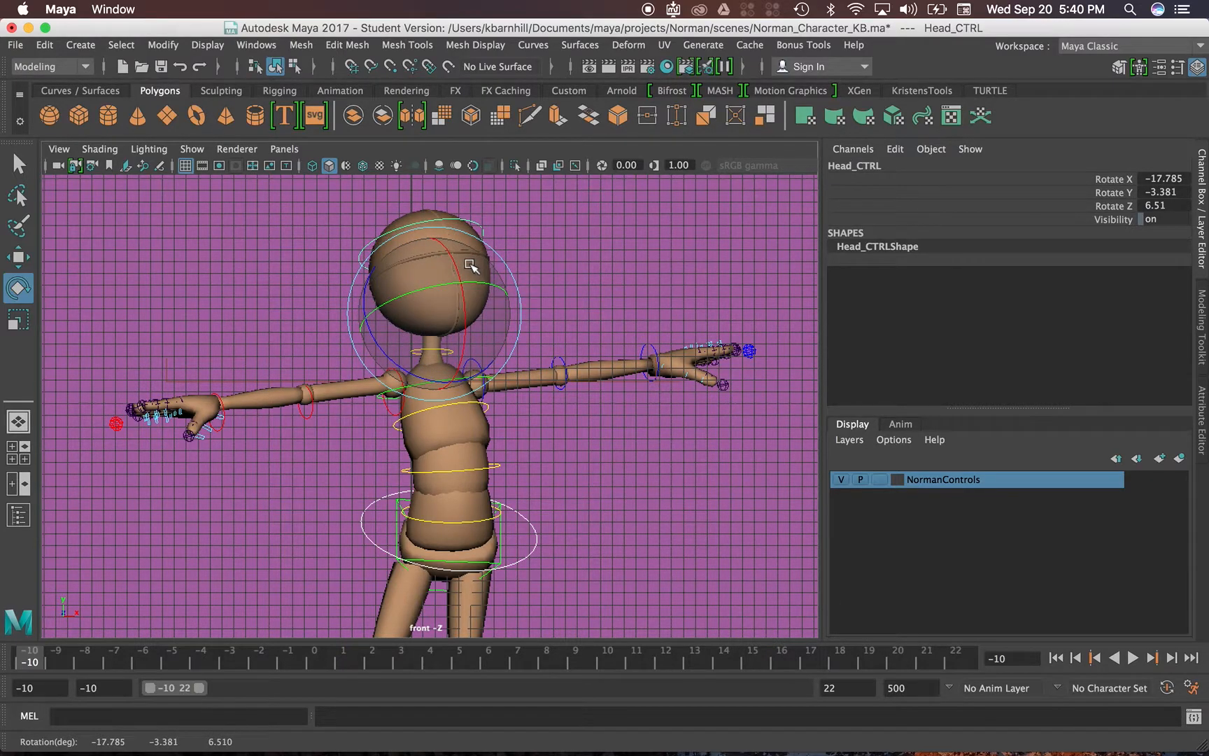
pyautogui.moveTo(421, 315); pyautogui.dragTo(502, 265)
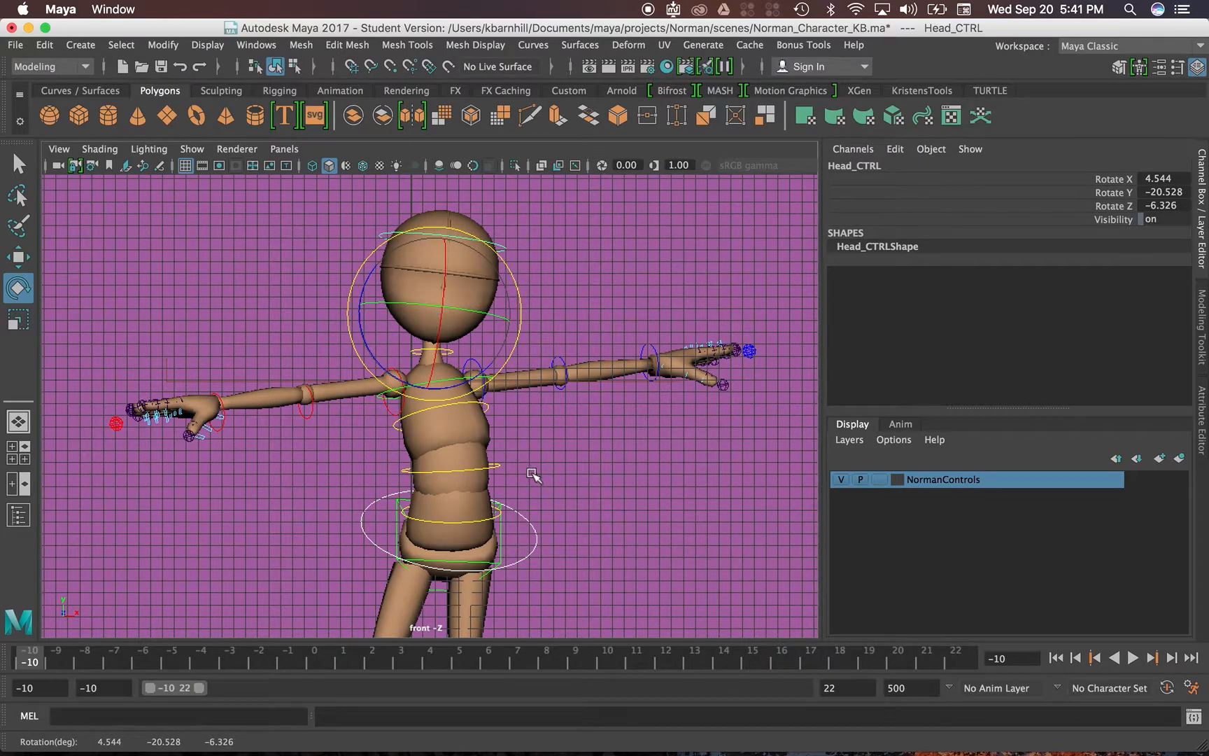
# Rotate the head control to about 4.6 degrees in X, -17.9 in Y and 3.2 in Z.
pyautogui.scroll(-5, 532, 474)
pyautogui.keyDown('alt'); pyautogui.moveTo(520, 476); pyautogui.dragTo(492, 301, button='middle'); pyautogui.keyUp('alt')
pyautogui.keyDown('alt'); pyautogui.moveTo(352, 225); pyautogui.dragTo(378, 308, button='middle'); pyautogui.keyUp('alt')
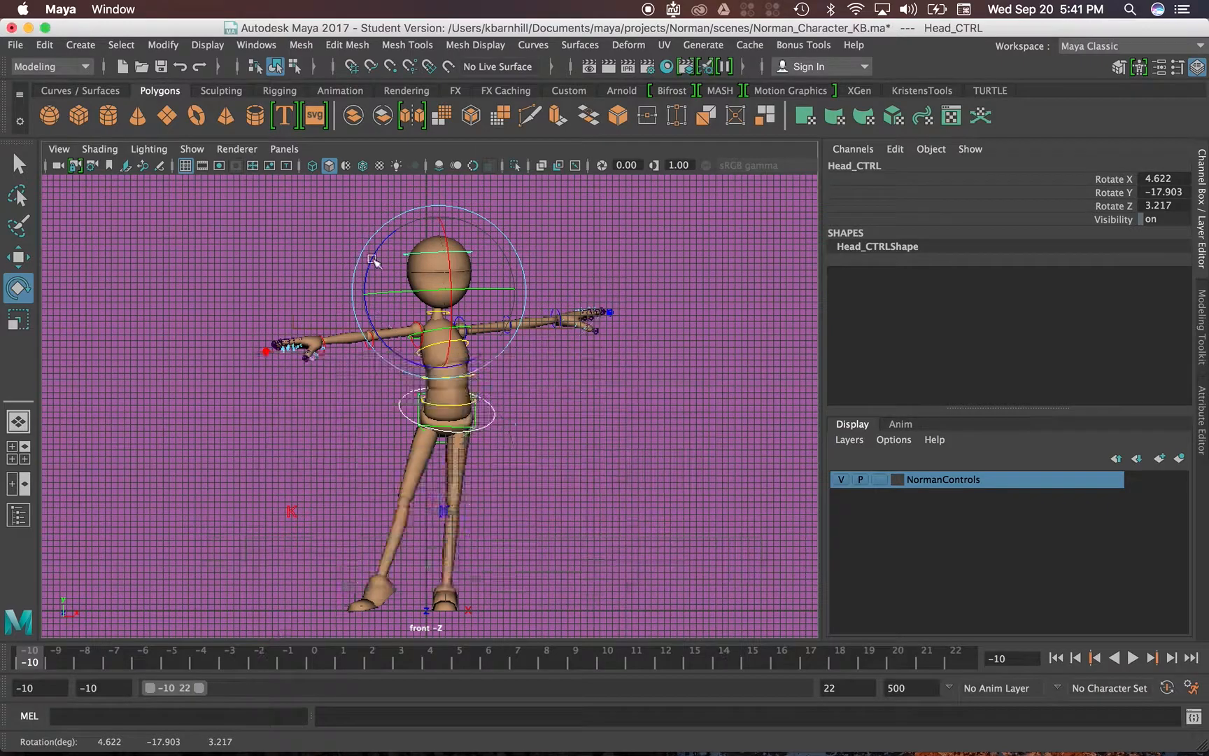
# Switch to the perspective view and turn on its grid.
pyautogui.press('space')
pyautogui.press('space')
pyautogui.moveTo(486, 348)
pyautogui.keyDown('alt'); pyautogui.mouseDown()
pyautogui.moveTo(492, 384)
pyautogui.moveTo(487, 366)
pyautogui.mouseUp(); pyautogui.keyUp('alt')
pyautogui.scroll(6, 397, 304)
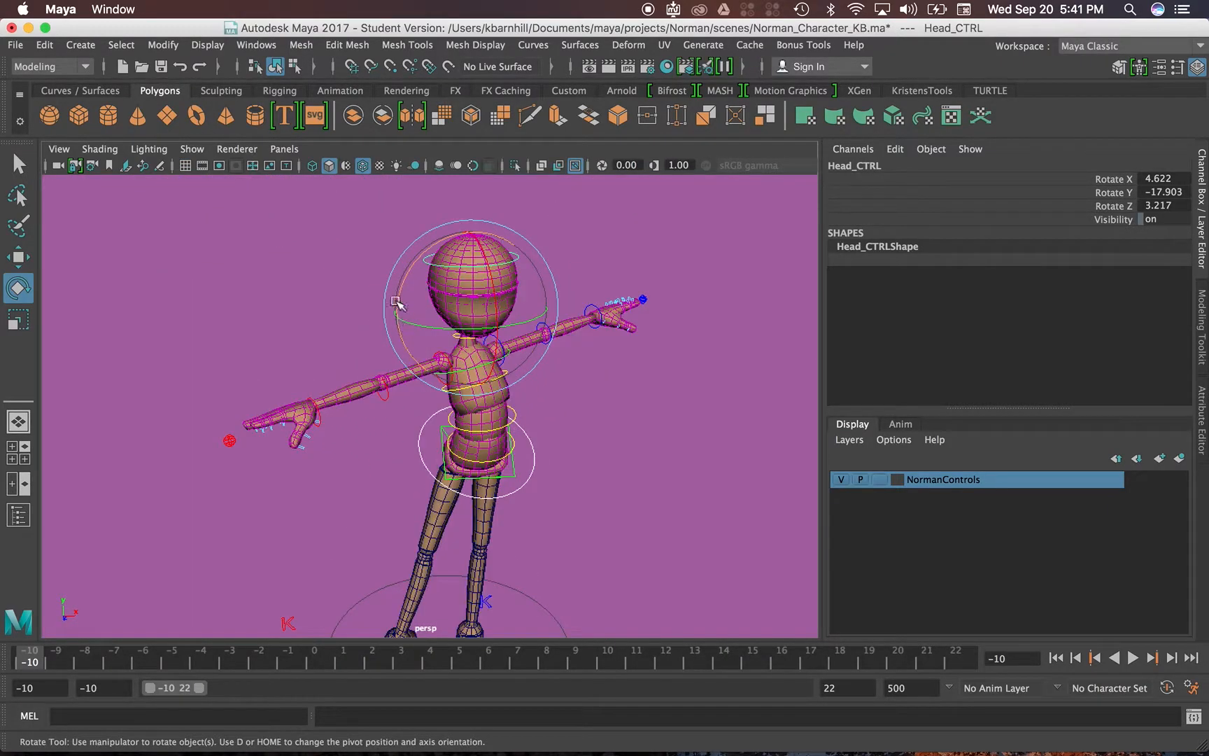
pyautogui.click(185, 165)
pyautogui.keyDown('alt'); pyautogui.moveTo(580, 504); pyautogui.dragTo(544, 401); pyautogui.keyUp('alt')
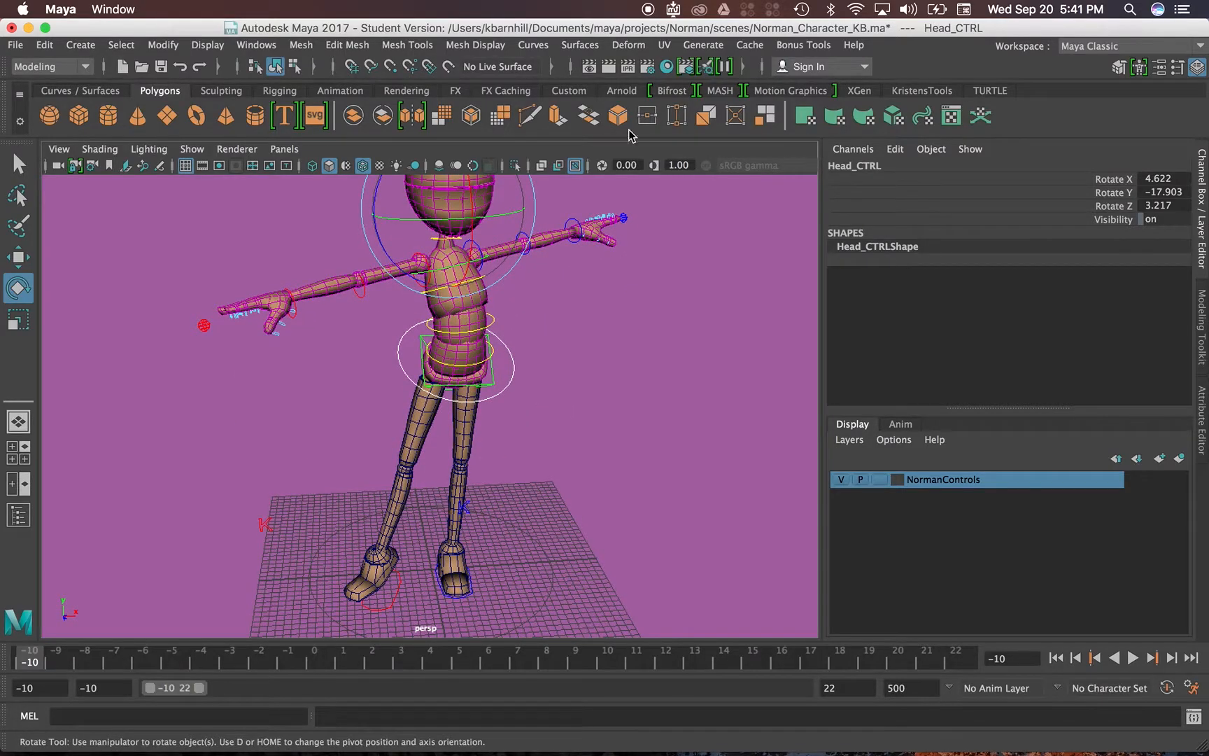
# Try the Move, Rotate and Scale tools on the master control around the feet, and undo the changes.
pyautogui.keyDown('alt'); pyautogui.moveTo(585, 303); pyautogui.dragTo(583, 478); pyautogui.keyUp('alt')
pyautogui.press('w')
pyautogui.keyDown('alt'); pyautogui.moveTo(435, 303); pyautogui.dragTo(408, 425, button='middle'); pyautogui.keyUp('alt')
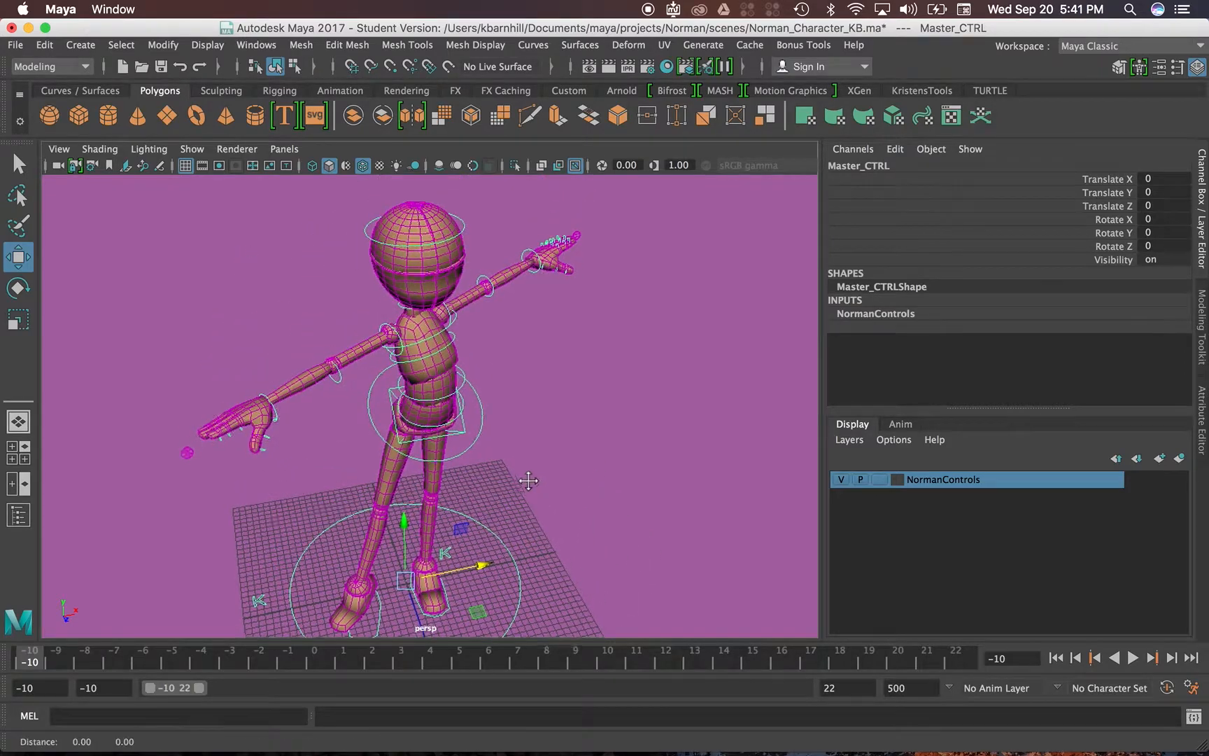
pyautogui.keyDown('alt'); pyautogui.moveTo(529, 489); pyautogui.dragTo(525, 442, button='middle'); pyautogui.keyUp('alt')
pyautogui.scroll(-3, 495, 511)
pyautogui.keyDown('alt'); pyautogui.moveTo(495, 512); pyautogui.dragTo(334, 547); pyautogui.keyUp('alt')
pyautogui.press('e')
pyautogui.press('r')
pyautogui.press('z')
pyautogui.press('z')
pyautogui.press('z')
pyautogui.press('z')
pyautogui.press('z')
pyautogui.press('z')
pyautogui.press('z')
pyautogui.keyDown('alt'); pyautogui.moveTo(444, 557); pyautogui.dragTo(468, 462); pyautogui.keyUp('alt')
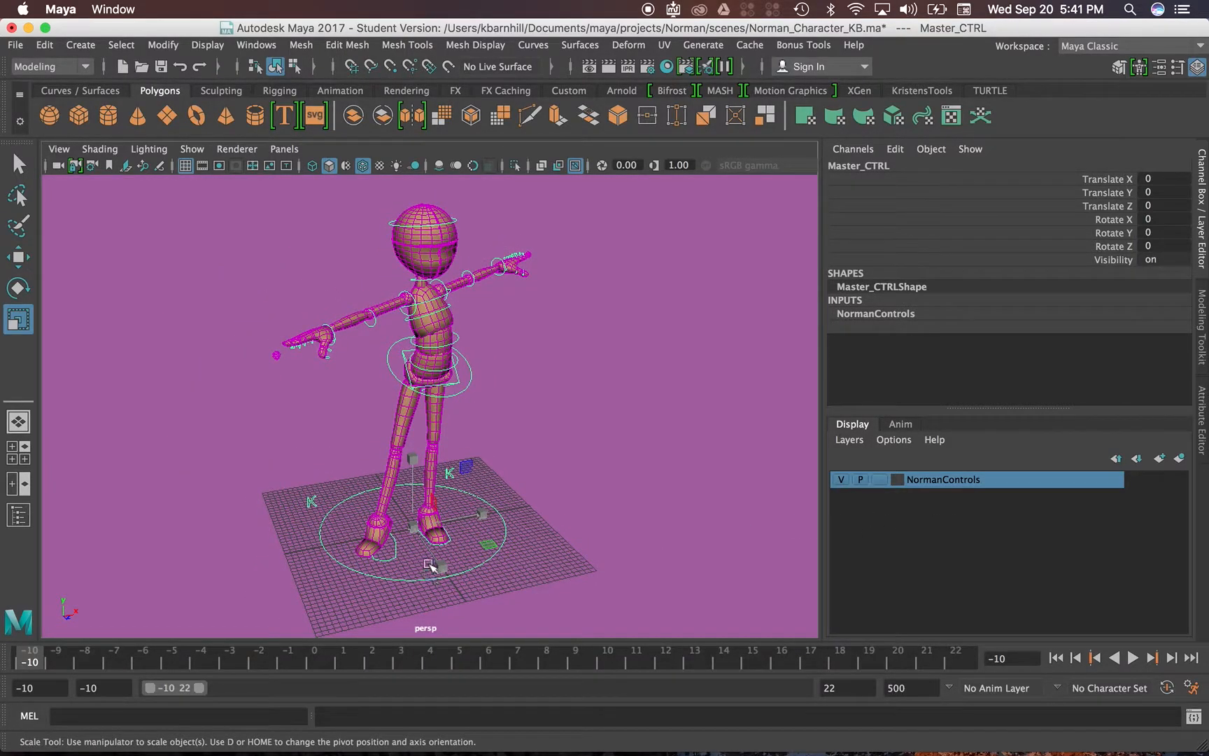
# Try moving the whole rig about 39.1 units along X with the master control, and undo the move.
pyautogui.press('w')
pyautogui.moveTo(487, 509); pyautogui.dragTo(790, 430)
pyautogui.hotkey('ctrl', 'z')
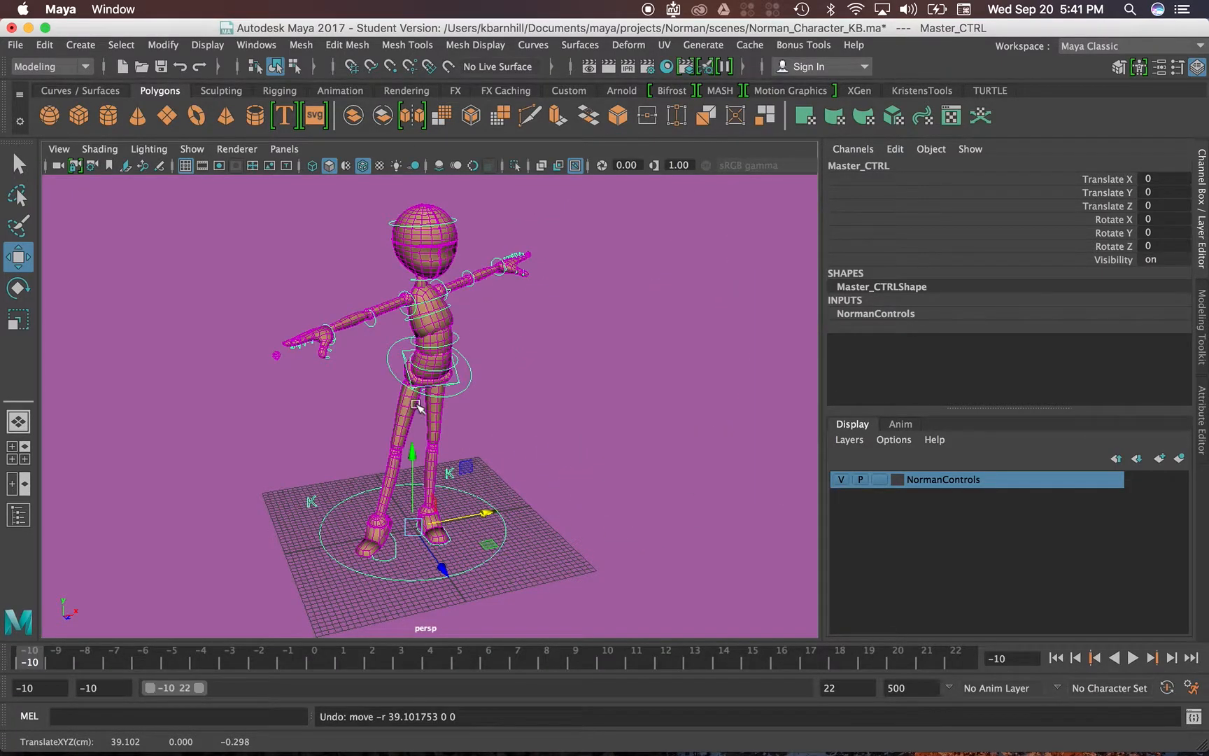
# Try moving the root control at the hips about -19.5 units along X, and undo the move.
pyautogui.click(468, 367)
pyautogui.moveTo(467, 366); pyautogui.dragTo(229, 558)
pyautogui.hotkey('ctrl', 'z')
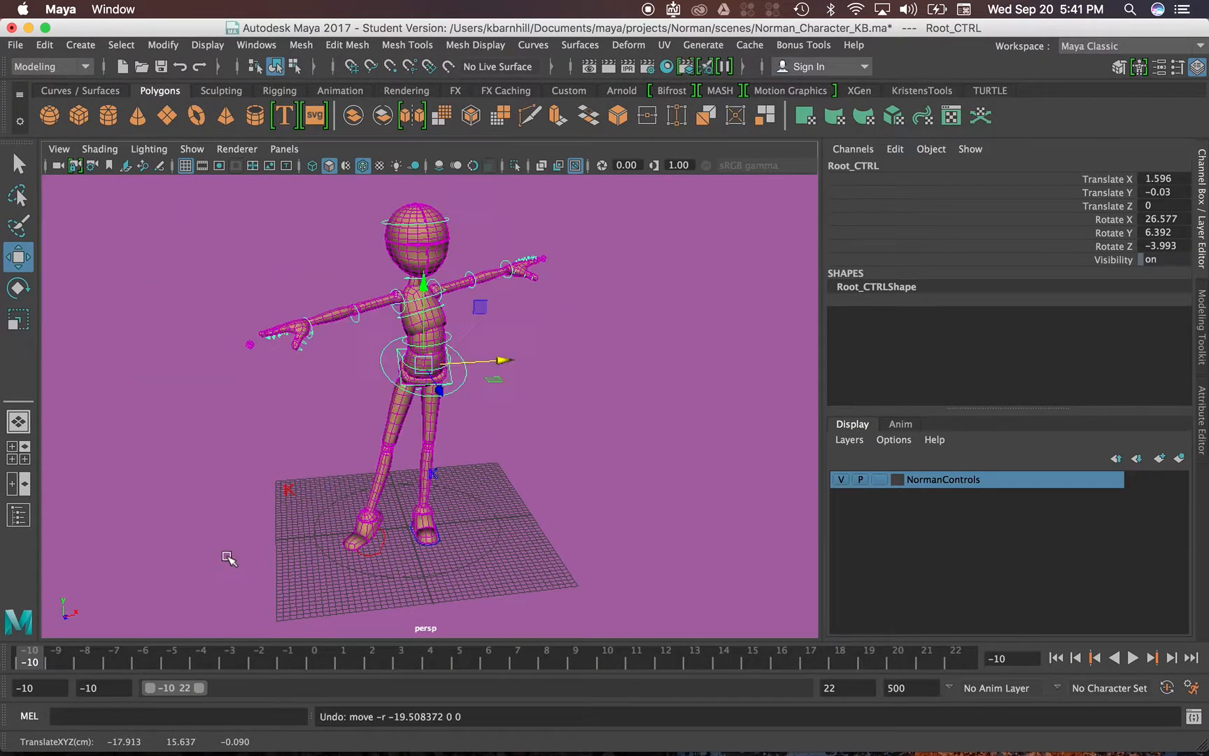
# Rotate the left shoulder control to lower the left arm.
pyautogui.keyDown('alt'); pyautogui.moveTo(353, 385); pyautogui.dragTo(348, 405, button='middle'); pyautogui.keyUp('alt')
pyautogui.scroll(-6, 451, 399)
pyautogui.scroll(10, 451, 399)
pyautogui.keyDown('alt'); pyautogui.moveTo(456, 227); pyautogui.dragTo(426, 301, button='middle'); pyautogui.keyUp('alt')
pyautogui.click(409, 308)
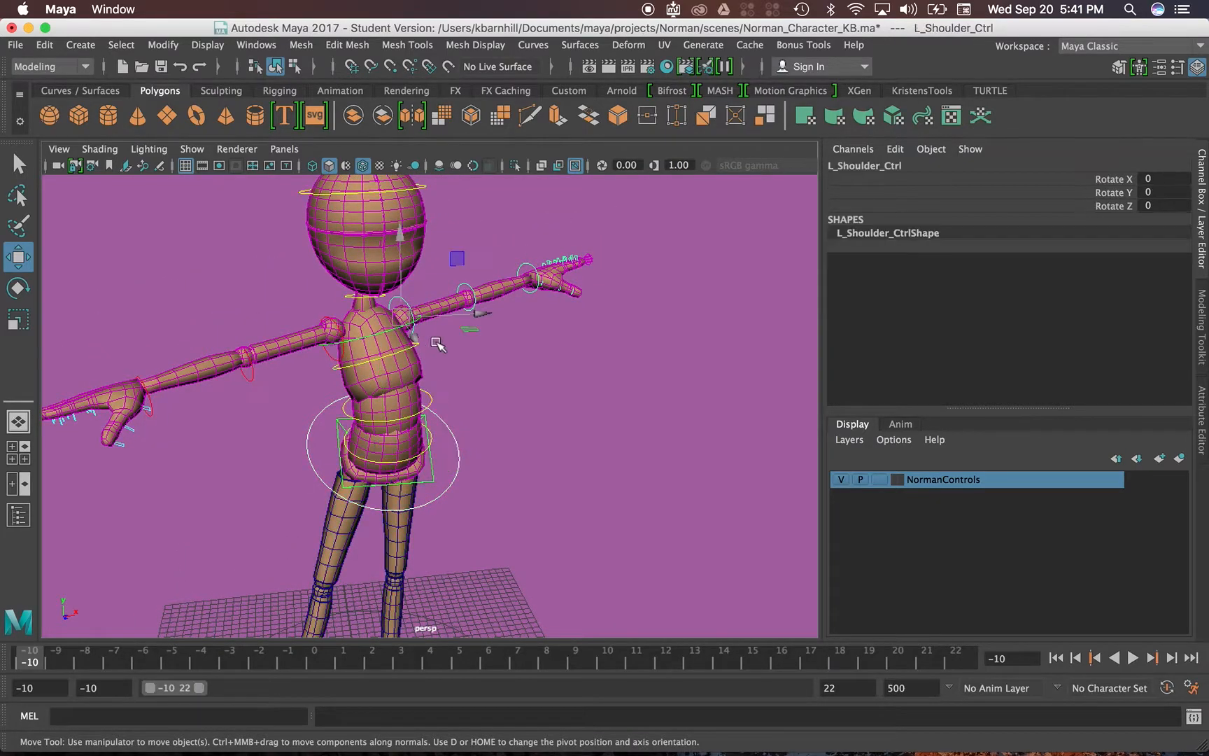
pyautogui.keyDown('alt'); pyautogui.moveTo(409, 308); pyautogui.dragTo(453, 353); pyautogui.keyUp('alt')
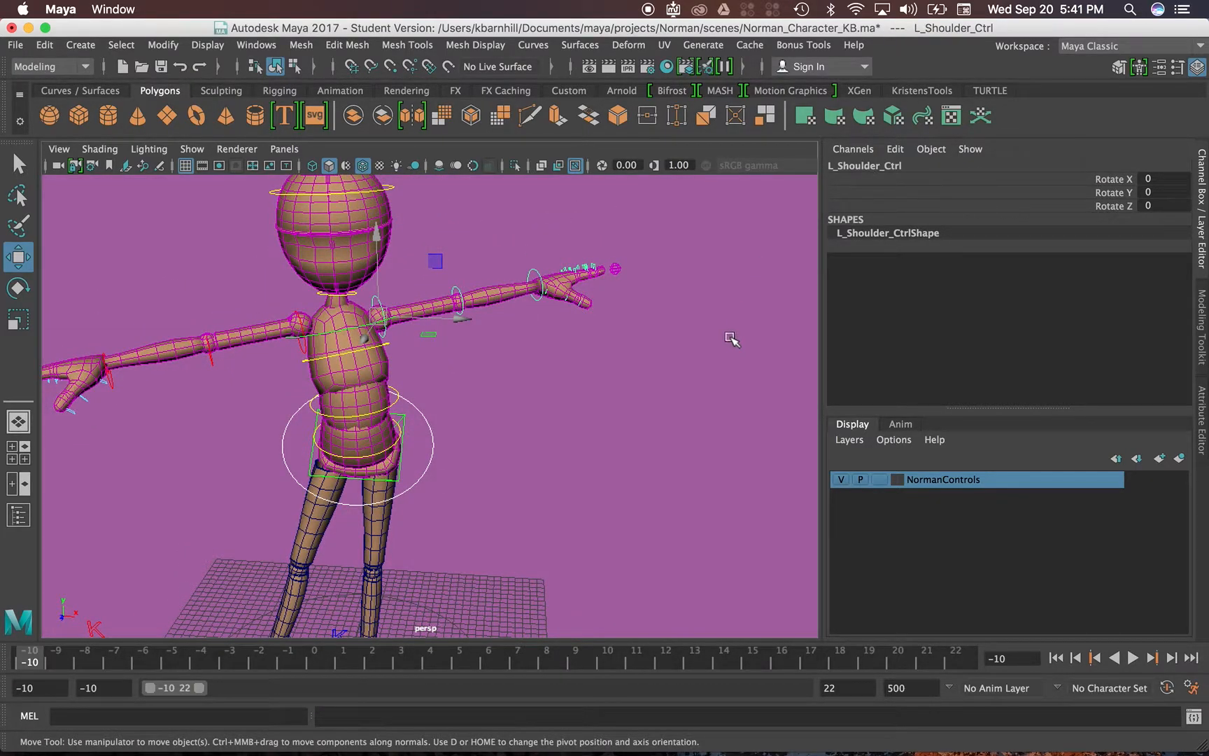
pyautogui.press('e')
pyautogui.keyDown('alt'); pyautogui.moveTo(465, 293); pyautogui.dragTo(422, 353); pyautogui.keyUp('alt')
pyautogui.scroll(5, 422, 353)
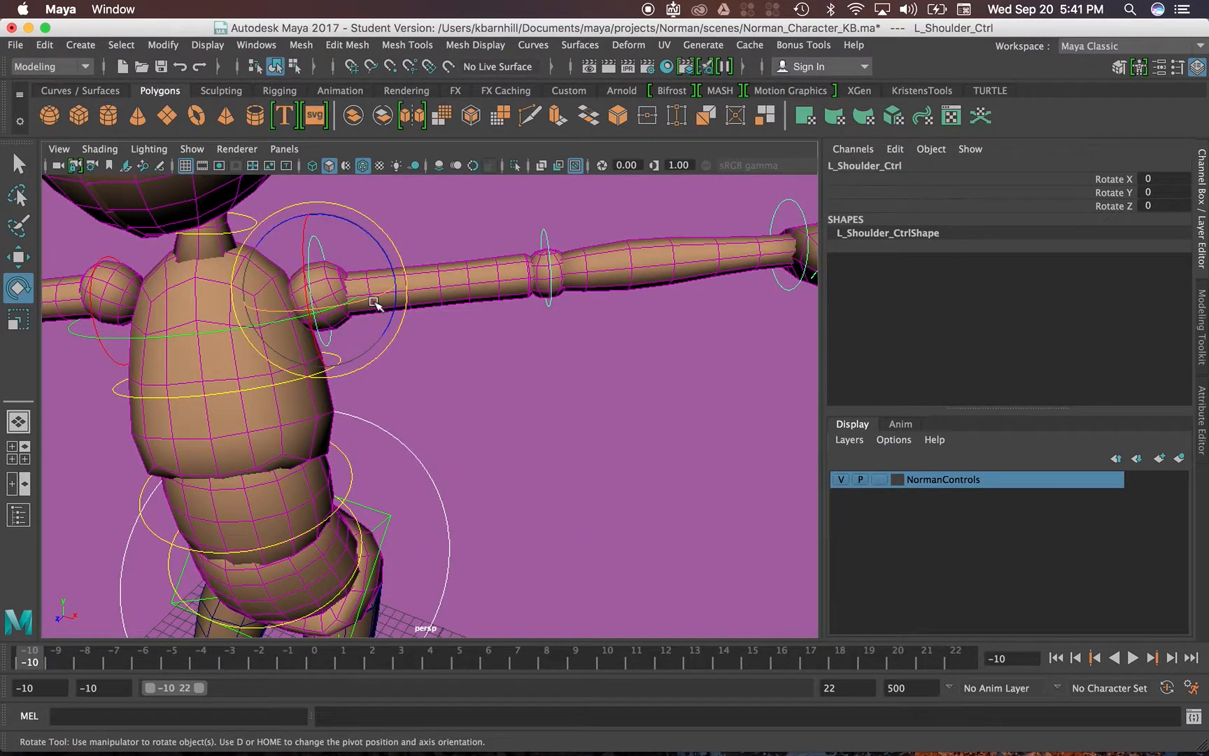
pyautogui.click(365, 360)
pyautogui.moveTo(380, 251); pyautogui.dragTo(398, 282)
# Rotate the left elbow and wrist controls to bend the forearm and hand downward.
pyautogui.moveTo(517, 318); pyautogui.dragTo(549, 397)
pyautogui.click(738, 462)
pyautogui.moveTo(757, 503); pyautogui.dragTo(754, 575)
# Rotate the base controls of the left hand's four fingers together to about -34.6 degrees in Z, and clear the selection.
pyautogui.keyDown('alt'); pyautogui.moveTo(757, 585); pyautogui.dragTo(578, 418, button='middle'); pyautogui.keyUp('alt')
pyautogui.keyDown('alt'); pyautogui.moveTo(481, 420); pyautogui.dragTo(488, 420, button='middle'); pyautogui.keyUp('alt')
pyautogui.moveTo(489, 420)
pyautogui.keyDown('alt'); pyautogui.mouseDown()
pyautogui.moveTo(525, 439)
pyautogui.moveTo(358, 439)
pyautogui.moveTo(527, 454)
pyautogui.moveTo(505, 439)
pyautogui.mouseUp(); pyautogui.keyUp('alt')
pyautogui.scroll(5, 520, 441)
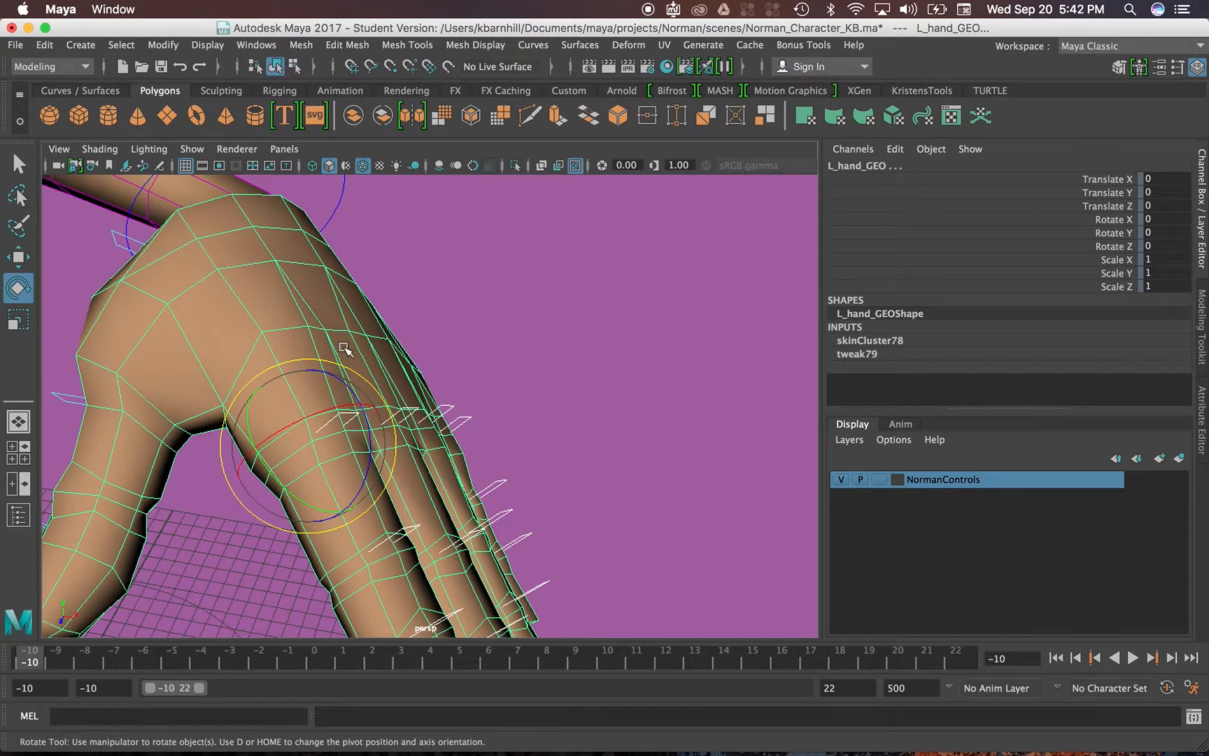
pyautogui.click(371, 418)
pyautogui.moveTo(373, 422); pyautogui.dragTo(402, 445)
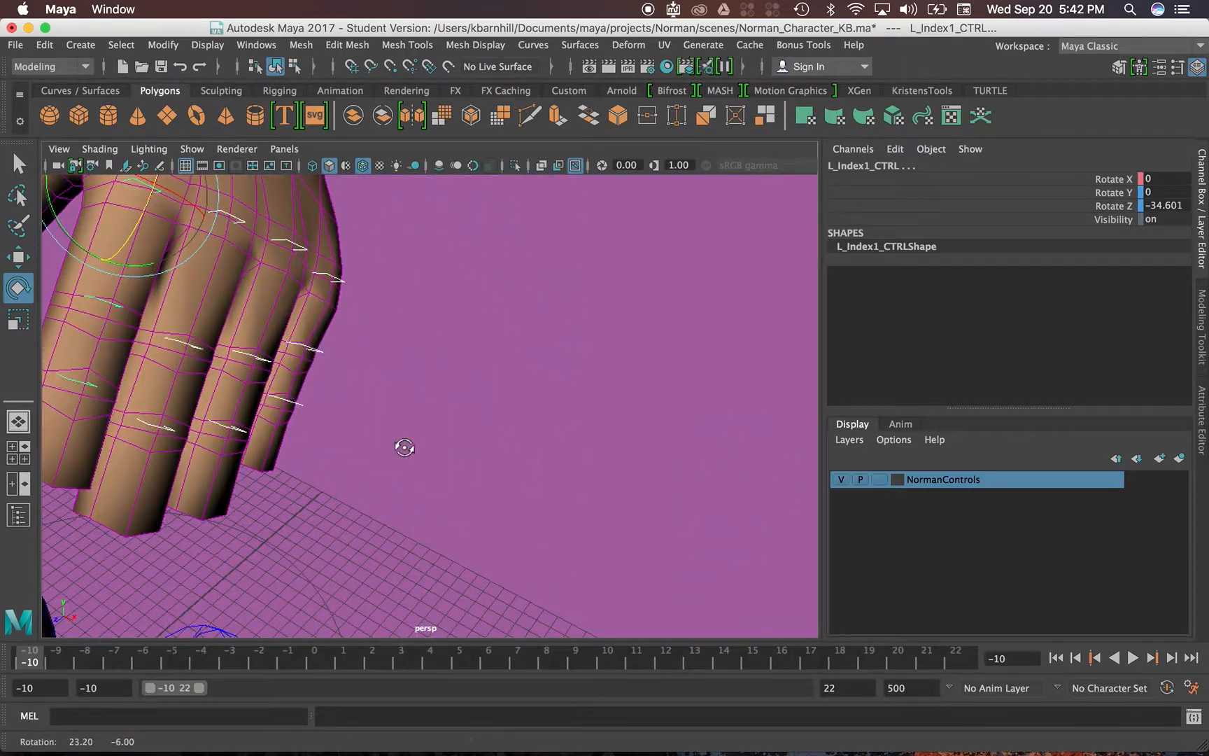
pyautogui.click(111, 324)
pyautogui.keyDown('alt'); pyautogui.moveTo(111, 324); pyautogui.dragTo(240, 347); pyautogui.keyUp('alt')
pyautogui.click(235, 418)
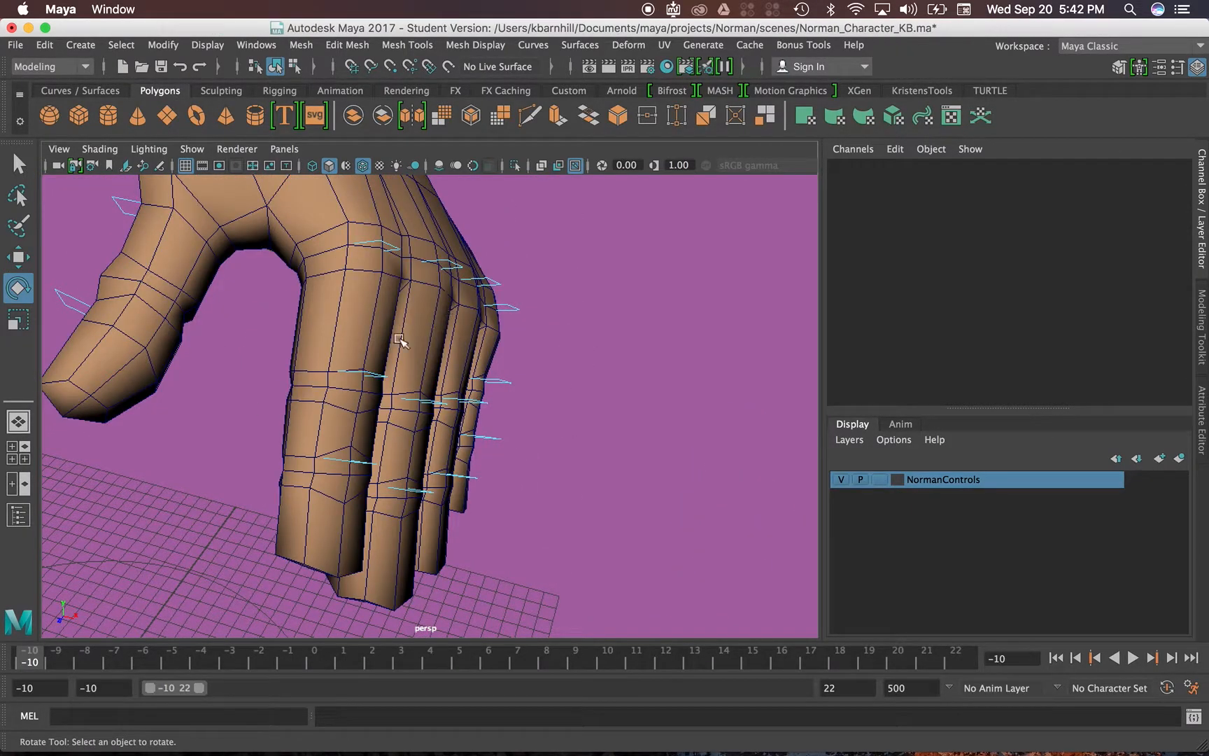
# Rotate the left index finger's second joint control to about -48.2 degrees in Z.
pyautogui.click(376, 371)
pyautogui.moveTo(383, 350); pyautogui.dragTo(394, 403)
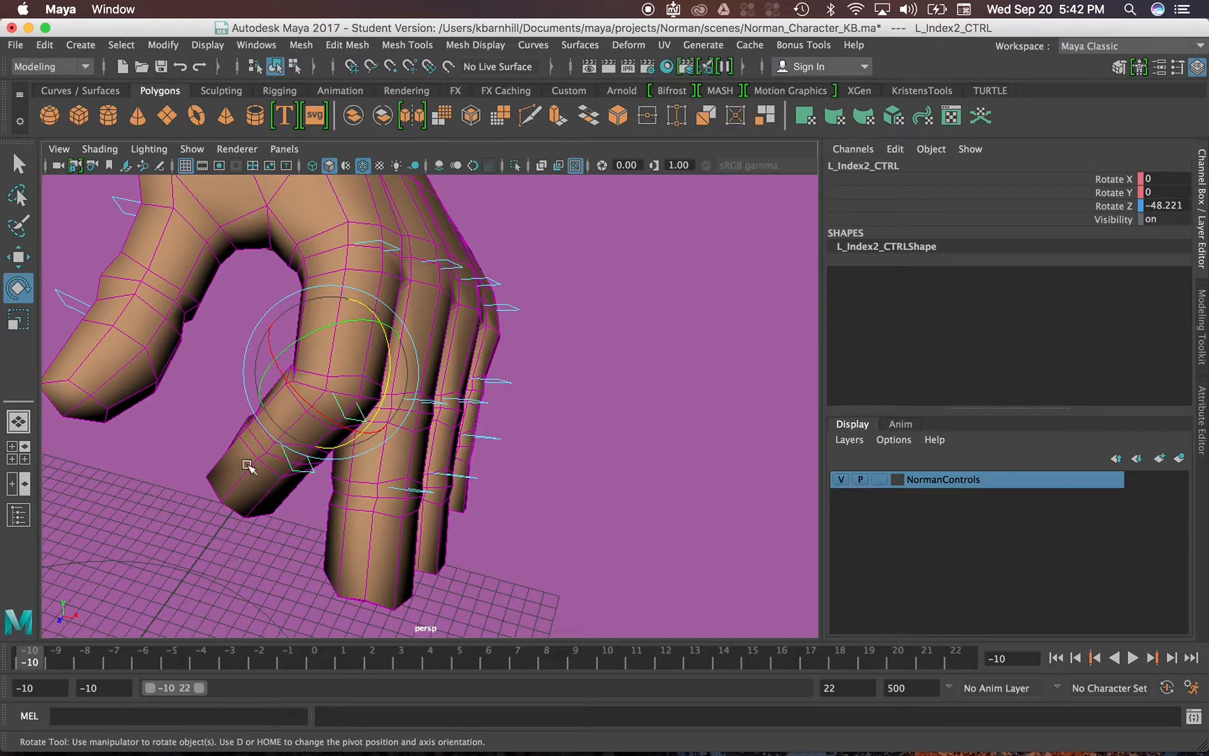
pyautogui.click(296, 466)
pyautogui.click(299, 473)
pyautogui.keyDown('alt'); pyautogui.moveTo(299, 514); pyautogui.dragTo(324, 538); pyautogui.keyUp('alt')
# Select the left hand control and set Index, Middle, Ring and Pinky Bend together to 10.
pyautogui.scroll(-10, 350, 412)
pyautogui.click(490, 527)
pyautogui.moveTo(507, 399); pyautogui.dragTo(550, 504)
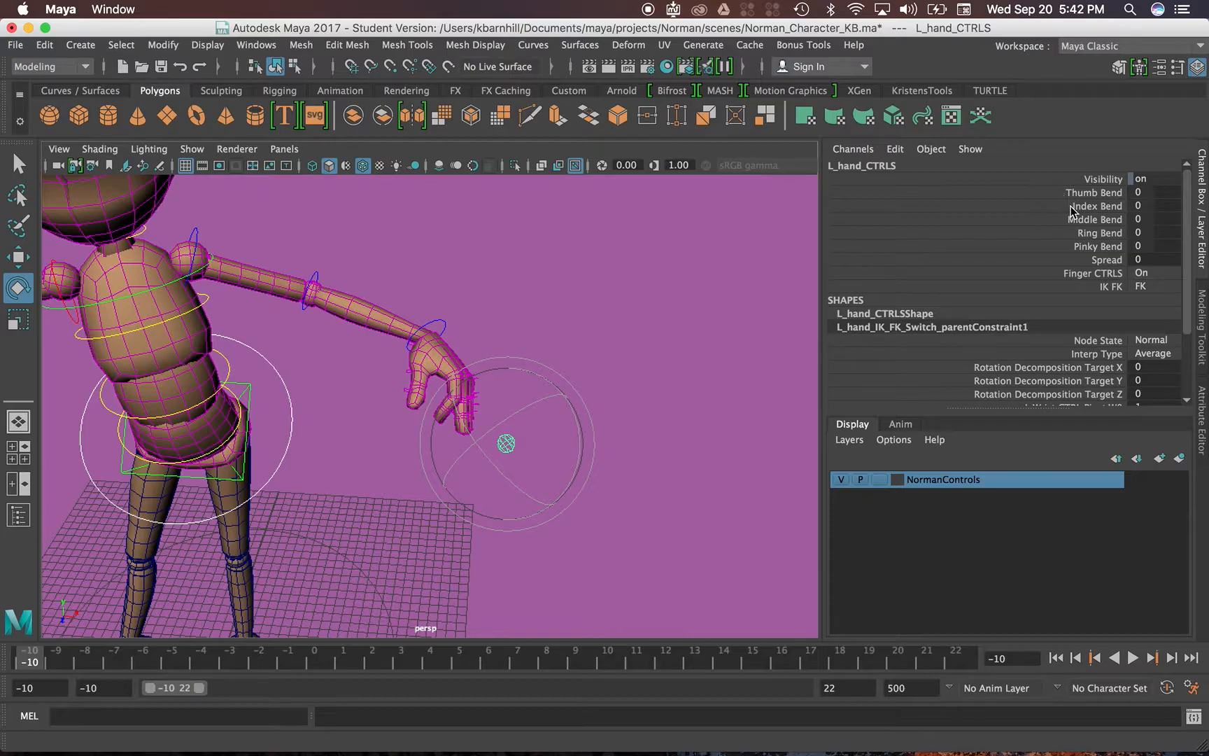
pyautogui.moveTo(1074, 210); pyautogui.dragTo(1080, 243)
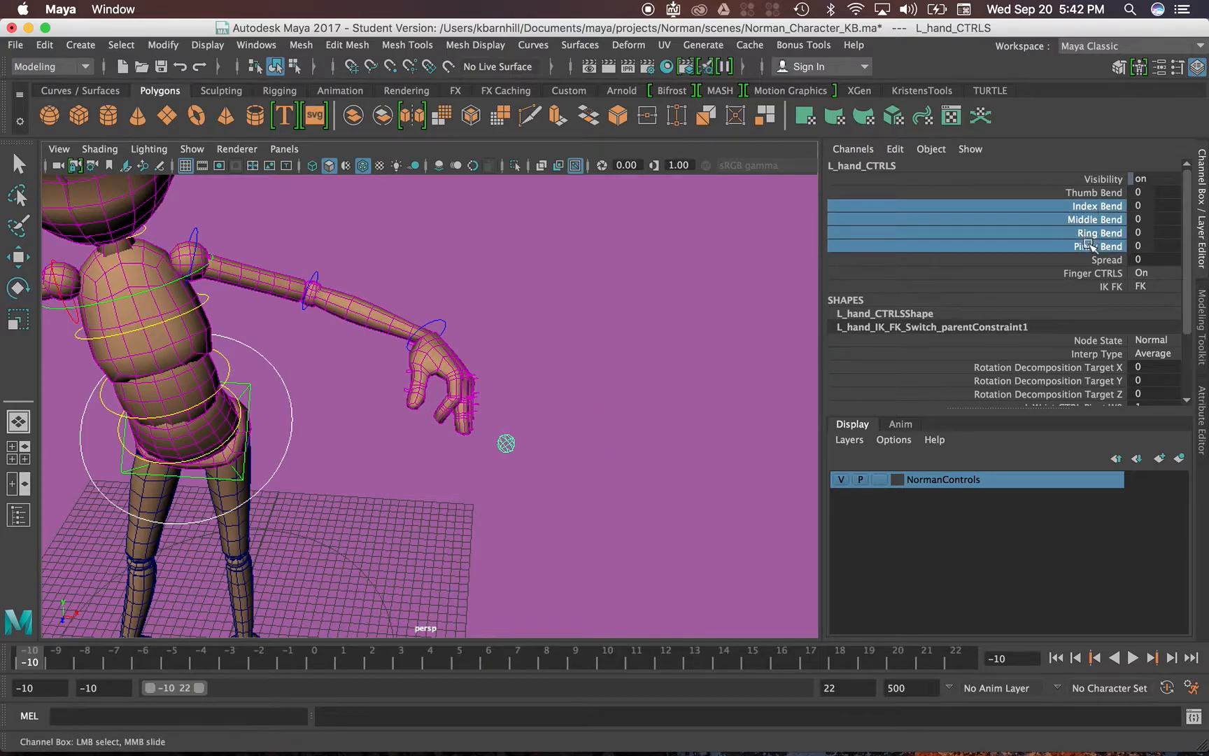
pyautogui.moveTo(493, 372); pyautogui.dragTo(575, 405, button='middle')
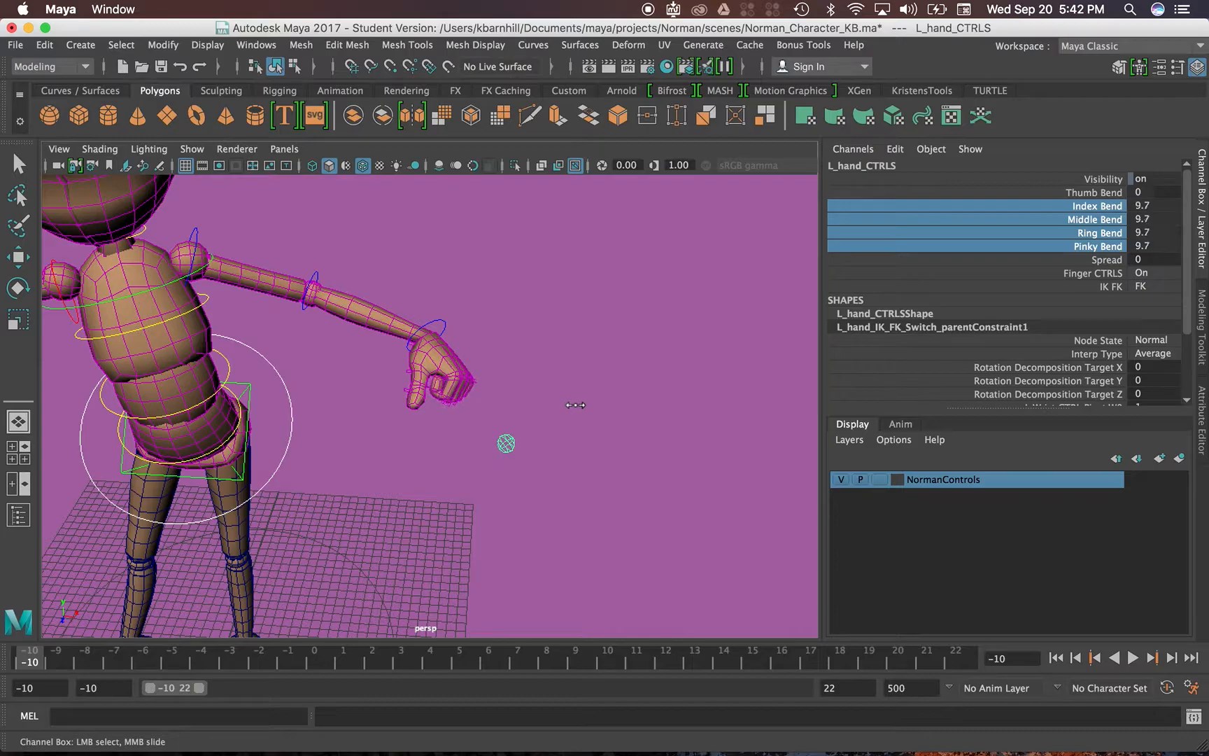
# Rotate the left index finger's base control to about -17.9 degrees in Z, and clear the selection.
pyautogui.scroll(10, 429, 434)
pyautogui.keyDown('alt'); pyautogui.moveTo(585, 272); pyautogui.dragTo(577, 318, button='middle'); pyautogui.keyUp('alt')
pyautogui.keyDown('alt'); pyautogui.moveTo(483, 388); pyautogui.dragTo(507, 407); pyautogui.keyUp('alt')
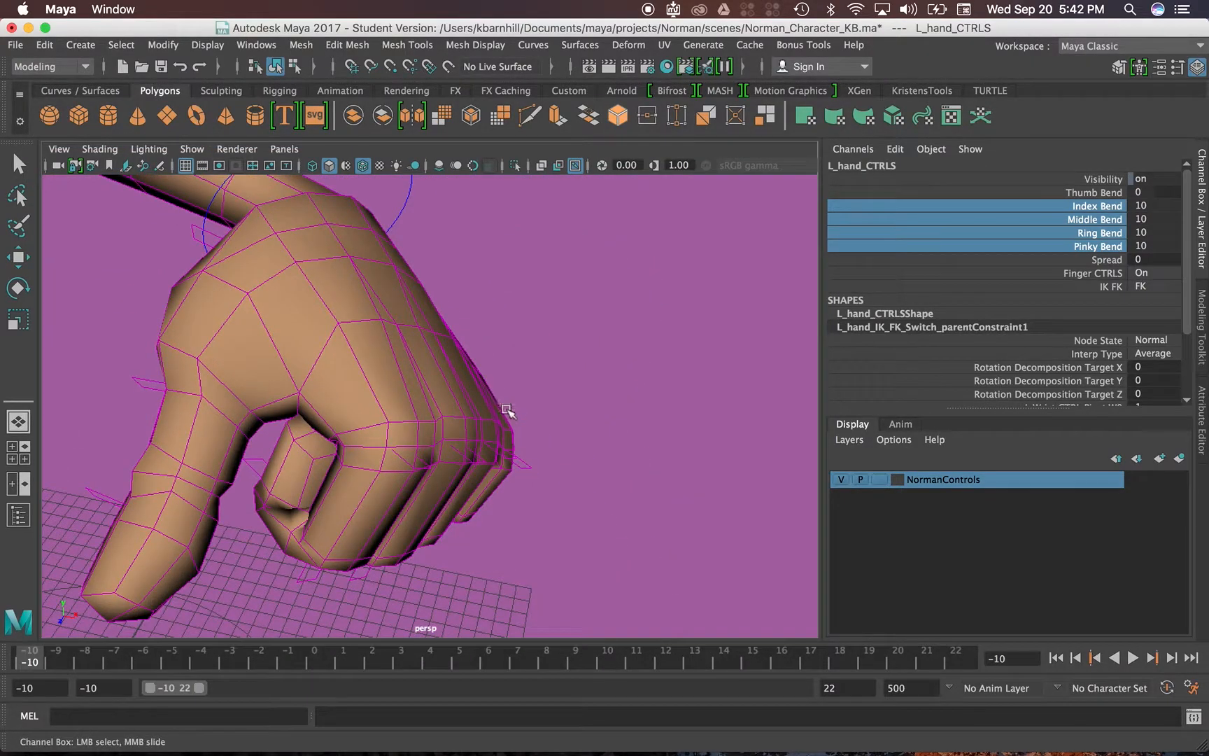
pyautogui.click(407, 466)
pyautogui.press('e')
pyautogui.moveTo(437, 455); pyautogui.dragTo(430, 547)
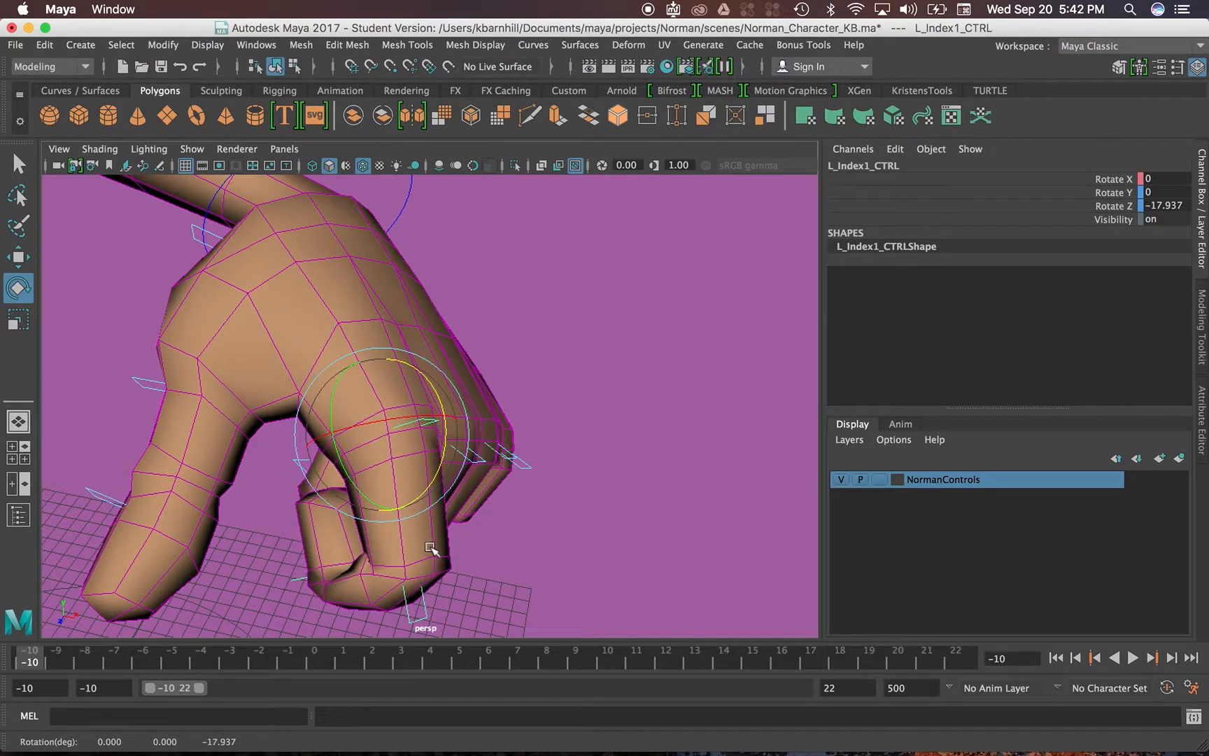
pyautogui.click(719, 292)
# Rotate the left wrist control to about -37.6 degrees in X, -11.7 in Y and 42.0 in Z.
pyautogui.scroll(-5, 513, 378)
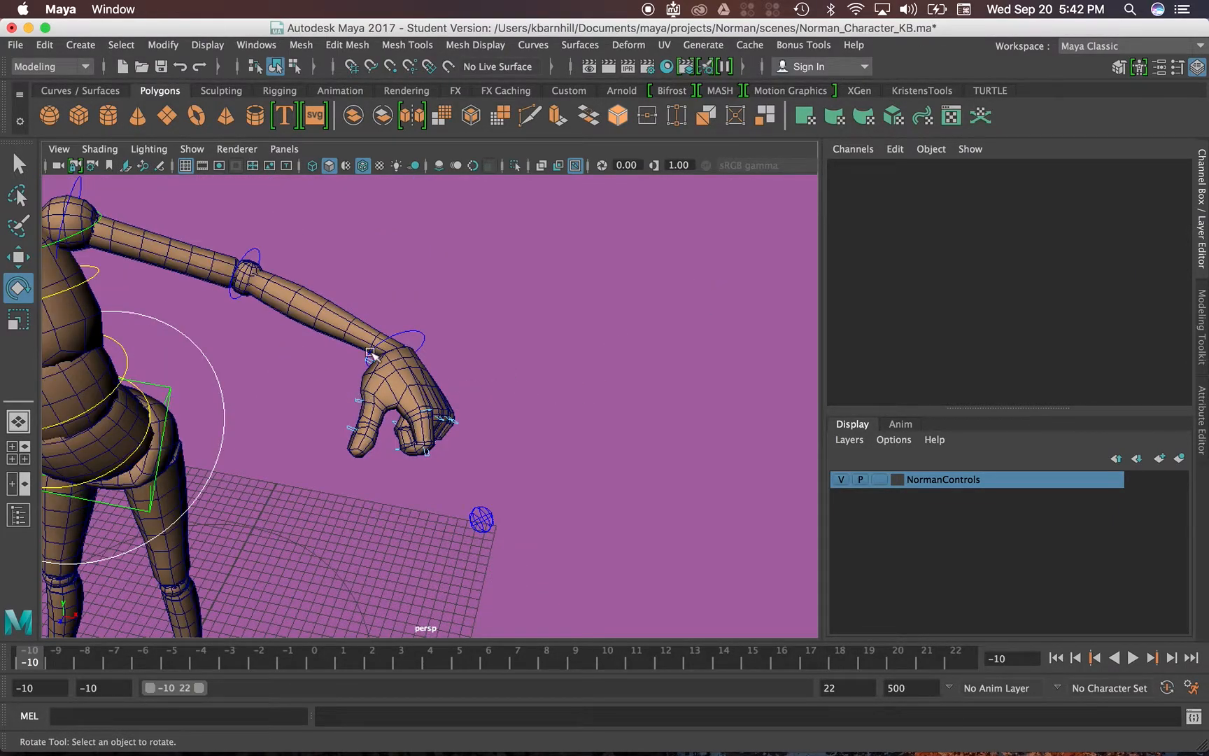
pyautogui.keyDown('alt'); pyautogui.moveTo(320, 353); pyautogui.dragTo(364, 361, button='middle'); pyautogui.keyUp('alt')
pyautogui.moveTo(464, 363); pyautogui.dragTo(331, 364)
pyautogui.keyDown('alt'); pyautogui.moveTo(202, 397); pyautogui.dragTo(428, 378, button='middle'); pyautogui.keyUp('alt')
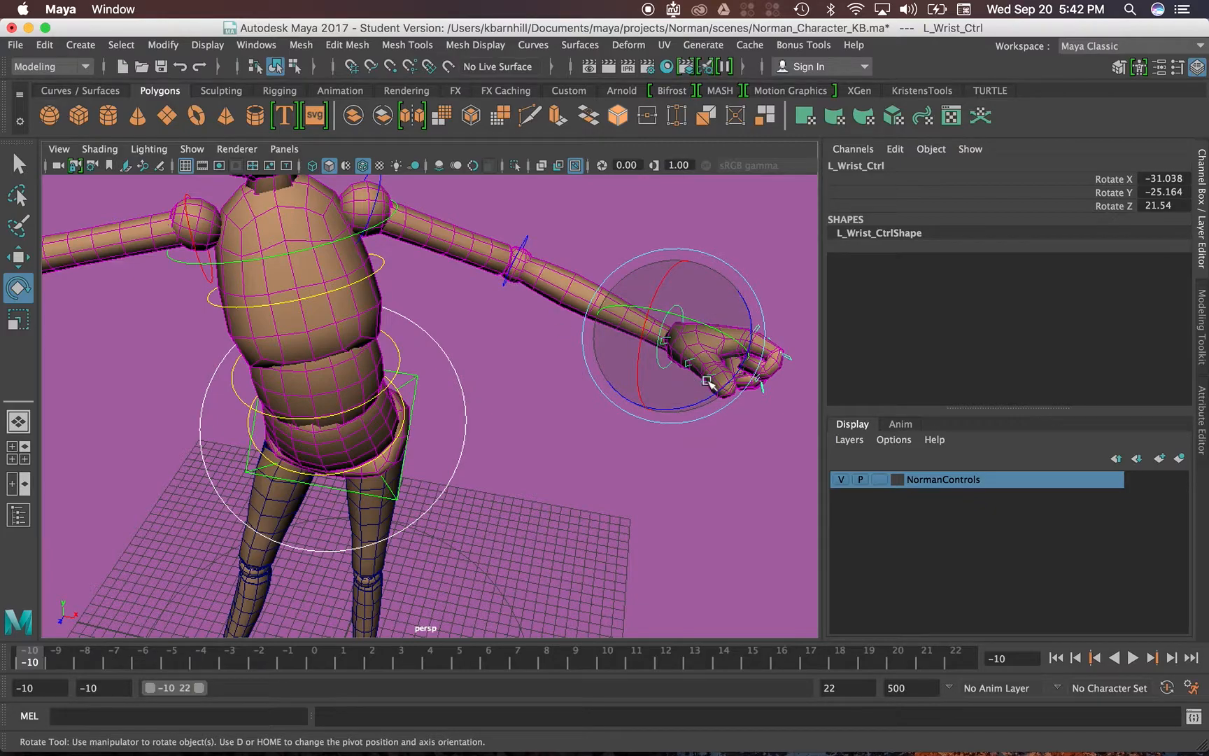
pyautogui.keyDown('alt'); pyautogui.moveTo(691, 326); pyautogui.dragTo(613, 373, button='middle'); pyautogui.keyUp('alt')
pyautogui.moveTo(655, 361); pyautogui.dragTo(643, 334)
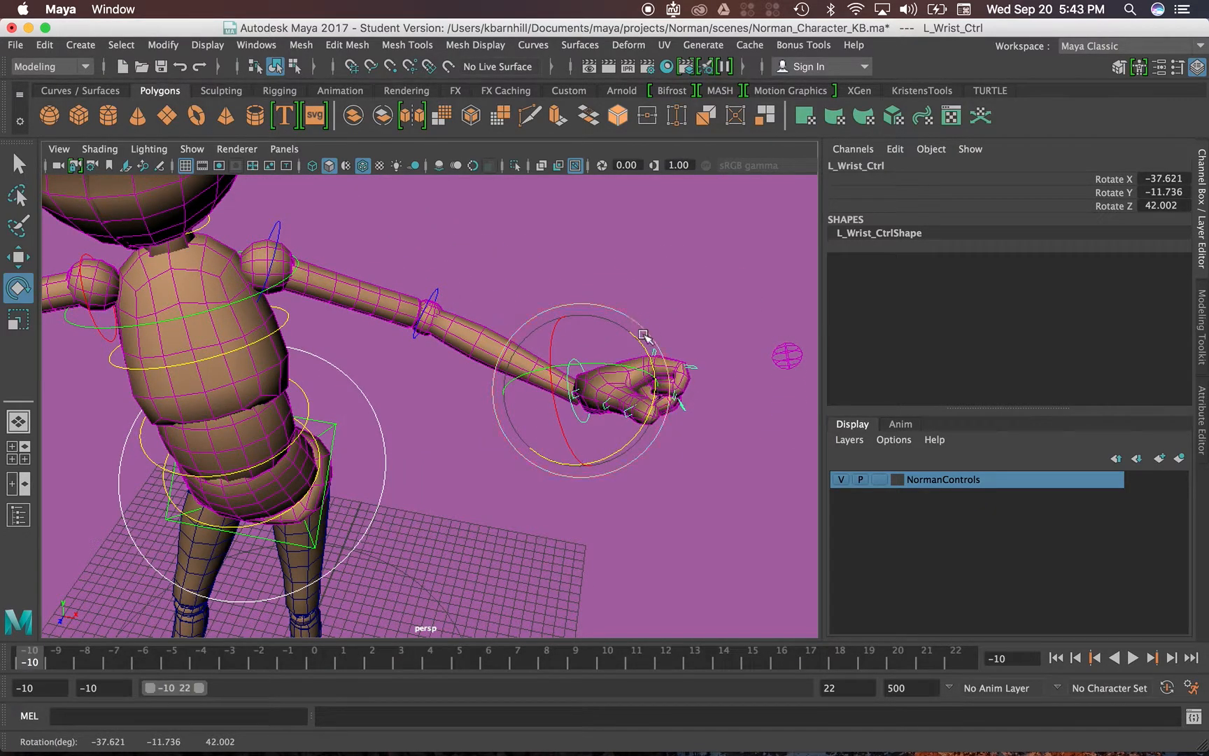
# On the left hand control, set Index, Middle, Ring and Pinky Bend together to -3.6.
pyautogui.click(786, 356)
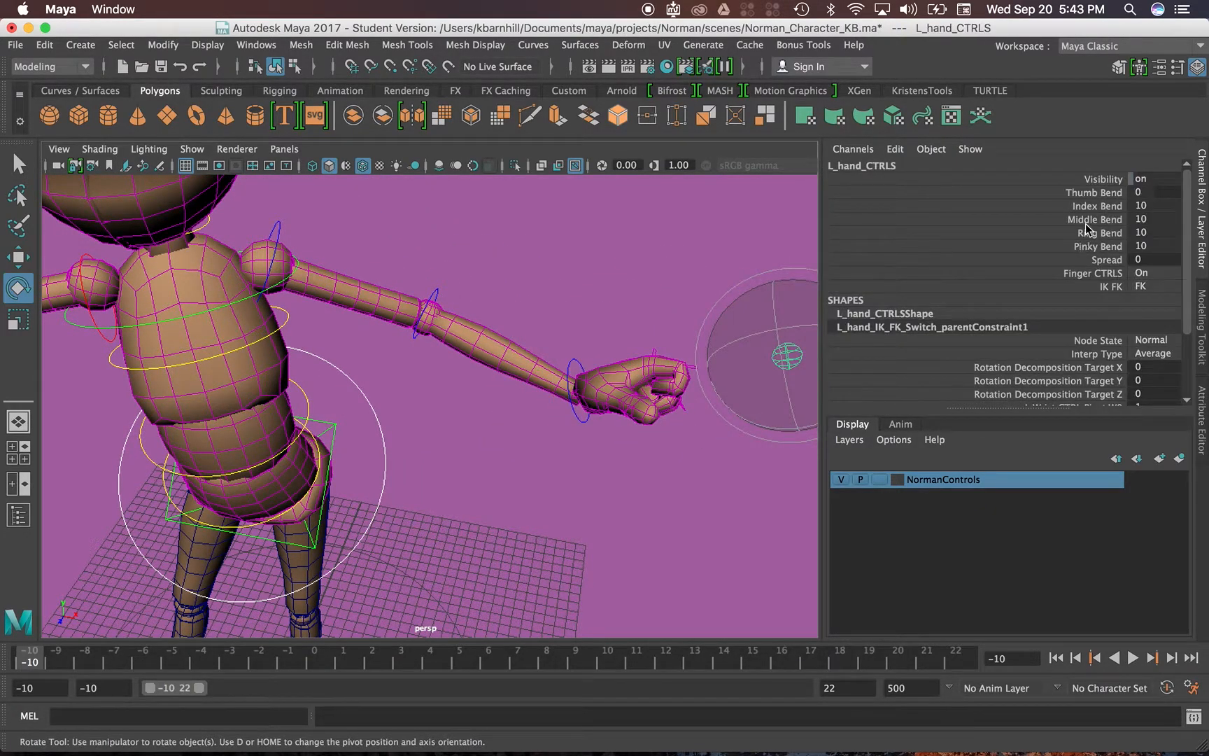
pyautogui.moveTo(1097, 207); pyautogui.dragTo(1095, 260)
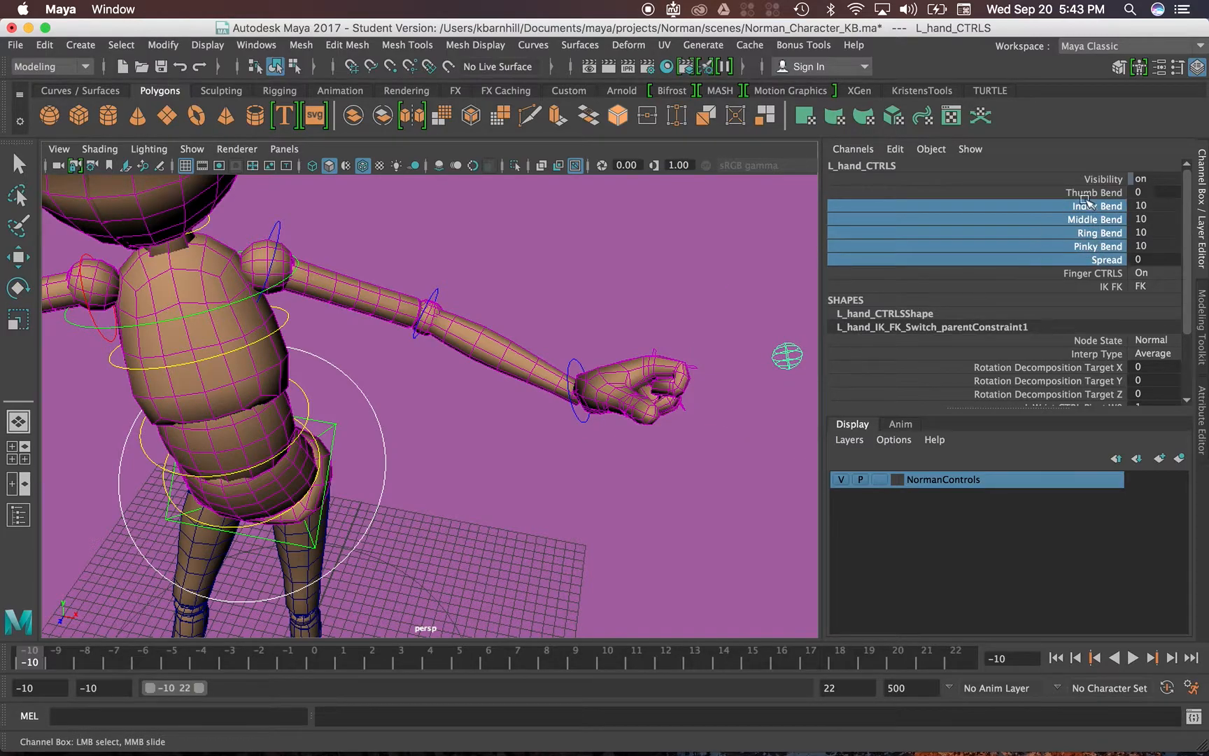
pyautogui.moveTo(1082, 210); pyautogui.dragTo(1089, 247)
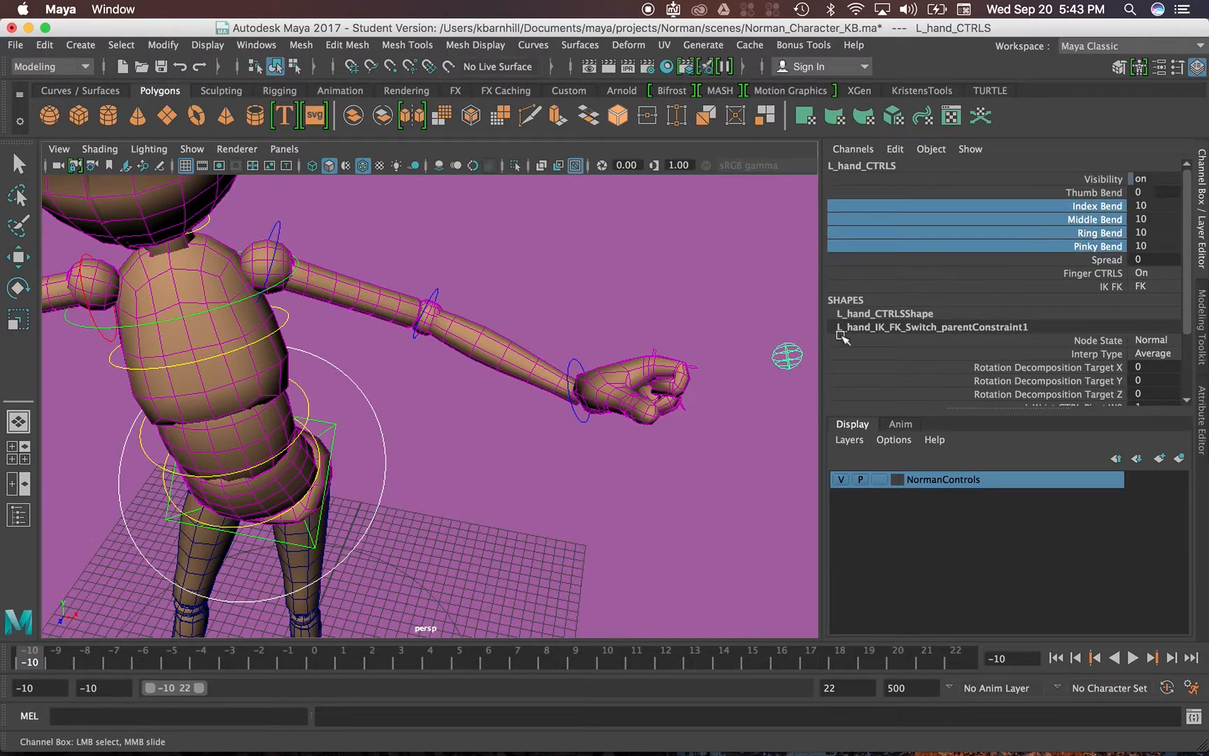
pyautogui.moveTo(800, 374); pyautogui.dragTo(584, 443, button='middle')
# Stagger the left fingers by setting Ring Bend to -7.1 and both Index and Middle Bend to -10.
pyautogui.keyDown('alt'); pyautogui.moveTo(696, 397); pyautogui.dragTo(630, 364); pyautogui.keyUp('alt')
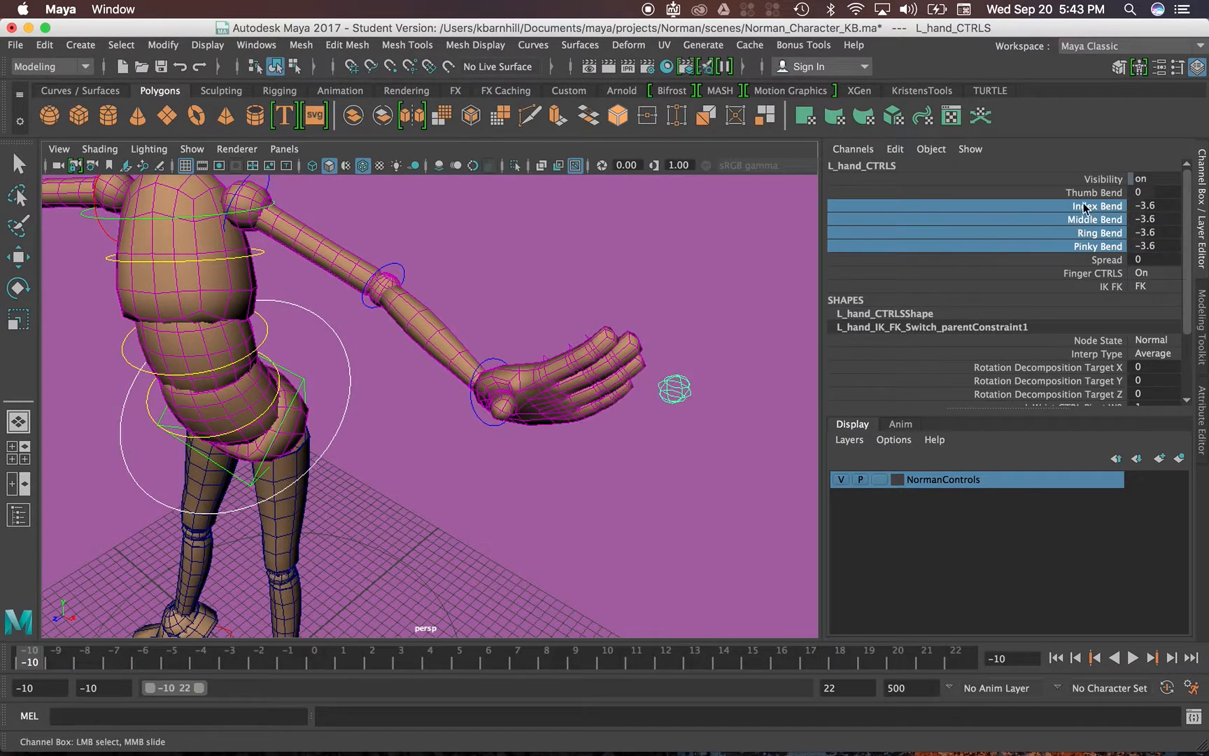
pyautogui.moveTo(1085, 208); pyautogui.dragTo(1085, 226)
pyautogui.moveTo(469, 401); pyautogui.dragTo(440, 364, button='middle')
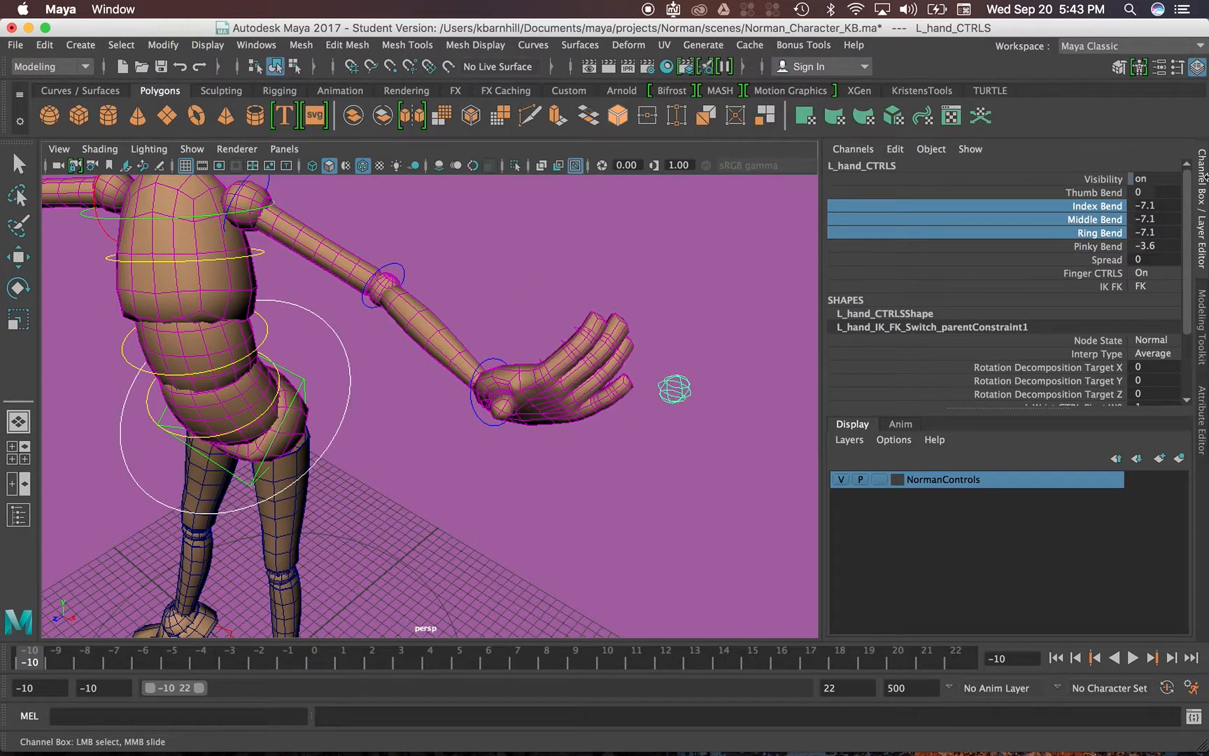
pyautogui.keyDown('shift'); pyautogui.click(1081, 219); pyautogui.keyUp('shift')
pyautogui.moveTo(665, 372); pyautogui.dragTo(607, 354, button='middle')
# Shift all four left finger bends together to -3.3 for Index and Middle, -0.4 for Ring and 3.1 for Pinky, and clear the selection.
pyautogui.keyDown('alt'); pyautogui.moveTo(757, 318); pyautogui.dragTo(1203, 227); pyautogui.keyUp('alt')
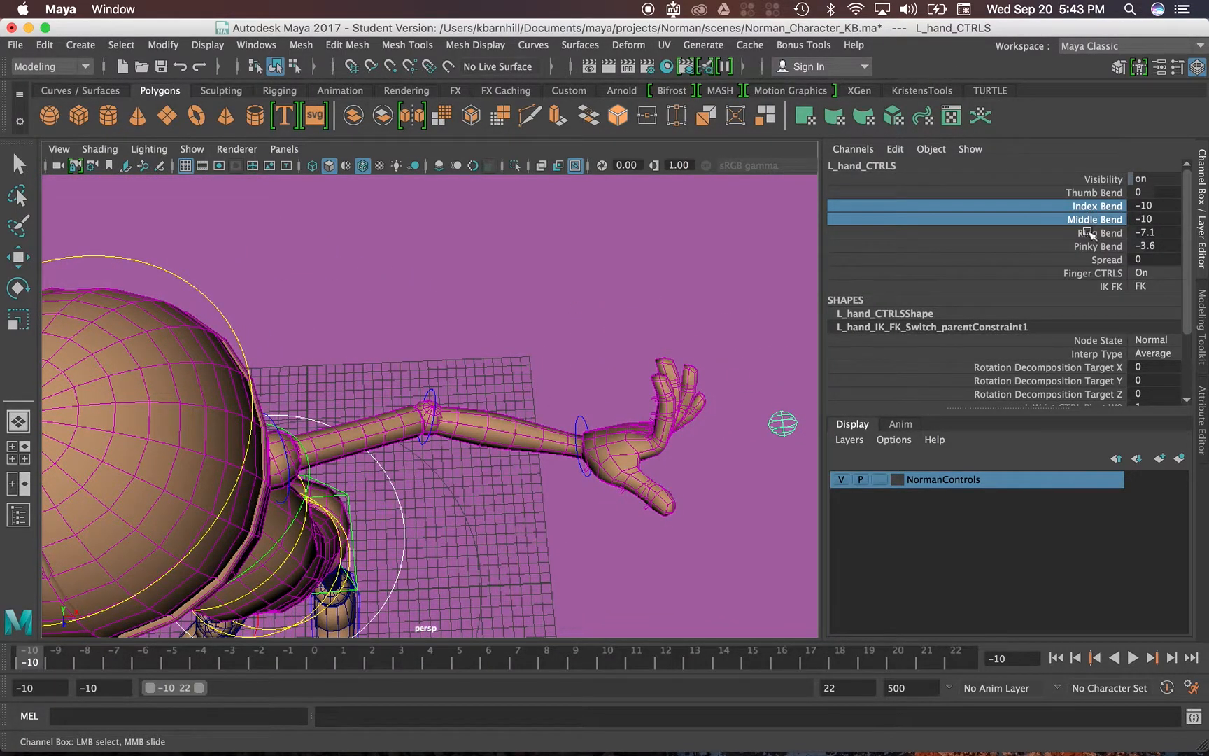
pyautogui.moveTo(1088, 229); pyautogui.dragTo(1032, 281)
pyautogui.moveTo(1094, 207); pyautogui.dragTo(1091, 249)
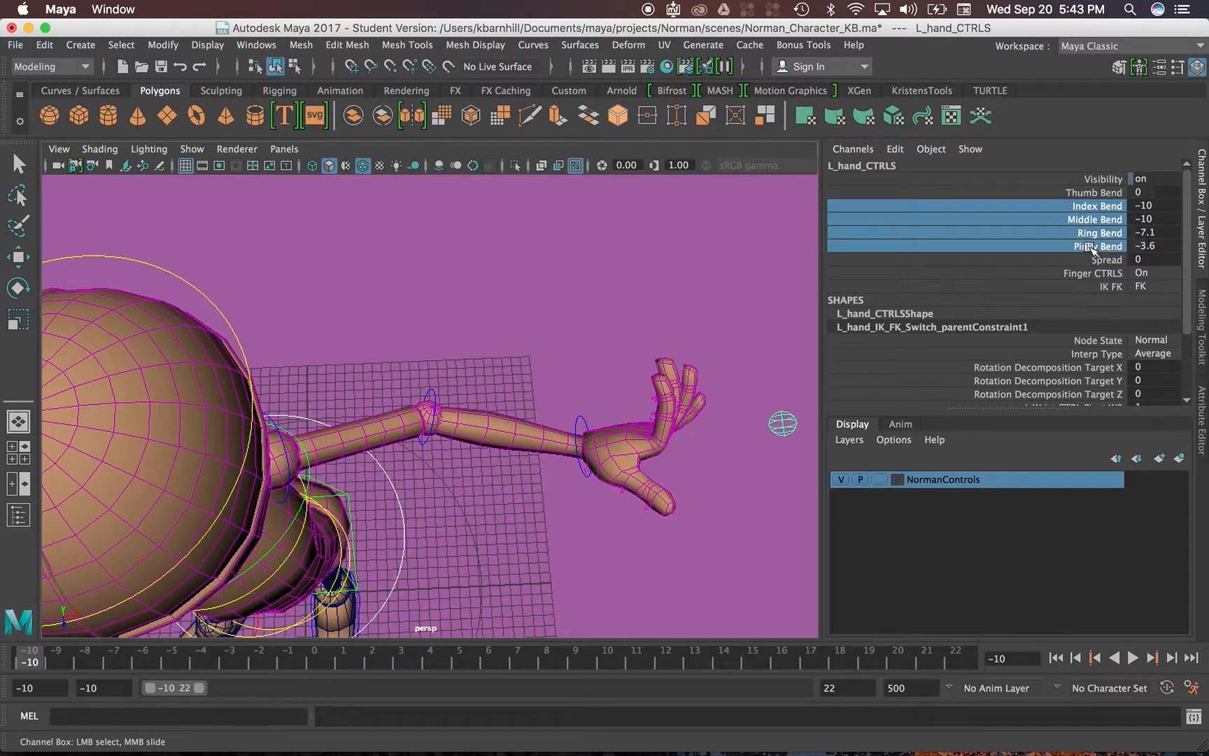
pyautogui.moveTo(755, 385); pyautogui.dragTo(728, 494, button='middle')
pyautogui.keyDown('alt'); pyautogui.moveTo(598, 515); pyautogui.dragTo(553, 392); pyautogui.keyUp('alt')
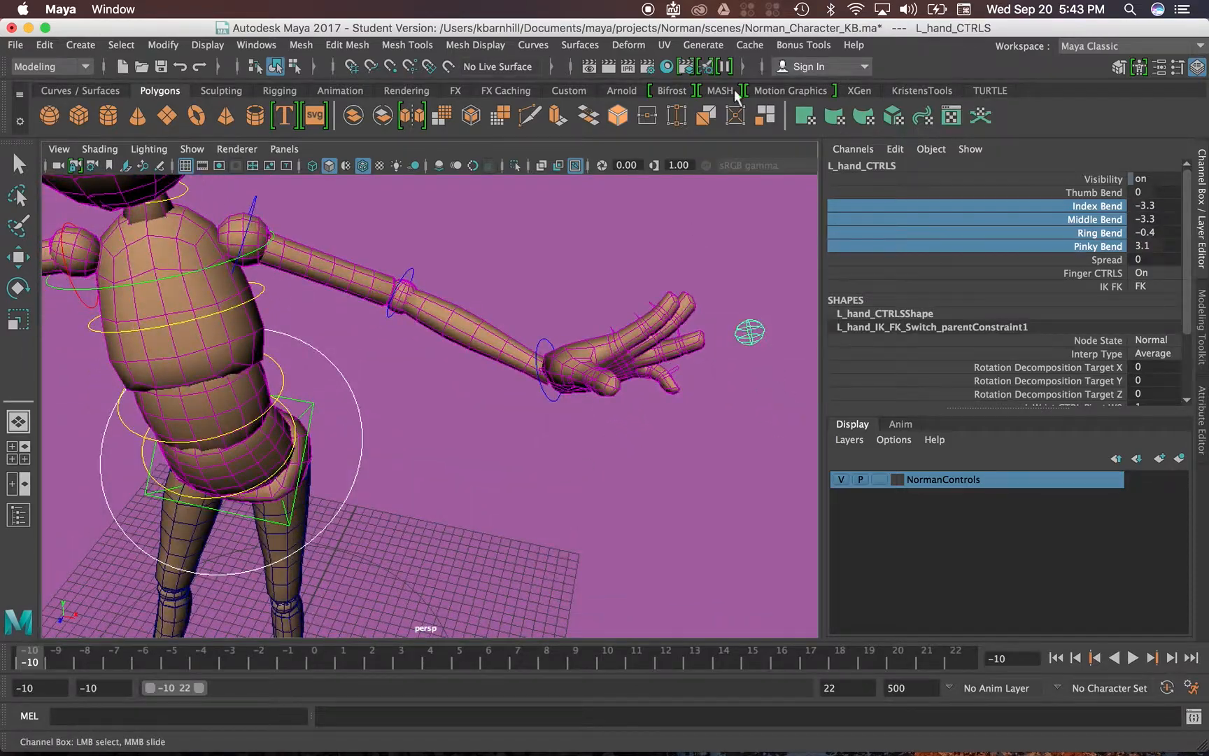
pyautogui.keyDown('alt'); pyautogui.moveTo(664, 391); pyautogui.dragTo(516, 445, button='right'); pyautogui.keyUp('alt')
pyautogui.keyDown('alt'); pyautogui.moveTo(473, 469); pyautogui.dragTo(463, 419); pyautogui.keyUp('alt')
pyautogui.click(493, 441)
# Rotate the left shoulder control to about 23.6 degrees in X, 13.5 in Y and -66.8 in Z, and clear the selection.
pyautogui.scroll(5, 460, 417)
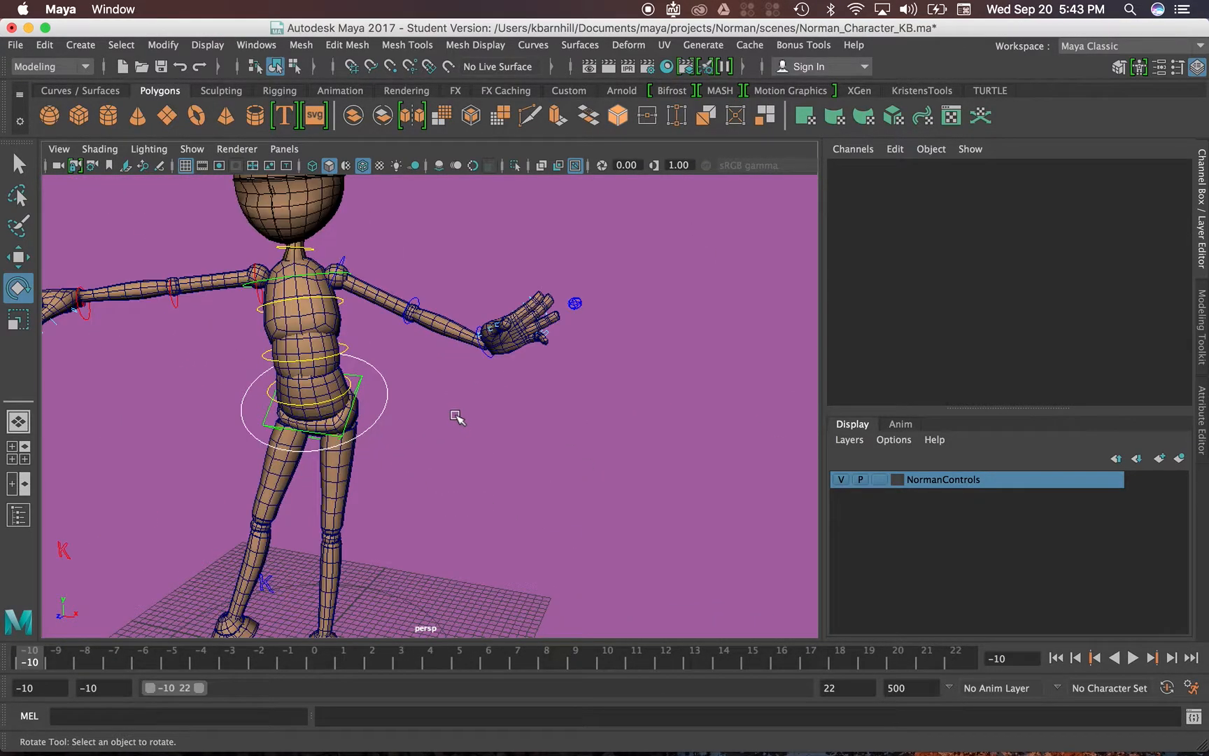
pyautogui.keyDown('alt'); pyautogui.moveTo(455, 414); pyautogui.dragTo(525, 450, button='middle'); pyautogui.keyUp('alt')
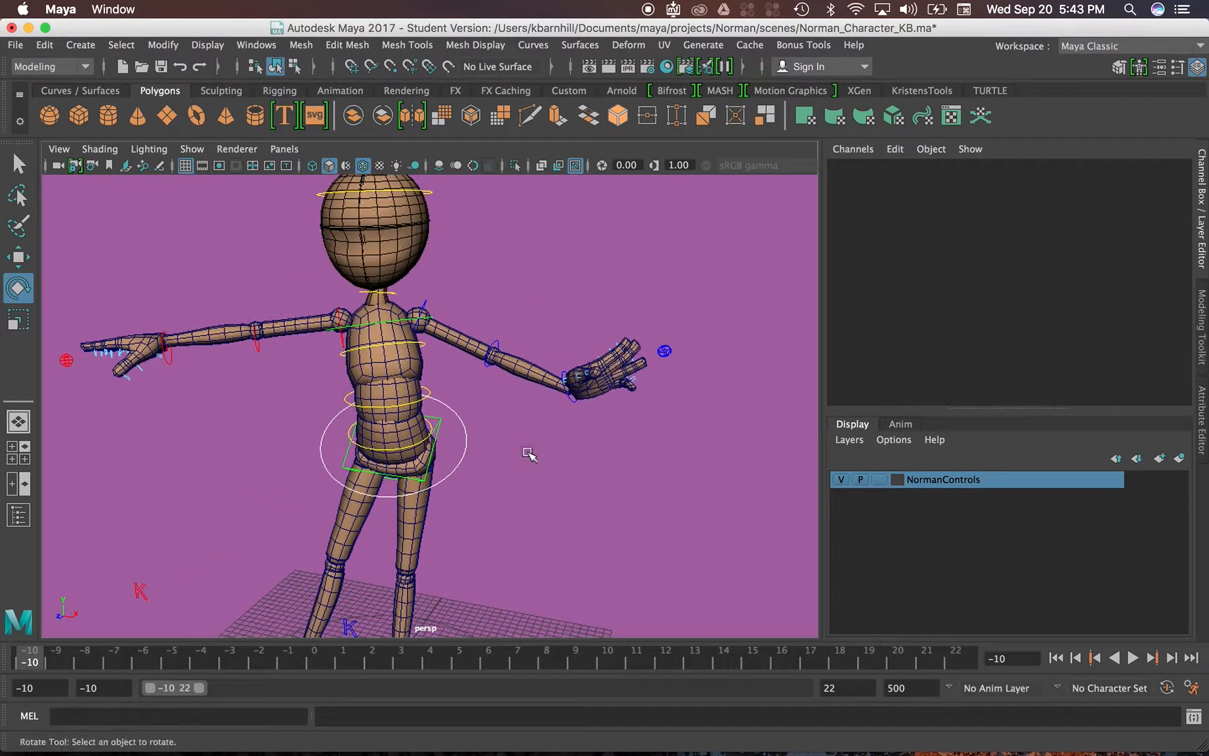
pyautogui.click(424, 305)
pyautogui.keyDown('alt'); pyautogui.moveTo(494, 351); pyautogui.dragTo(404, 371); pyautogui.keyUp('alt')
pyautogui.moveTo(394, 308); pyautogui.dragTo(422, 325)
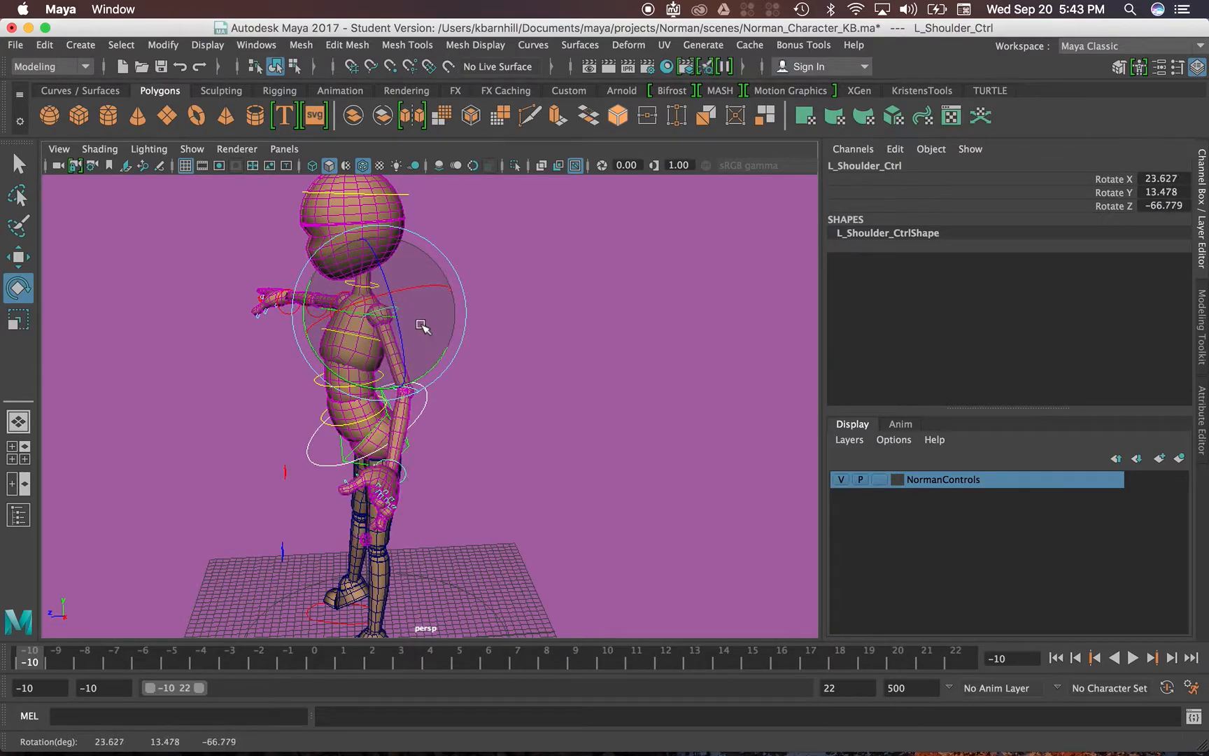
pyautogui.keyDown('alt'); pyautogui.moveTo(423, 494); pyautogui.dragTo(487, 447); pyautogui.keyUp('alt')
pyautogui.click(492, 461)
pyautogui.click(488, 448)
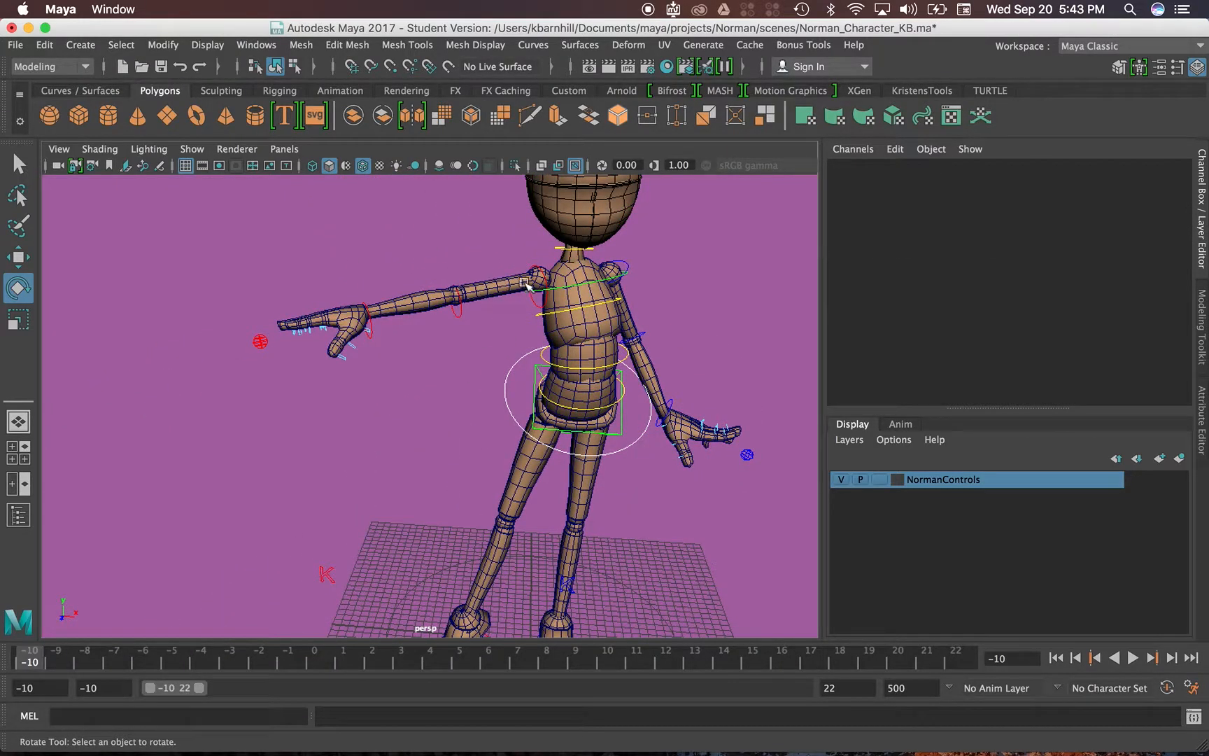
pyautogui.keyDown('alt'); pyautogui.moveTo(536, 269); pyautogui.dragTo(441, 313); pyautogui.keyUp('alt')
pyautogui.keyDown('alt'); pyautogui.moveTo(252, 467); pyautogui.dragTo(428, 411, button='middle'); pyautogui.keyUp('alt')
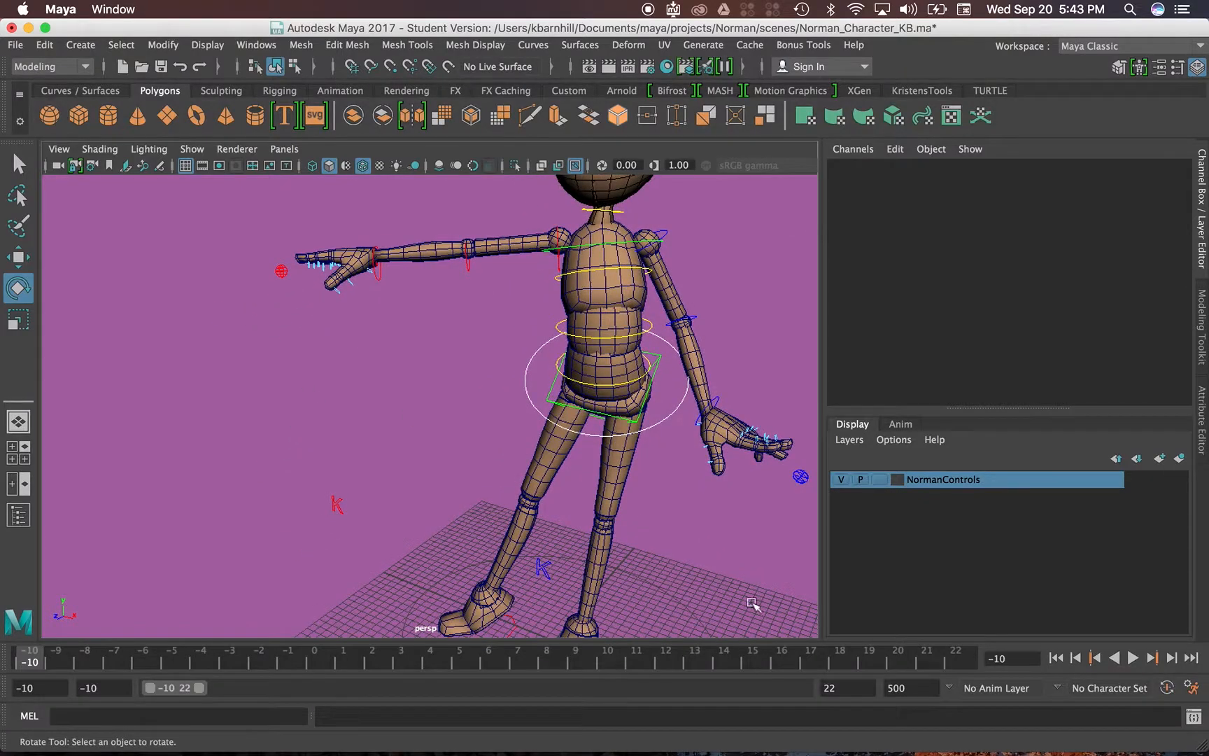
# Switch the right hand control's IK FK attribute from FK to IK, and select the right wrist IK control.
pyautogui.click(284, 271)
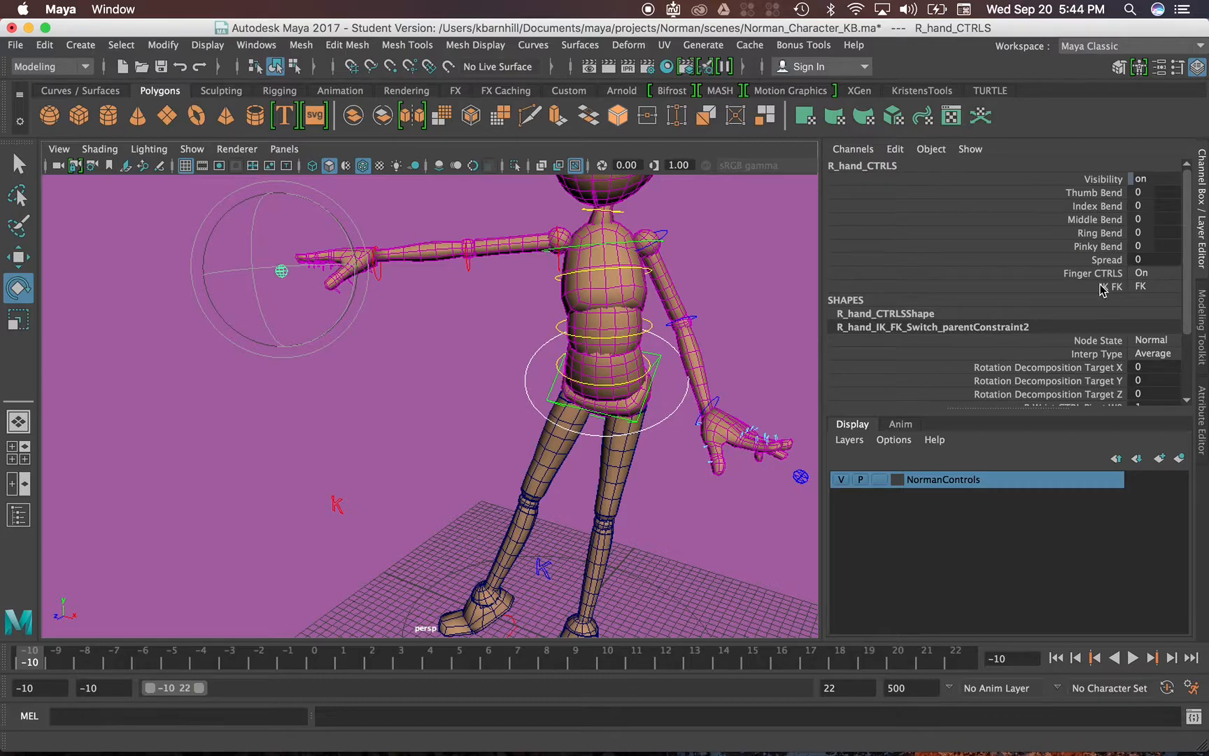
pyautogui.click(1142, 285)
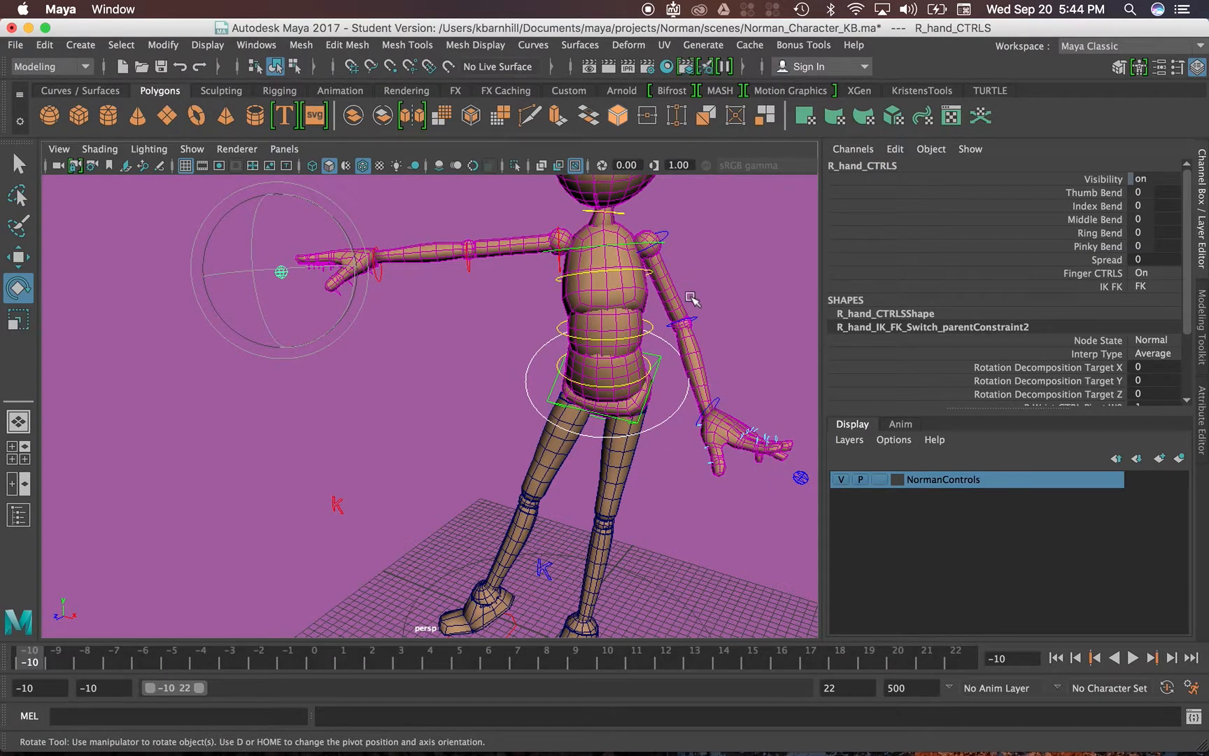
pyautogui.click(1146, 288)
pyautogui.click(1152, 302)
pyautogui.keyDown('alt'); pyautogui.moveTo(476, 325); pyautogui.dragTo(552, 334); pyautogui.keyUp('alt')
pyautogui.click(473, 321)
pyautogui.keyDown('alt'); pyautogui.moveTo(473, 321); pyautogui.dragTo(467, 330, button='middle'); pyautogui.keyUp('alt')
pyautogui.keyDown('alt'); pyautogui.moveTo(416, 248); pyautogui.dragTo(402, 322, button='middle'); pyautogui.keyUp('alt')
pyautogui.click(384, 307)
pyautogui.keyDown('alt'); pyautogui.moveTo(457, 413); pyautogui.dragTo(405, 431); pyautogui.keyUp('alt')
pyautogui.scroll(-3, 418, 451)
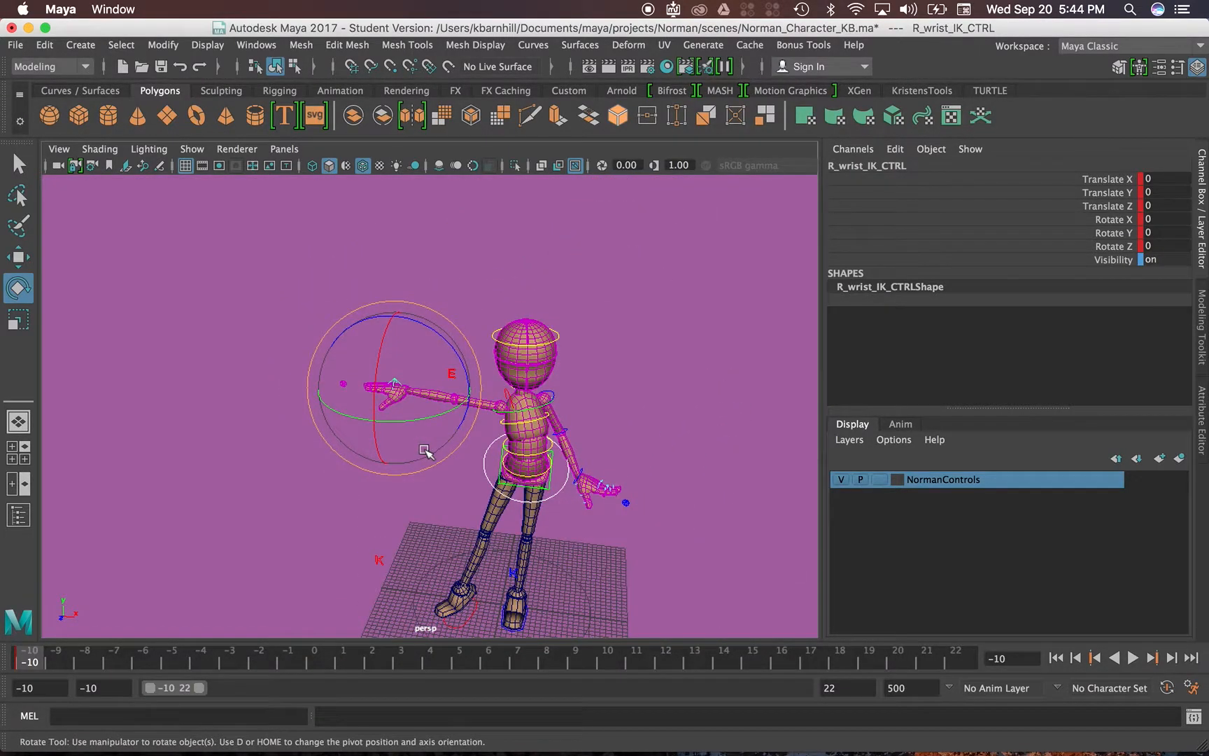
# Inspect the left arm's FK shoulder, elbow and wrist controls and the rotation channels each one offers.
pyautogui.scroll(8, 418, 449)
pyautogui.keyDown('alt'); pyautogui.moveTo(756, 544); pyautogui.dragTo(420, 480, button='middle'); pyautogui.keyUp('alt')
pyautogui.click(601, 279)
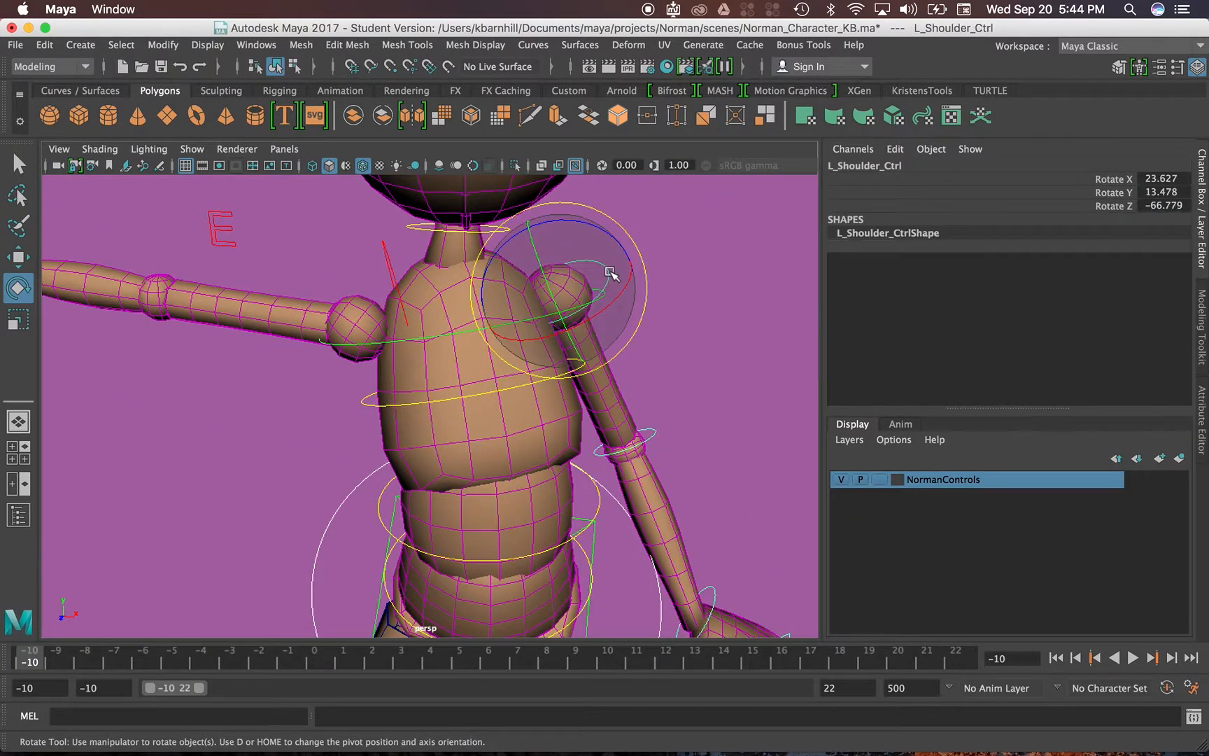
pyautogui.click(21, 162)
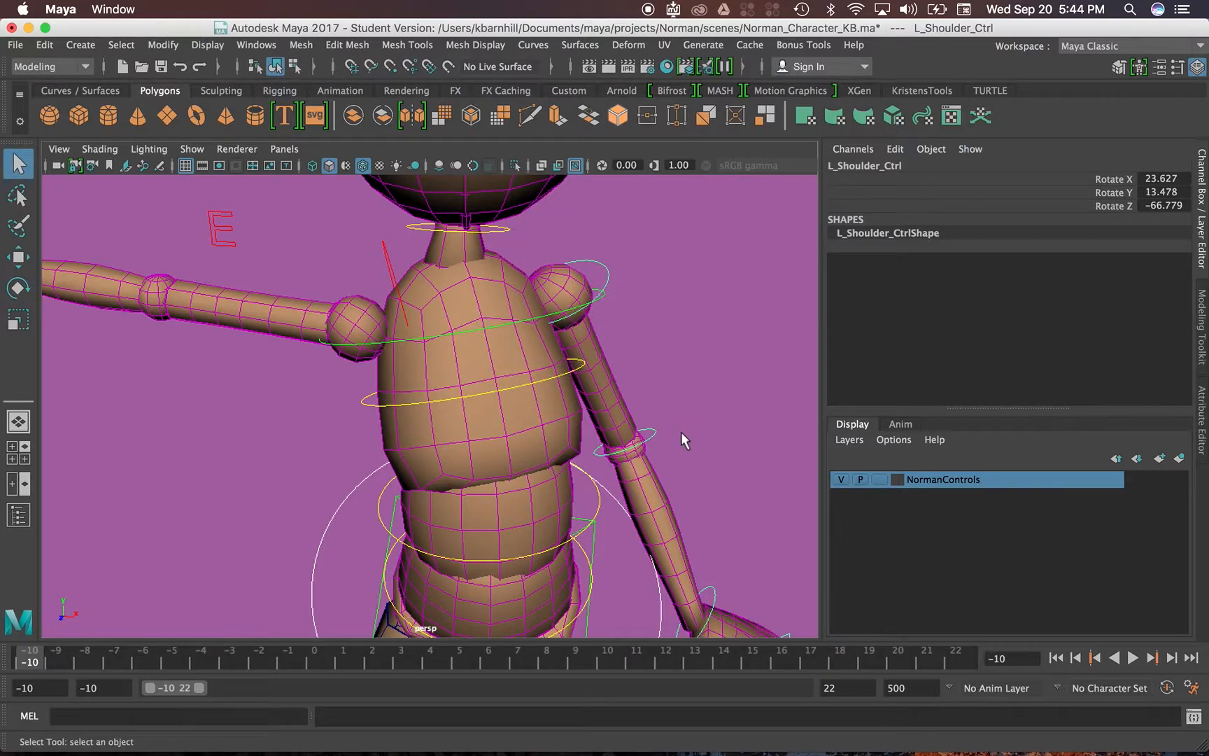
pyautogui.click(651, 438)
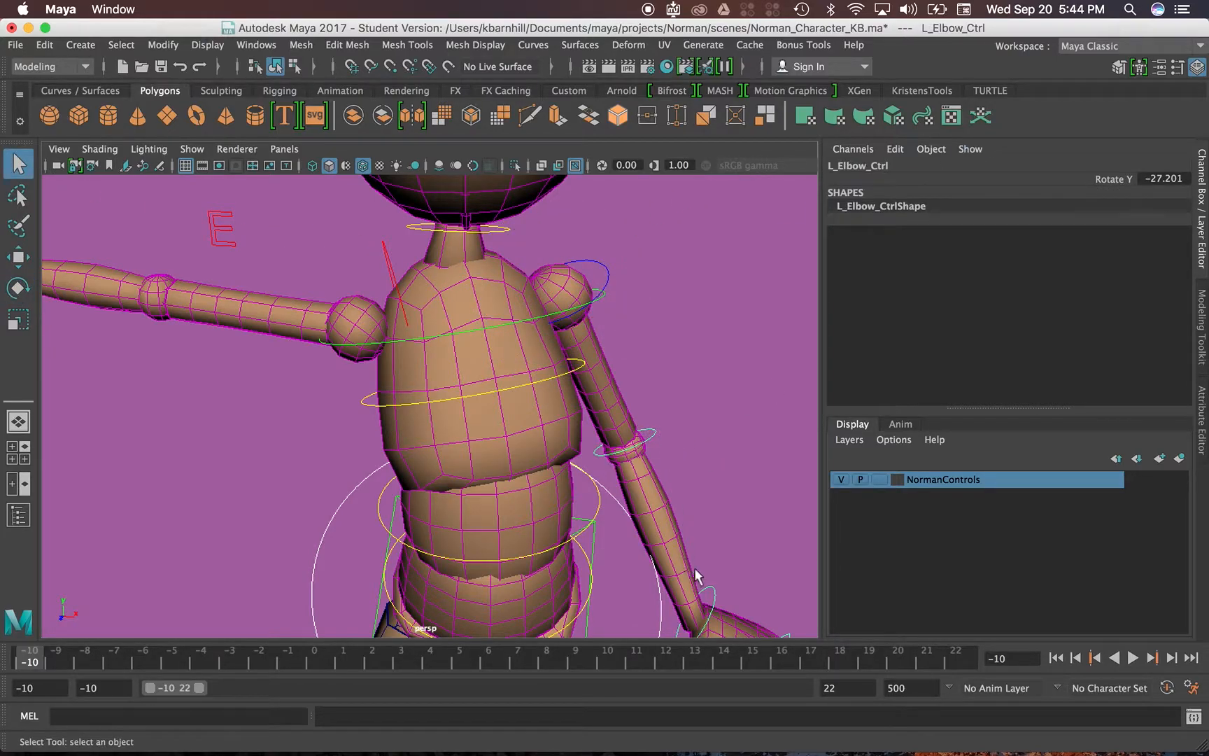
pyautogui.click(714, 594)
pyautogui.keyDown('alt'); pyautogui.moveTo(412, 454); pyautogui.dragTo(579, 375); pyautogui.keyUp('alt')
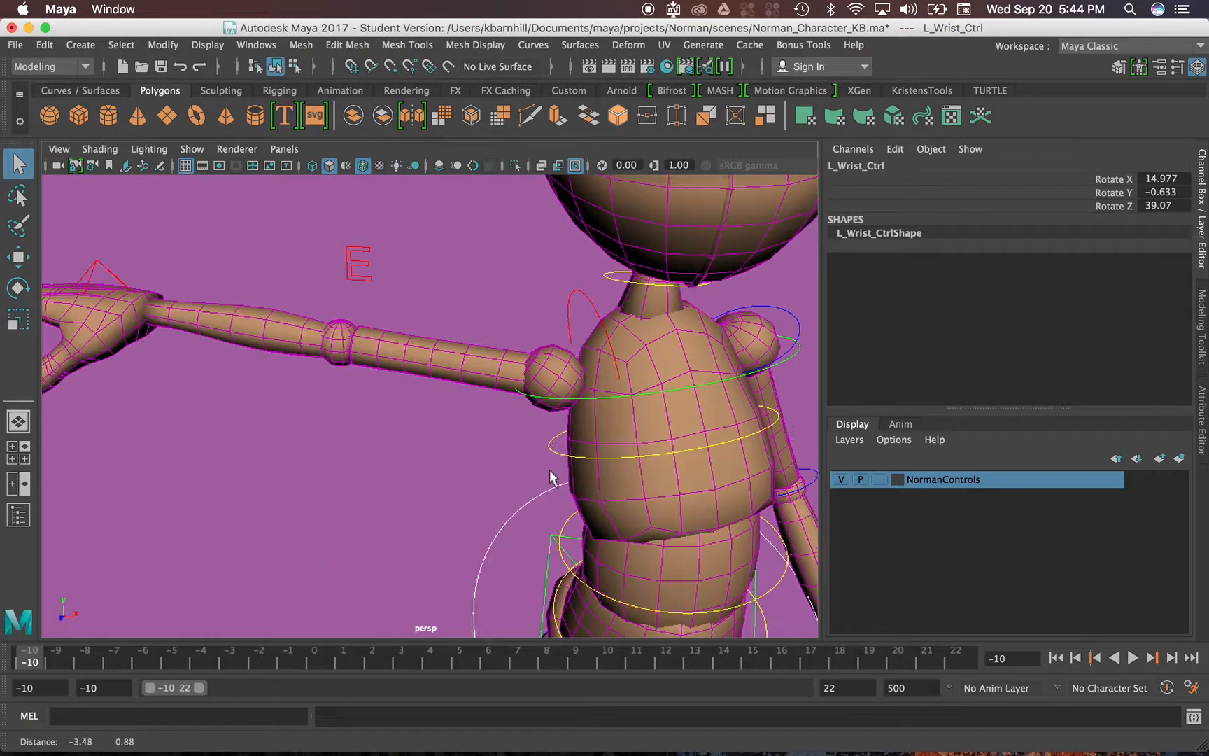
pyautogui.keyDown('alt'); pyautogui.moveTo(253, 433); pyautogui.dragTo(419, 356); pyautogui.keyUp('alt')
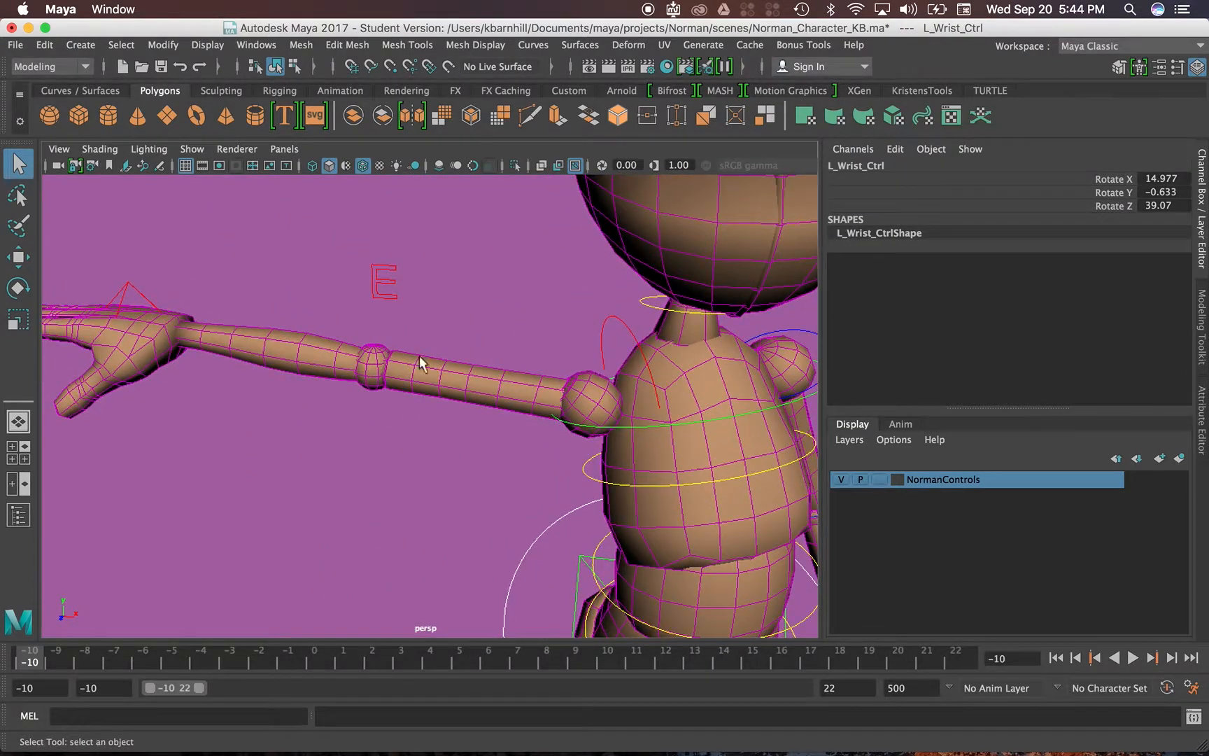
# Delete the key on the right wrist IK control at frame -10, and clear the selection.
pyautogui.click(127, 288)
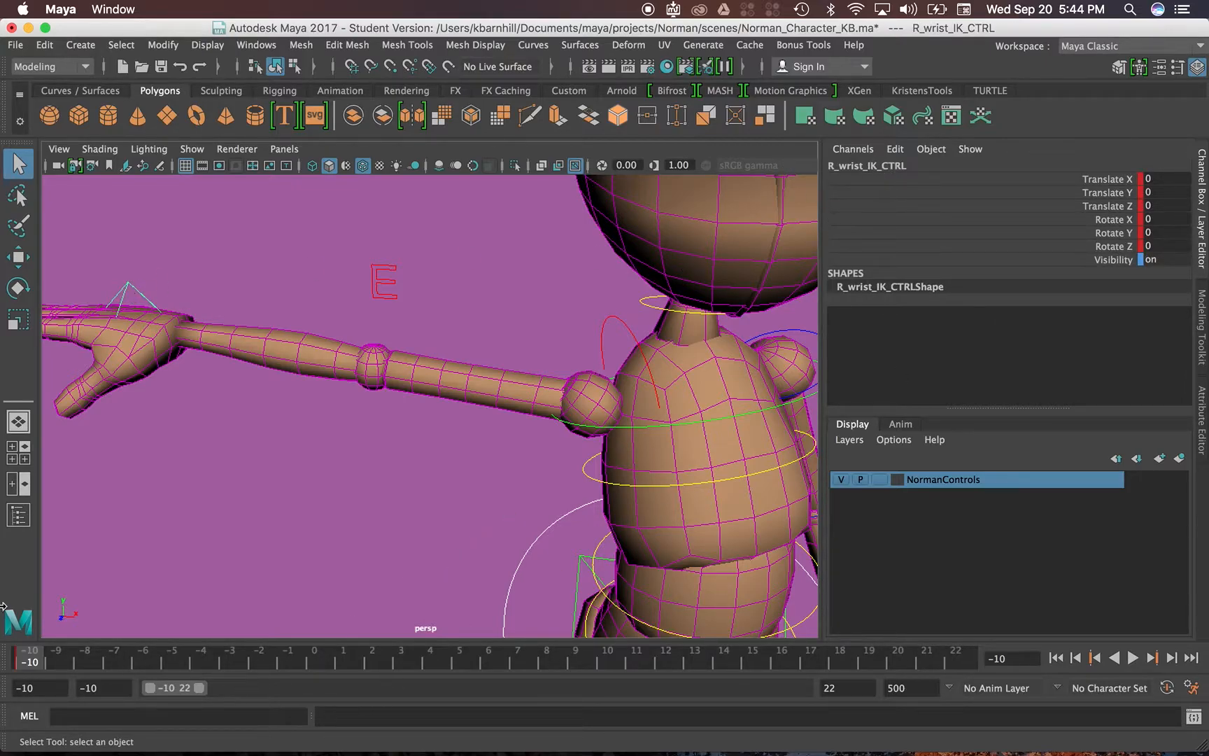
pyautogui.hotkey('alt', 'v')
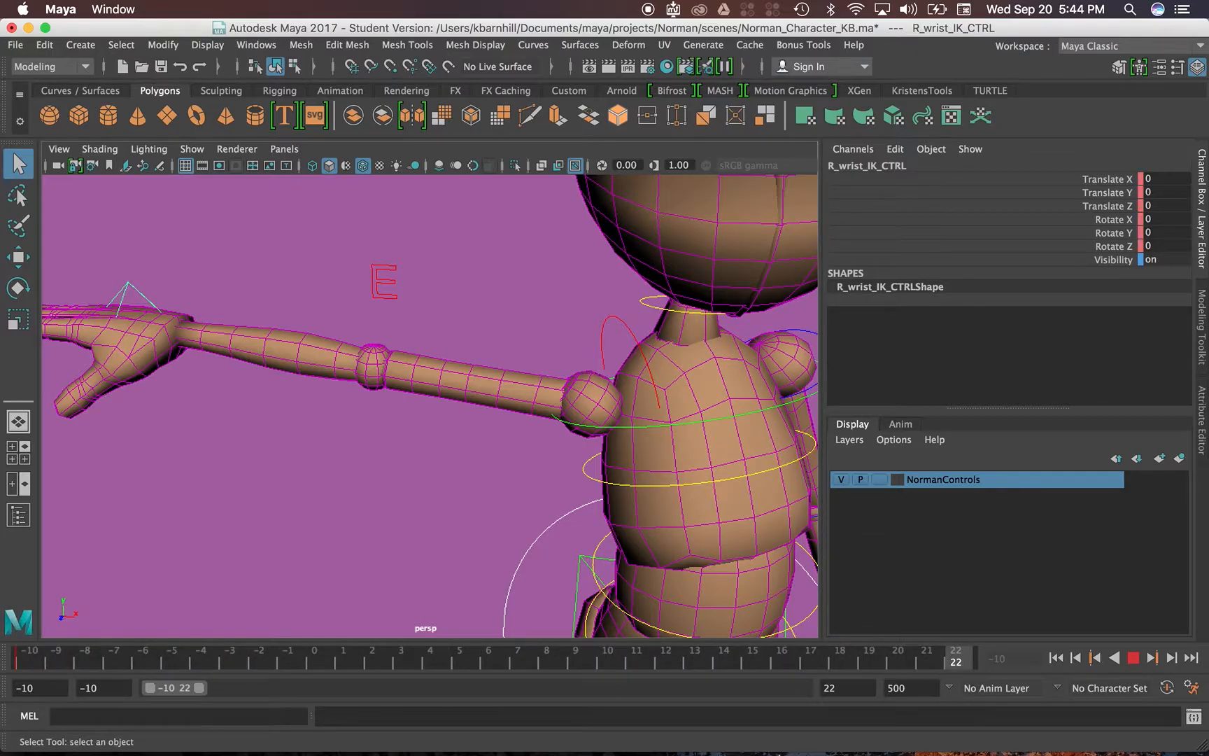
pyautogui.hotkey('alt', 'v')
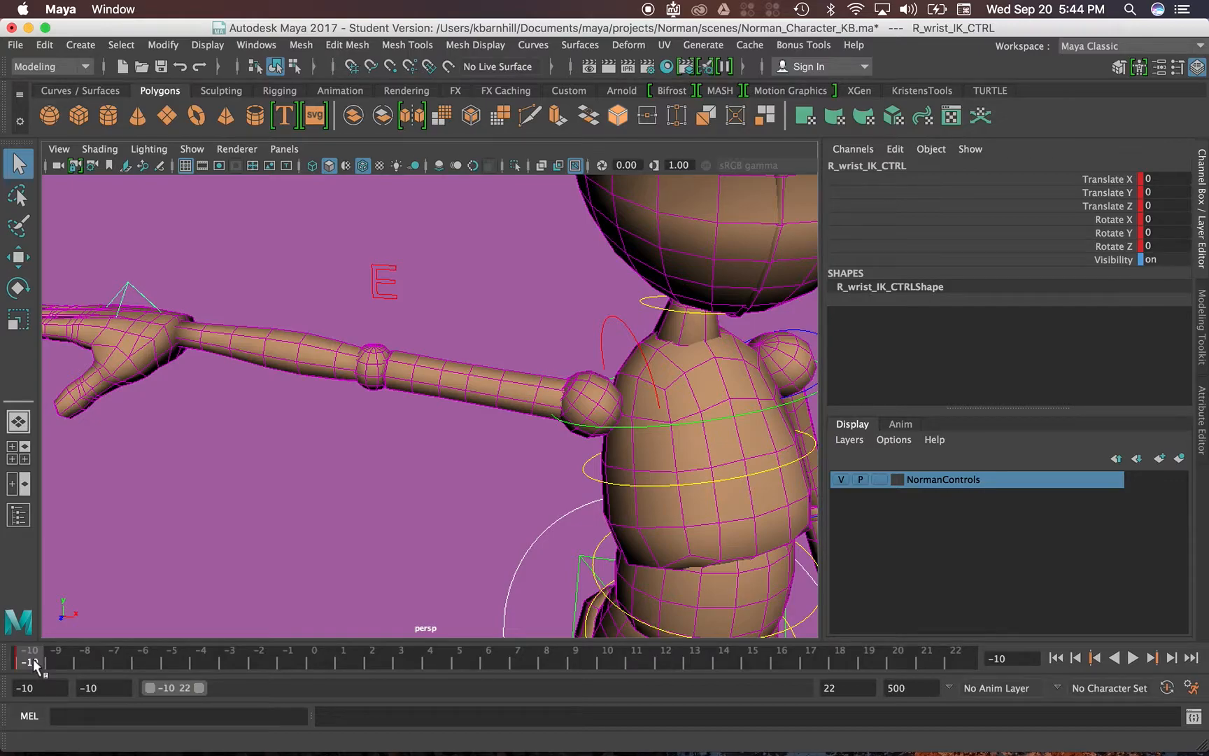
pyautogui.rightClick(35, 664)
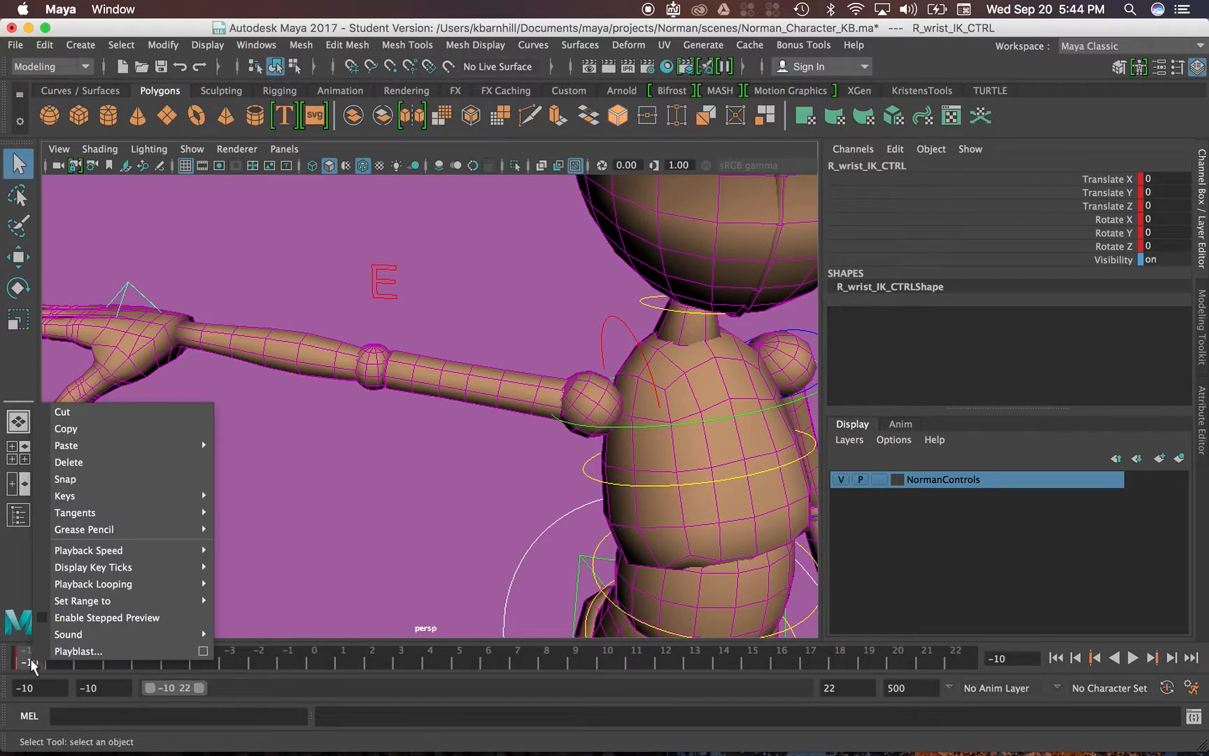
pyautogui.click(136, 460)
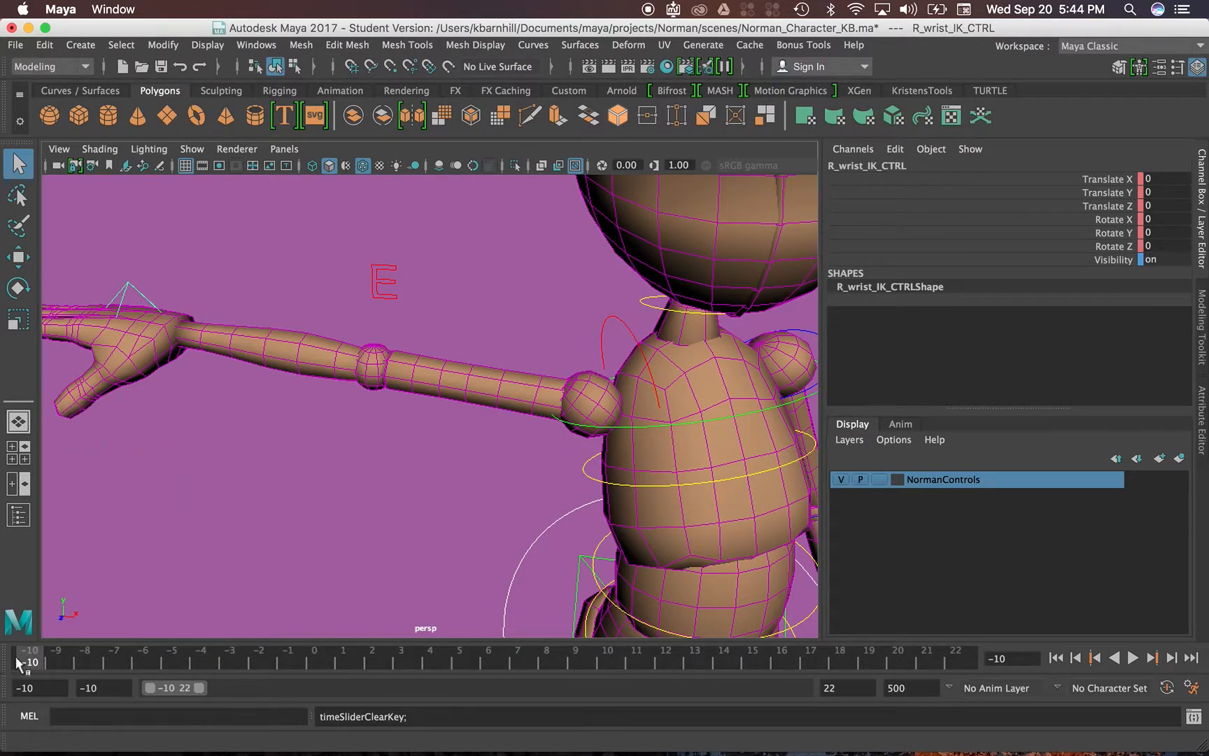
pyautogui.click(286, 370)
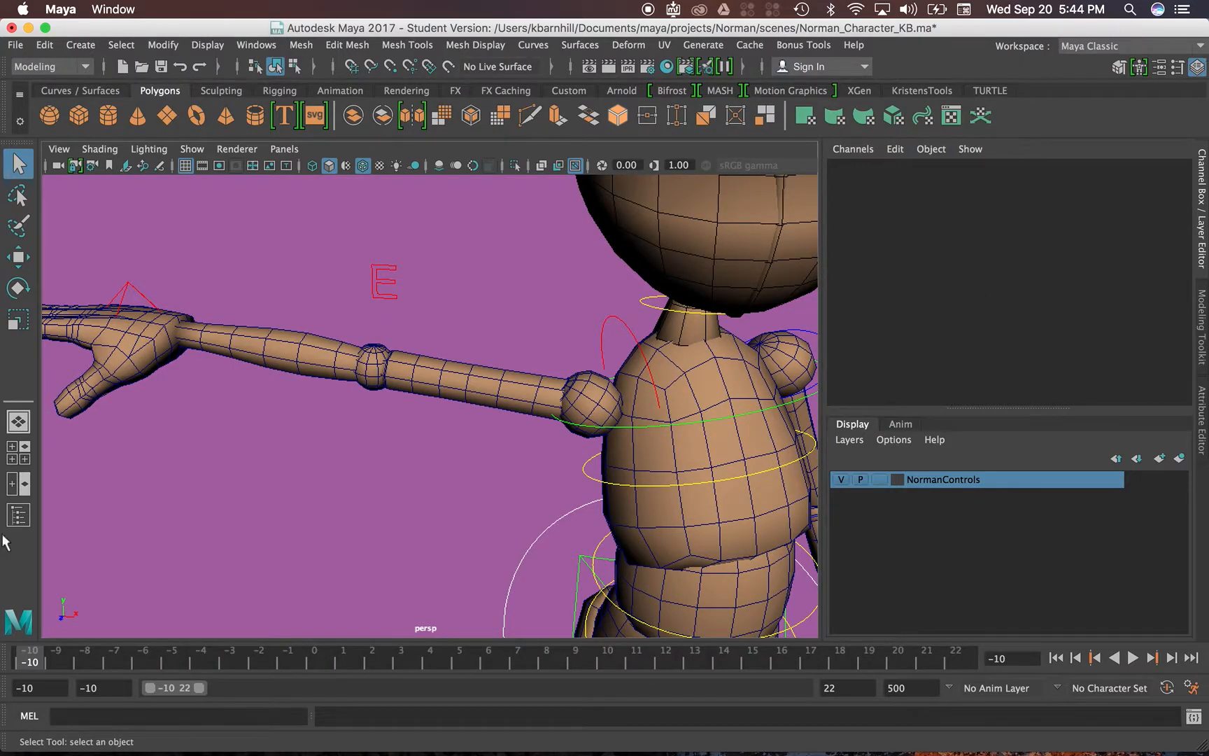
# Move the right wrist IK control down and in towards the hip so the right elbow bends.
pyautogui.click(145, 295)
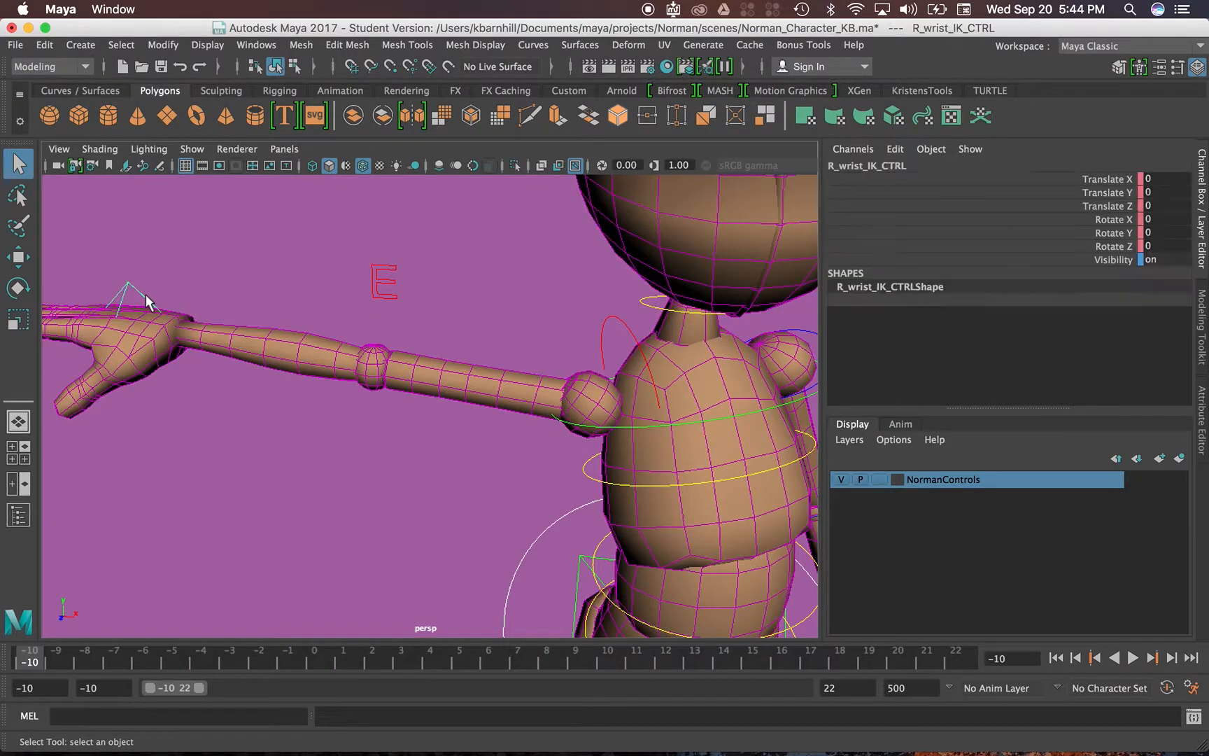
pyautogui.press('w')
pyautogui.moveTo(148, 329); pyautogui.dragTo(422, 586)
# Try moving the right leg IK control up off the ground, and undo it.
pyautogui.scroll(-10, 514, 406)
pyautogui.moveTo(514, 406)
pyautogui.keyDown('alt'); pyautogui.mouseDown()
pyautogui.moveTo(535, 406)
pyautogui.moveTo(510, 403)
pyautogui.mouseUp(); pyautogui.keyUp('alt')
pyautogui.keyDown('alt'); pyautogui.moveTo(503, 350); pyautogui.dragTo(458, 365); pyautogui.keyUp('alt')
pyautogui.keyDown('alt'); pyautogui.moveTo(480, 510); pyautogui.dragTo(484, 511); pyautogui.keyUp('alt')
pyautogui.click(476, 565)
pyautogui.moveTo(478, 572); pyautogui.dragTo(579, 408)
pyautogui.press('super+z')
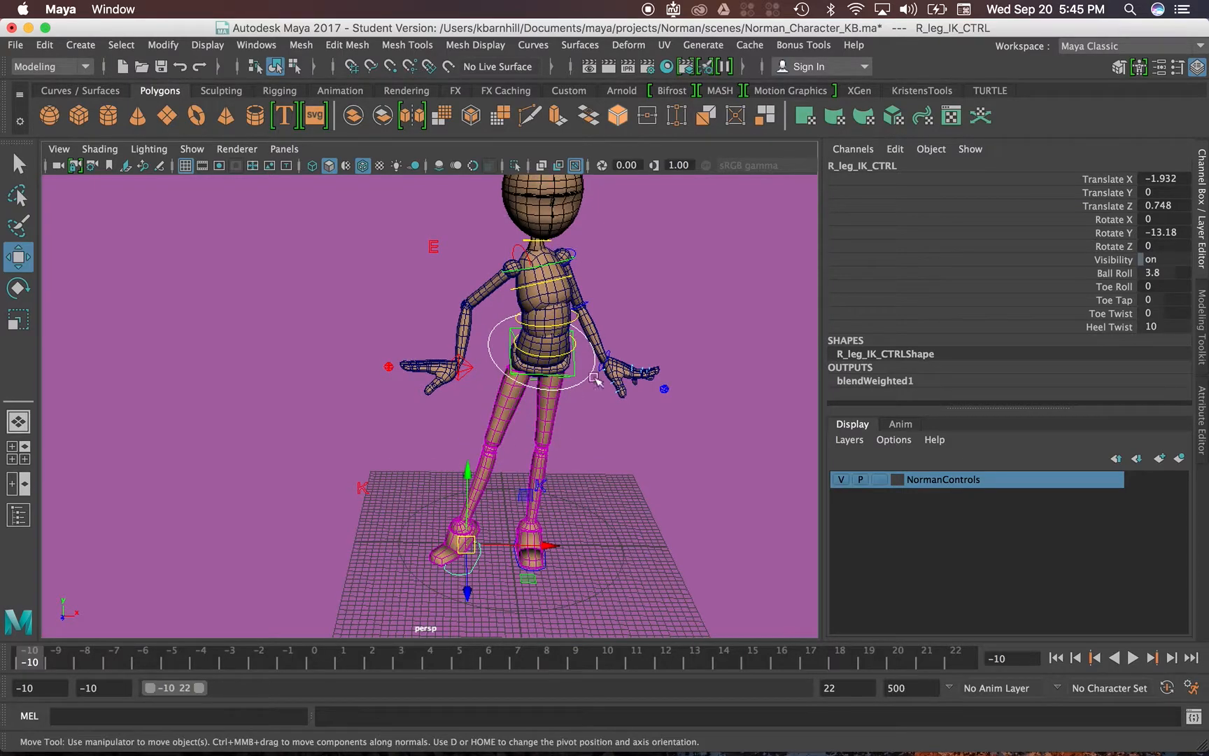
# Select the left wrist, elbow and shoulder controls in turn to compare the FK arm with IK.
pyautogui.click(608, 356)
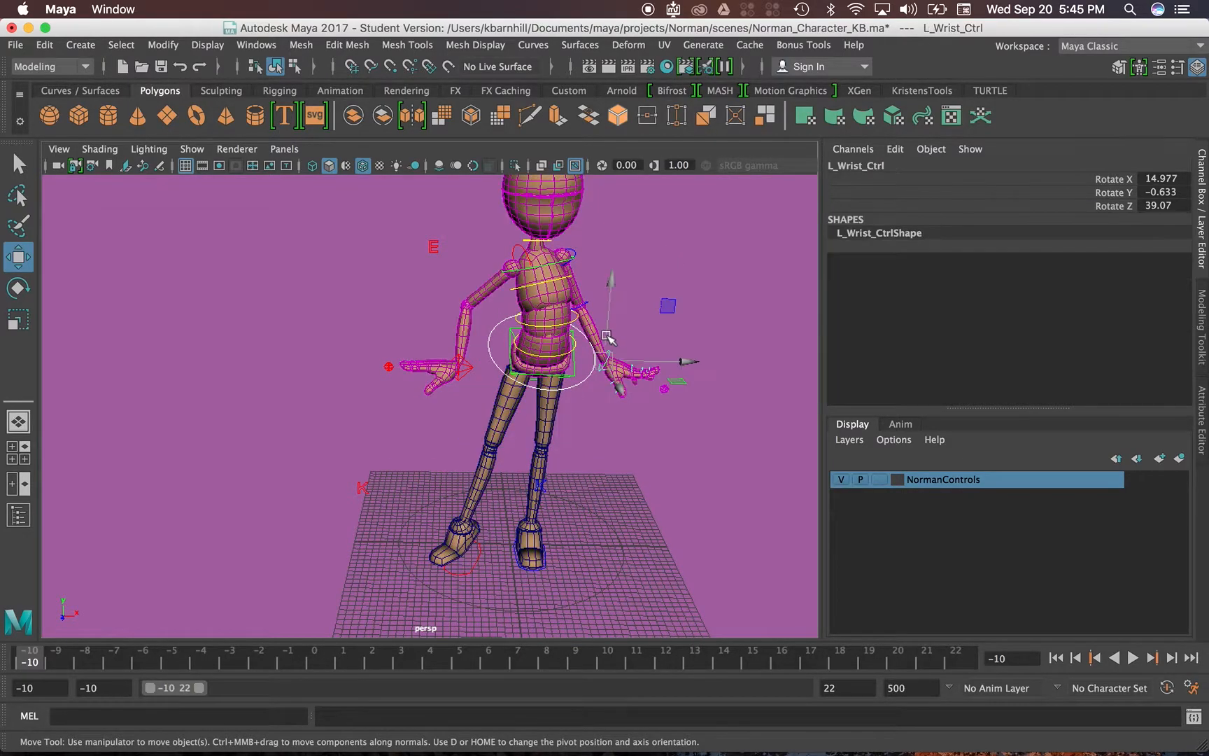
pyautogui.click(587, 306)
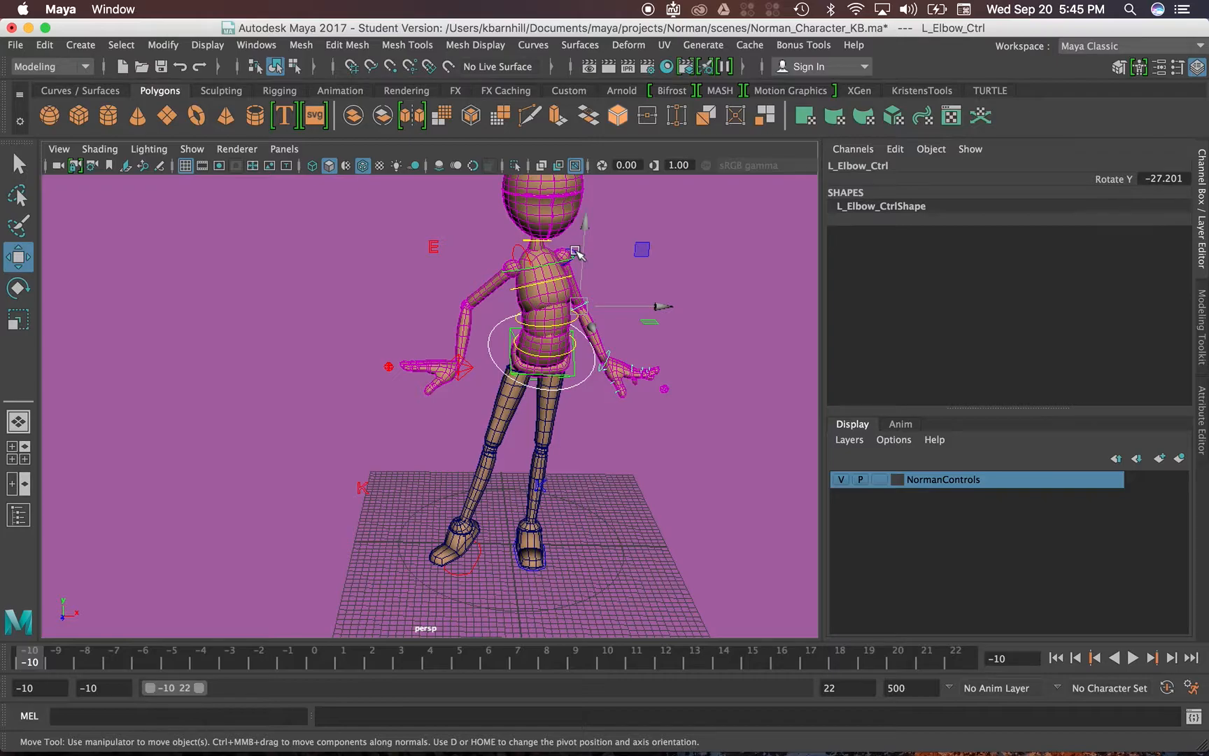
pyautogui.click(576, 252)
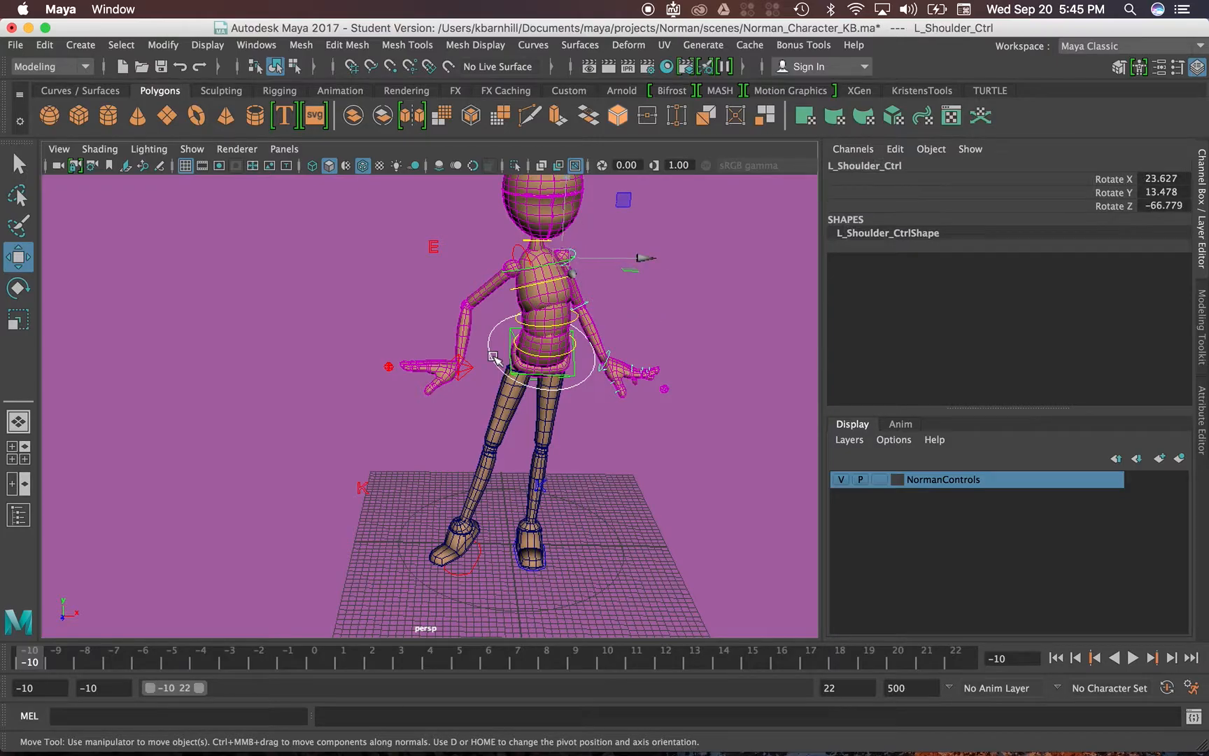
# Try shifting the right leg IK control sideways across the grid, and undo the move.
pyautogui.click(475, 569)
pyautogui.moveTo(467, 548); pyautogui.dragTo(578, 505)
pyautogui.press('z')
pyautogui.press('z')
pyautogui.press('z')
# Position the right wrist IK control at 6.15 in X, -7.002 in Y and 2.841 in Z.
pyautogui.scroll(5, 459, 413)
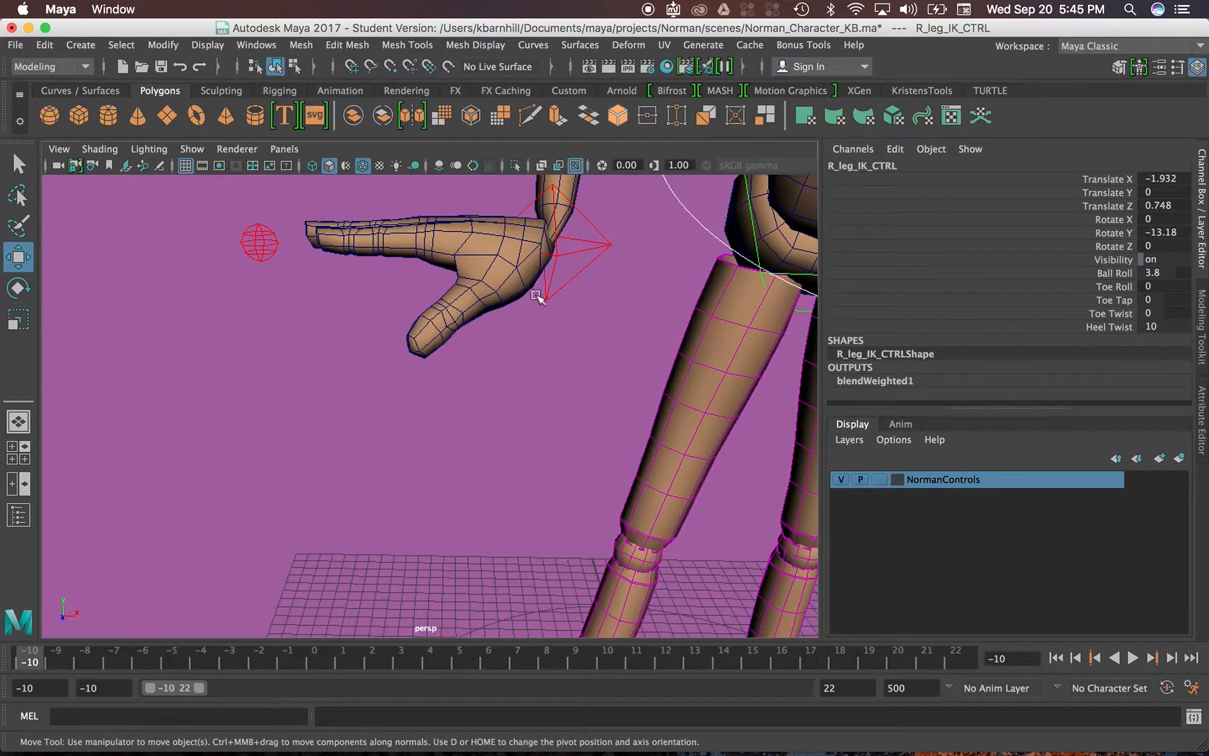
pyautogui.click(551, 298)
pyautogui.moveTo(553, 243); pyautogui.dragTo(570, 274)
pyautogui.scroll(-5, 545, 402)
pyautogui.keyDown('alt'); pyautogui.moveTo(545, 402); pyautogui.dragTo(439, 408); pyautogui.keyUp('alt')
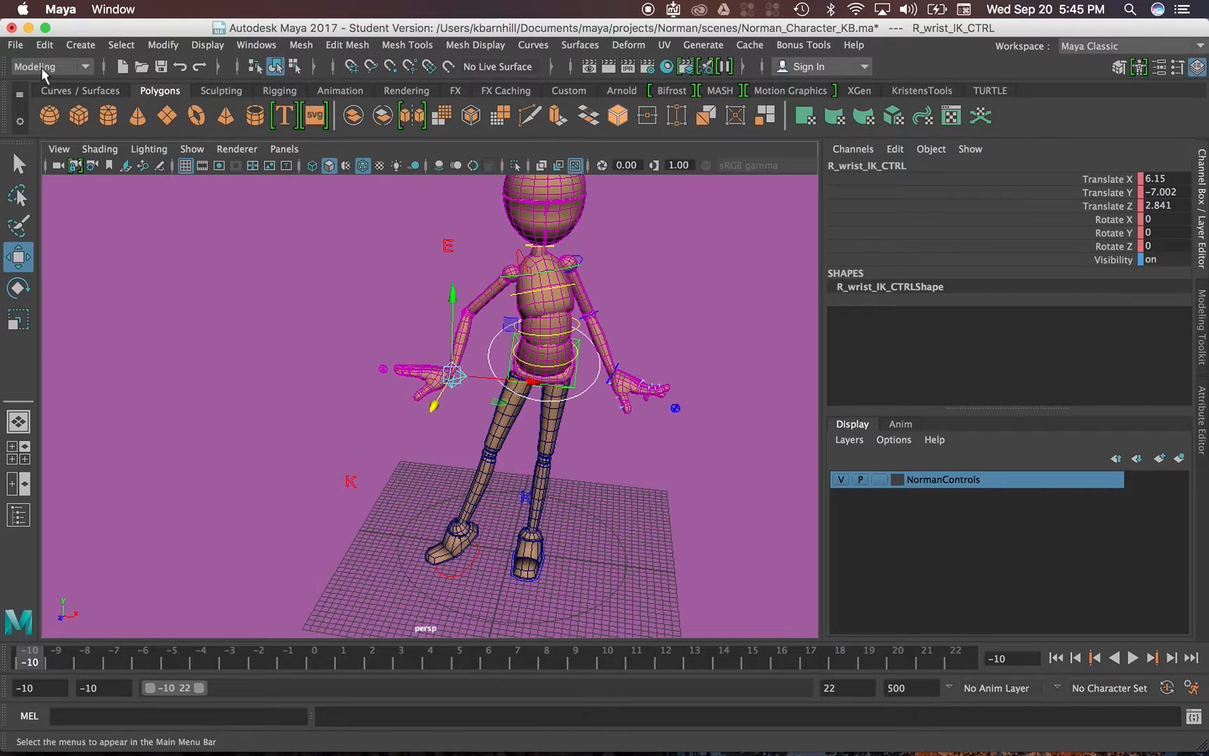
# Create a polygon cube, move it to about -10.157 in X and scale it uniformly to about 12.906.
pyautogui.click(78, 121)
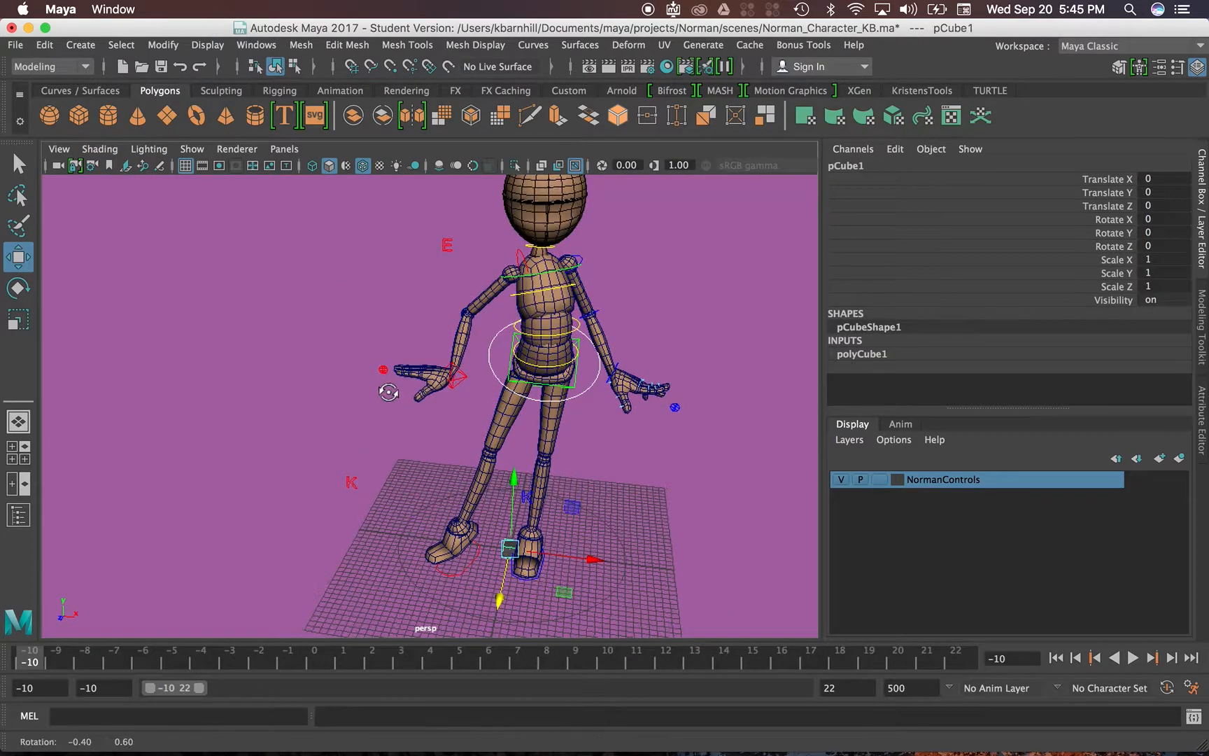
pyautogui.moveTo(588, 557); pyautogui.dragTo(488, 597)
pyautogui.press('r')
pyautogui.press('w')
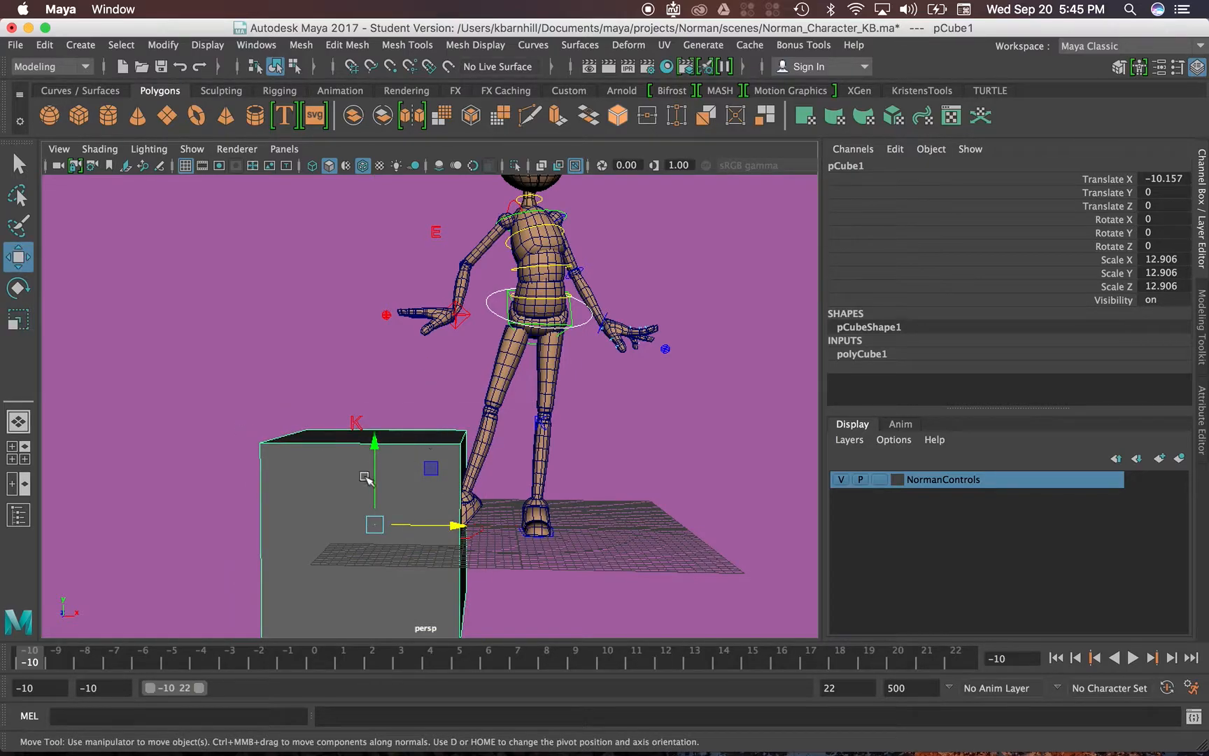
# Raise the cube to 7.21 in Y and slide it to -12.752 in X beneath the right hand.
pyautogui.moveTo(374, 445); pyautogui.dragTo(375, 345)
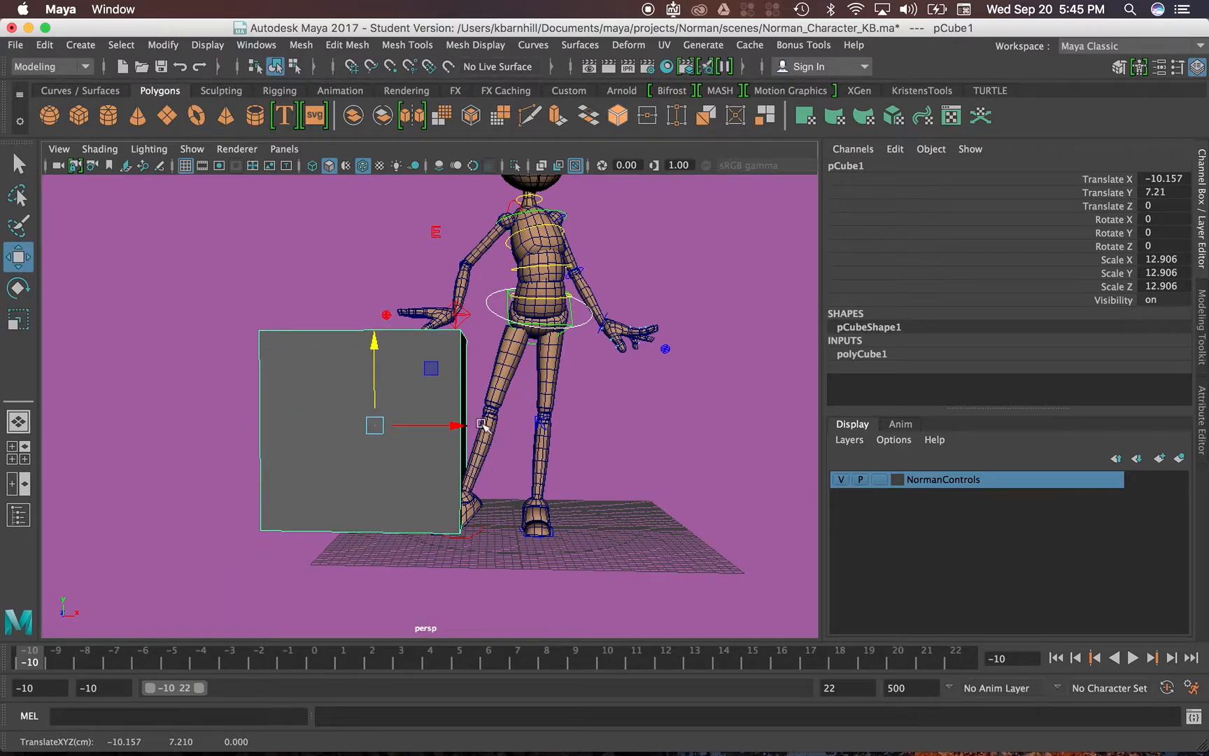
pyautogui.moveTo(458, 429); pyautogui.dragTo(476, 364)
pyautogui.click(485, 378)
pyautogui.scroll(-3, 475, 378)
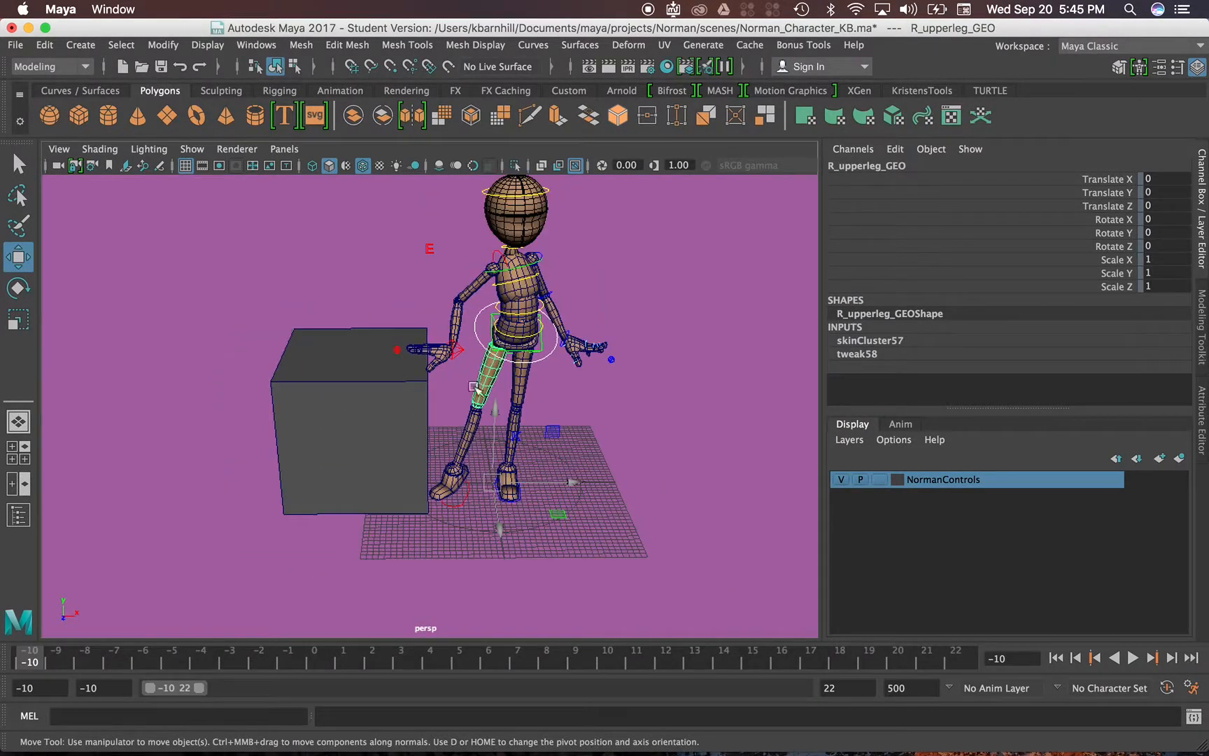
# Rotate the left shoulder control to swing the left arm slightly outward from the body, and clear the selection.
pyautogui.scroll(5, 475, 393)
pyautogui.scroll(3, 474, 378)
pyautogui.keyDown('alt'); pyautogui.moveTo(470, 378); pyautogui.dragTo(418, 501, button='middle'); pyautogui.keyUp('alt')
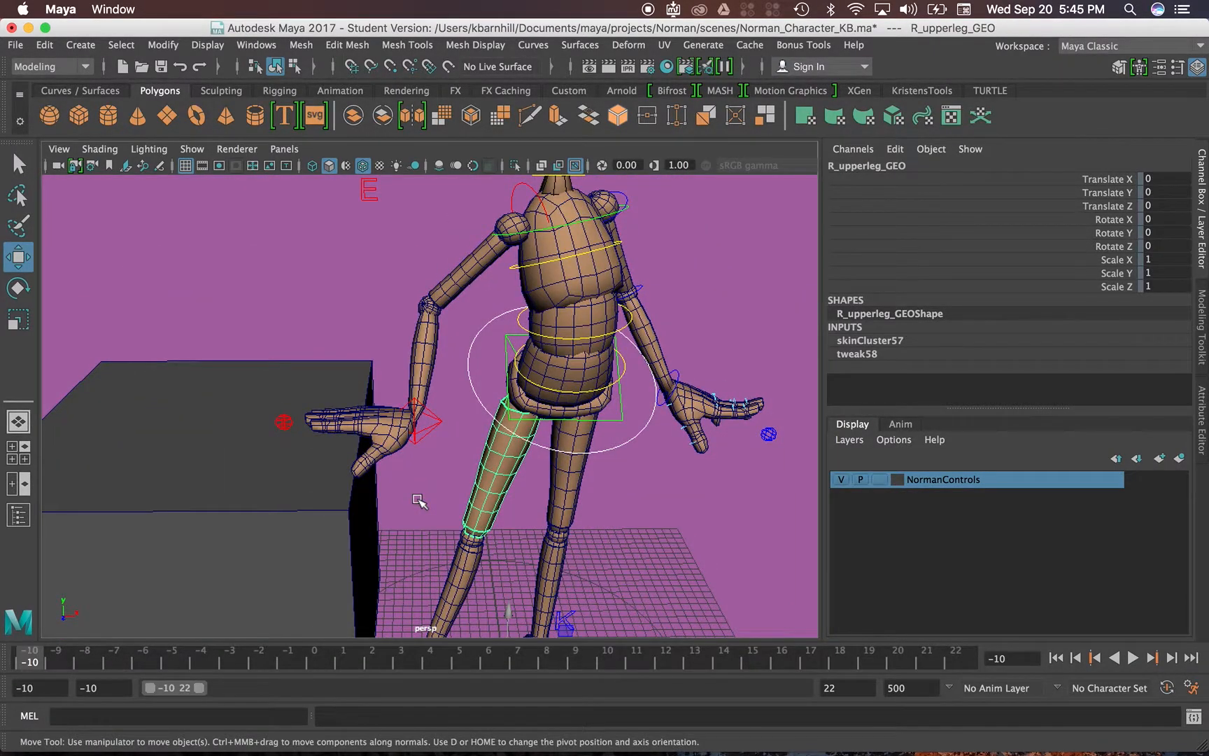
pyautogui.click(623, 202)
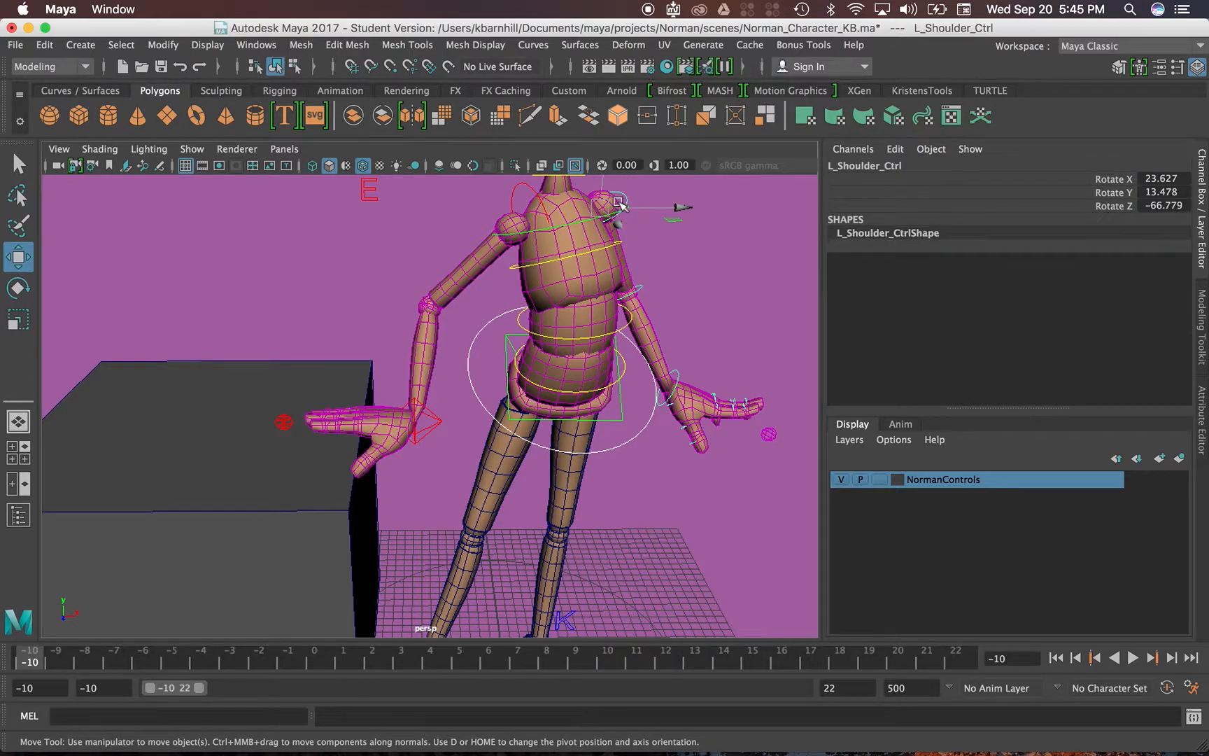
pyautogui.press('e')
pyautogui.moveTo(620, 198); pyautogui.dragTo(669, 301)
pyautogui.click(650, 271)
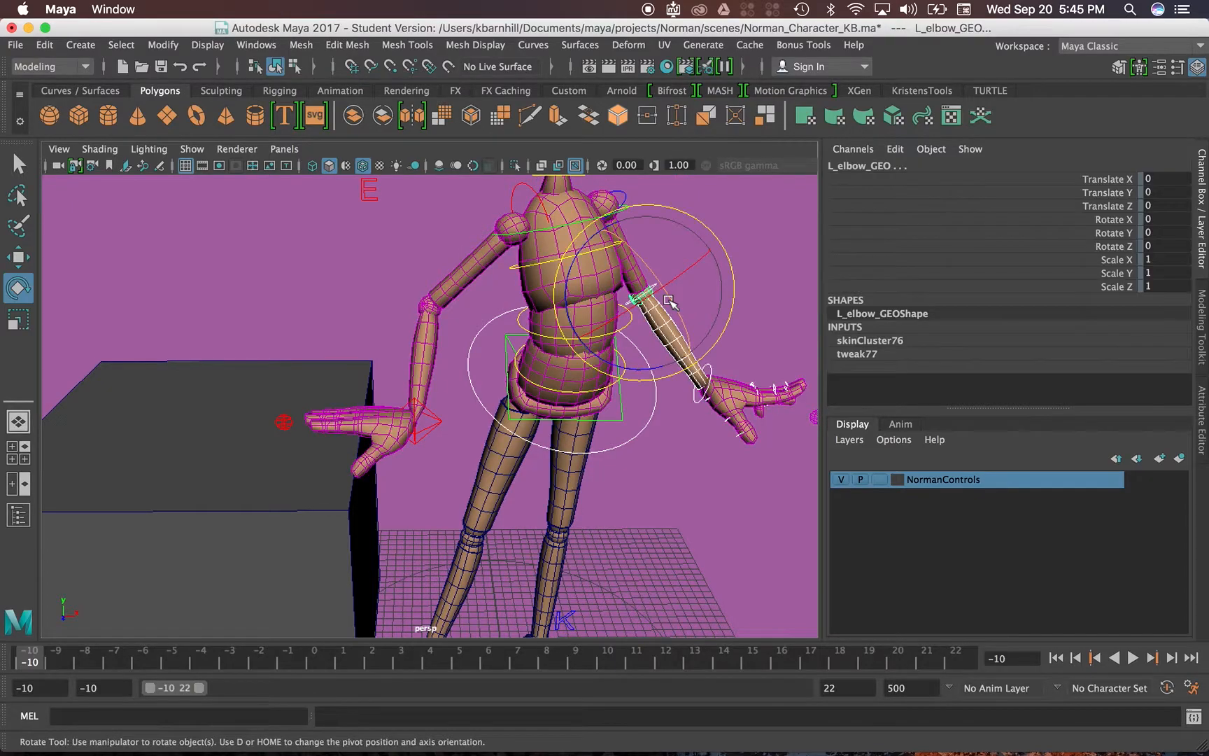
pyautogui.click(663, 398)
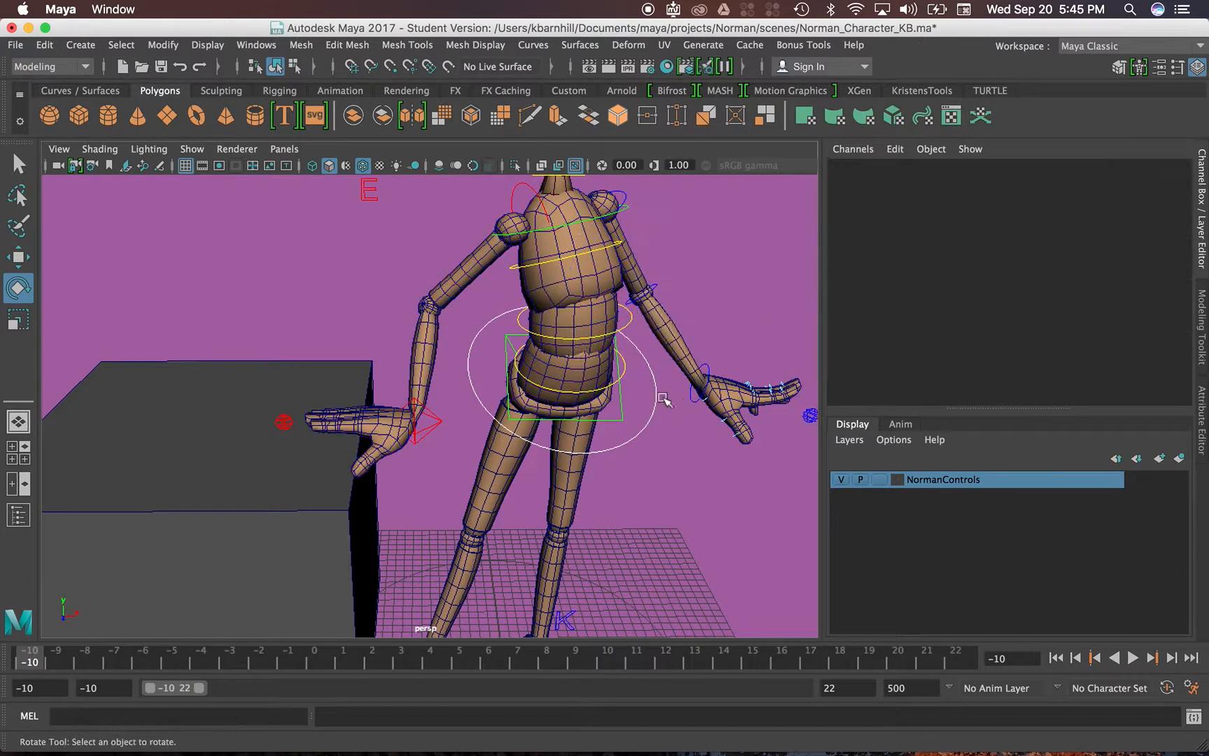
# Rotate the pelvis control to 6.664 in X, 1.172 in Y and 7.42 in Z, and tilt the mid-spine control towards the cube.
pyautogui.click(620, 419)
pyautogui.moveTo(615, 398); pyautogui.dragTo(656, 278)
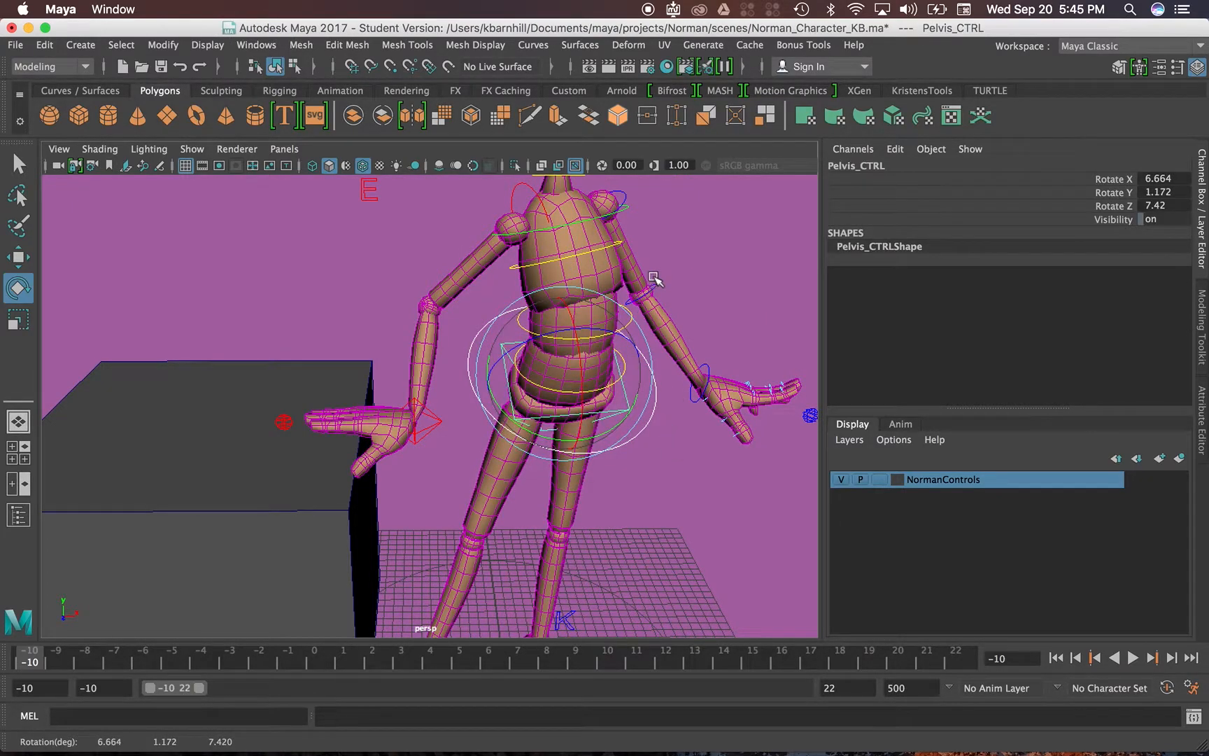
pyautogui.click(598, 278)
pyautogui.click(629, 323)
pyautogui.moveTo(603, 311); pyautogui.dragTo(662, 334)
# Check the left arm's FK controls down to the wrist against the tilted torso.
pyautogui.click(678, 291)
pyautogui.click(656, 308)
pyautogui.click(756, 336)
pyautogui.click(693, 410)
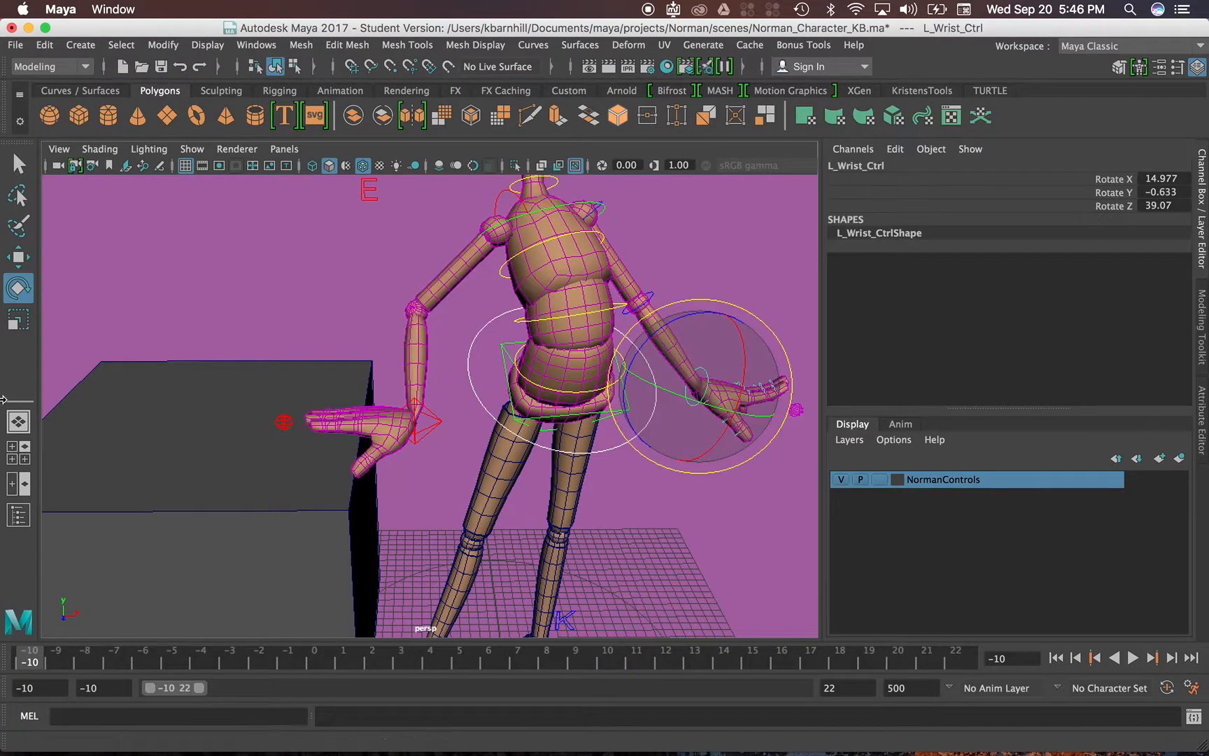
# Move the right wrist IK control to 5.173 in X and -8.259 in Y so the hand rests over the cube.
pyautogui.click(429, 423)
pyautogui.click(429, 424)
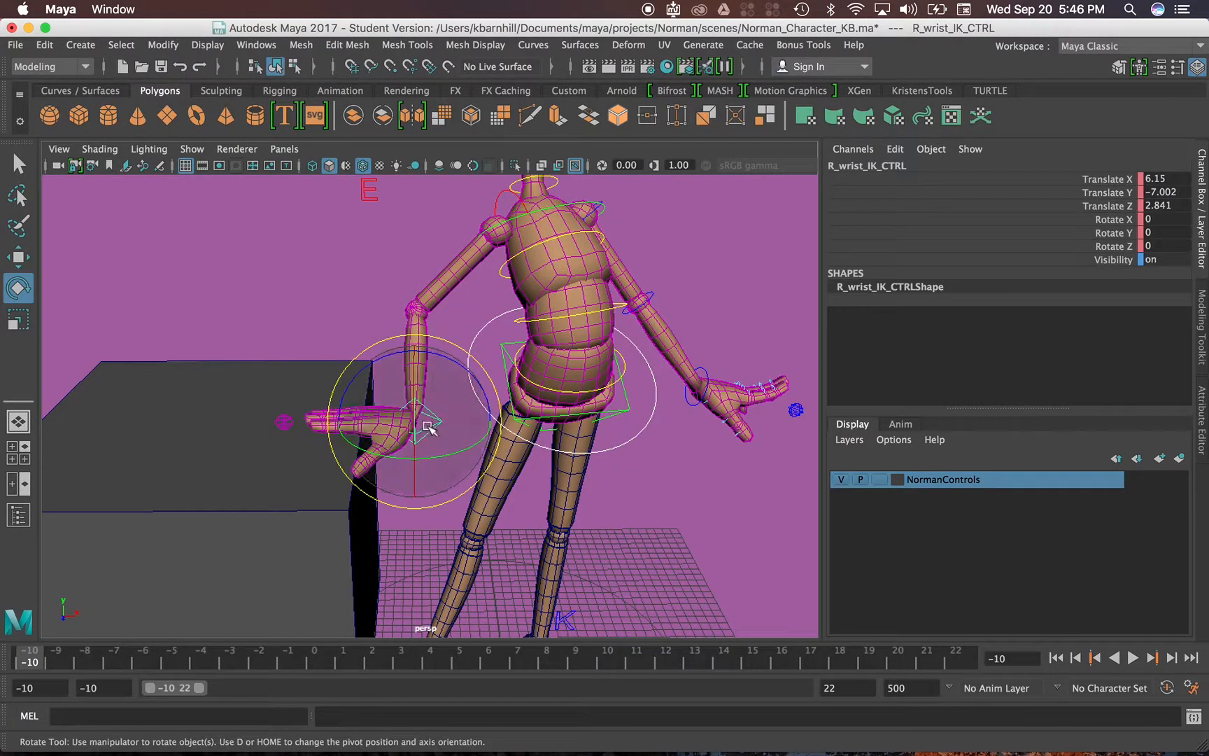
pyautogui.press('w')
pyautogui.moveTo(490, 423); pyautogui.dragTo(371, 223)
pyautogui.moveTo(365, 302); pyautogui.dragTo(364, 337)
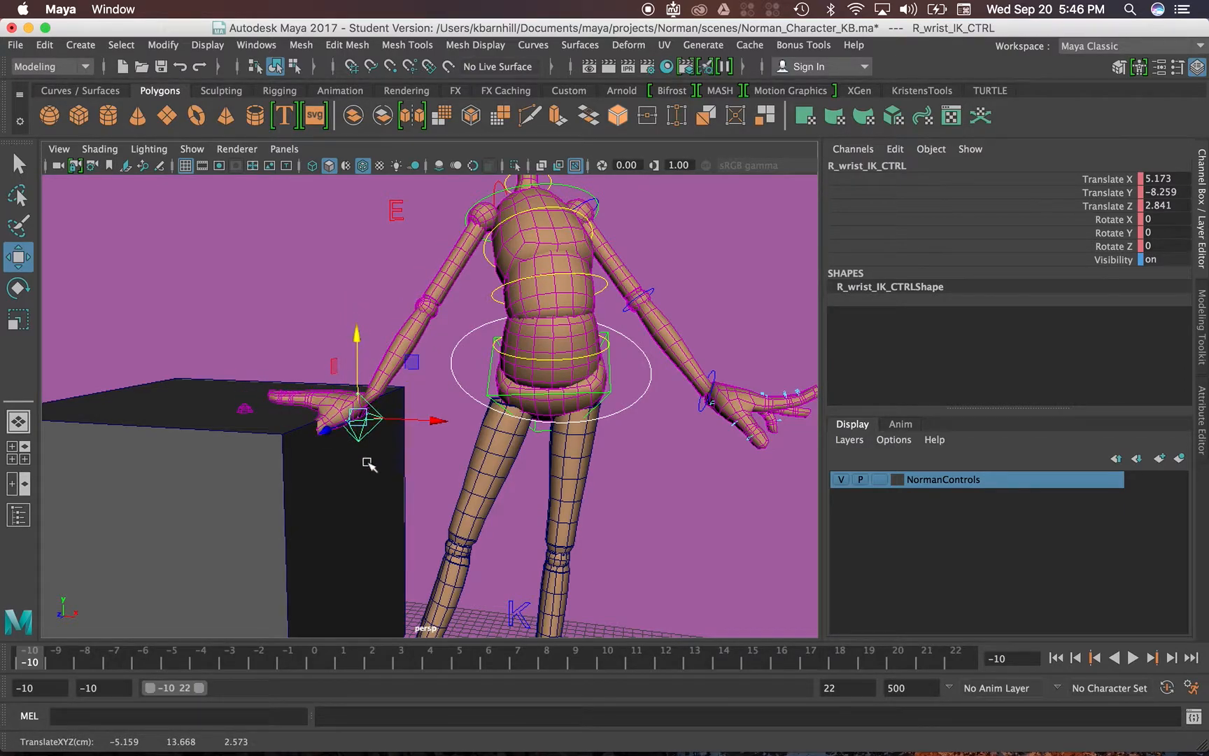
# Adjust Thumb Bend on the right hand control to reposition the right thumb at the cube's edge.
pyautogui.click(245, 414)
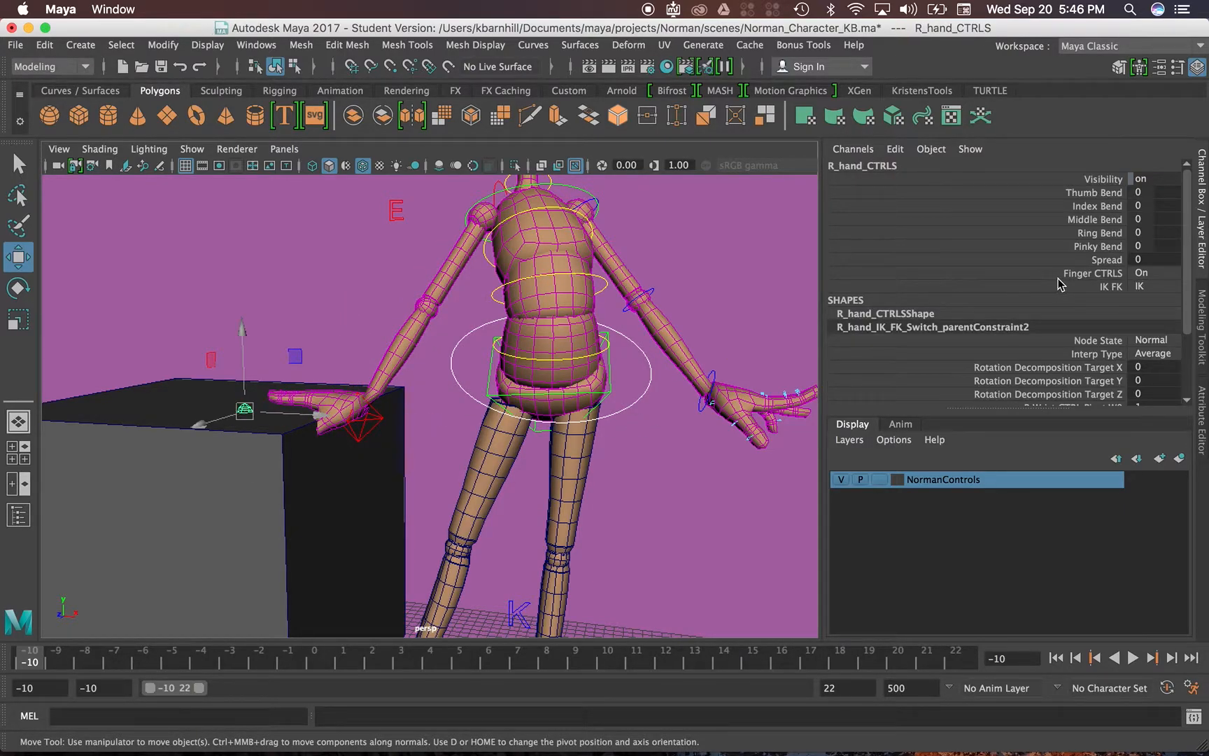
pyautogui.click(1107, 195)
pyautogui.moveTo(631, 461); pyautogui.dragTo(496, 472, button='middle')
pyautogui.keyDown('alt'); pyautogui.moveTo(438, 474); pyautogui.dragTo(484, 520); pyautogui.keyUp('alt')
pyautogui.moveTo(484, 521); pyautogui.dragTo(507, 525, button='middle')
pyautogui.keyDown('alt'); pyautogui.moveTo(507, 524); pyautogui.dragTo(476, 458); pyautogui.keyUp('alt')
# Raise the cube to 7.622 in Y to meet the right hand.
pyautogui.click(306, 445)
pyautogui.press('w')
pyautogui.moveTo(202, 485); pyautogui.dragTo(204, 469)
pyautogui.keyDown('alt'); pyautogui.moveTo(301, 482); pyautogui.dragTo(404, 538); pyautogui.keyUp('alt')
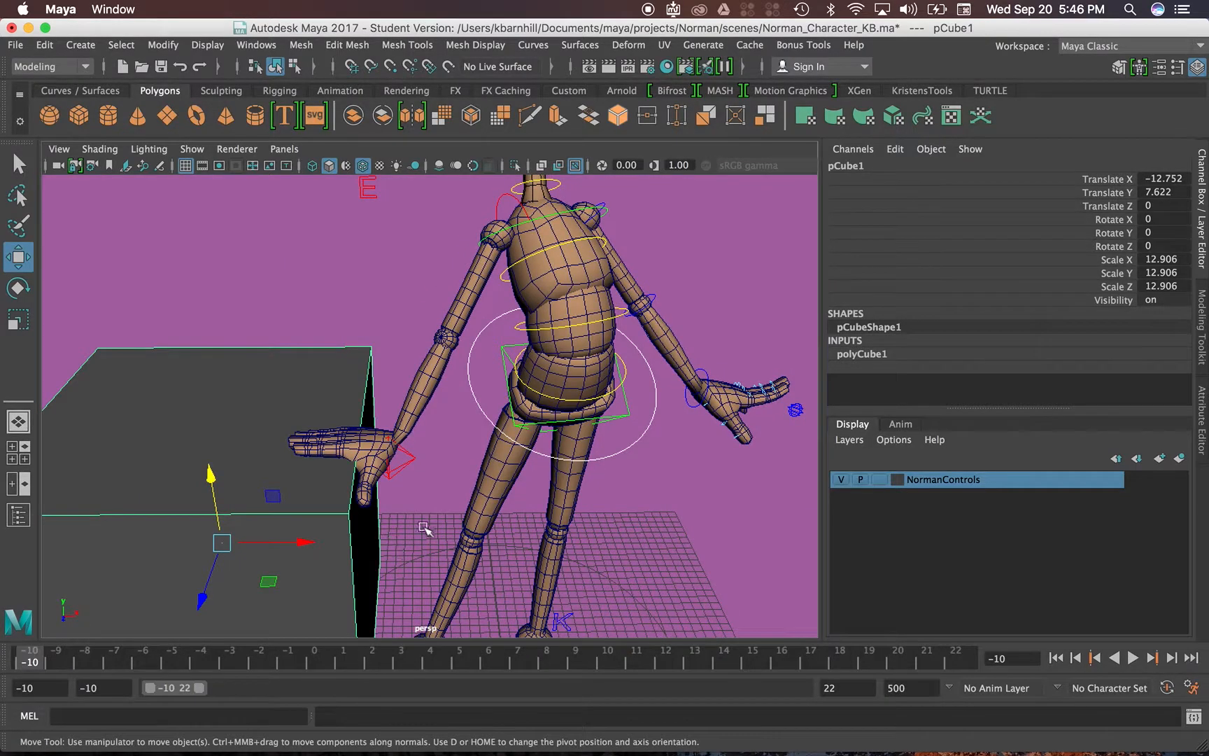
# Rotate the waist spine control to increase the torso's lean toward the cube.
pyautogui.click(633, 463)
pyautogui.keyDown('alt'); pyautogui.moveTo(604, 466); pyautogui.dragTo(561, 493, button='middle'); pyautogui.keyUp('alt')
pyautogui.keyDown('alt'); pyautogui.moveTo(561, 441); pyautogui.dragTo(560, 446); pyautogui.keyUp('alt')
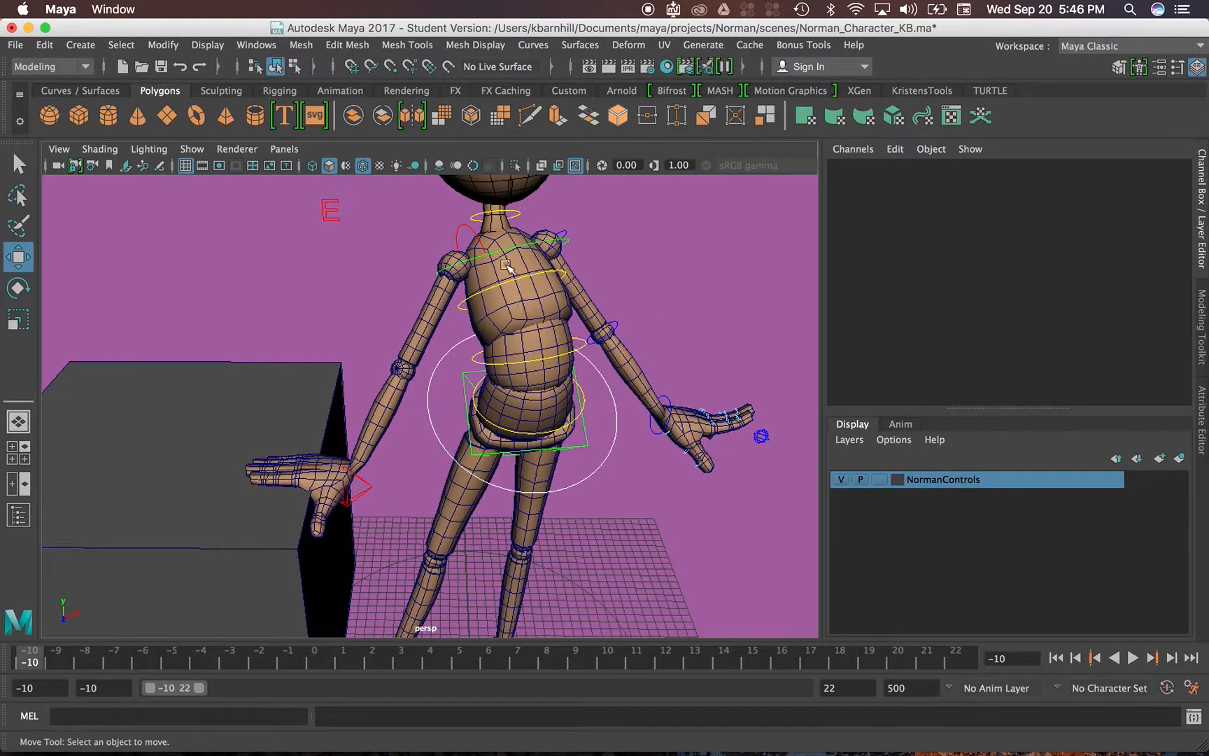
pyautogui.keyDown('alt'); pyautogui.moveTo(513, 314); pyautogui.dragTo(549, 386); pyautogui.keyUp('alt')
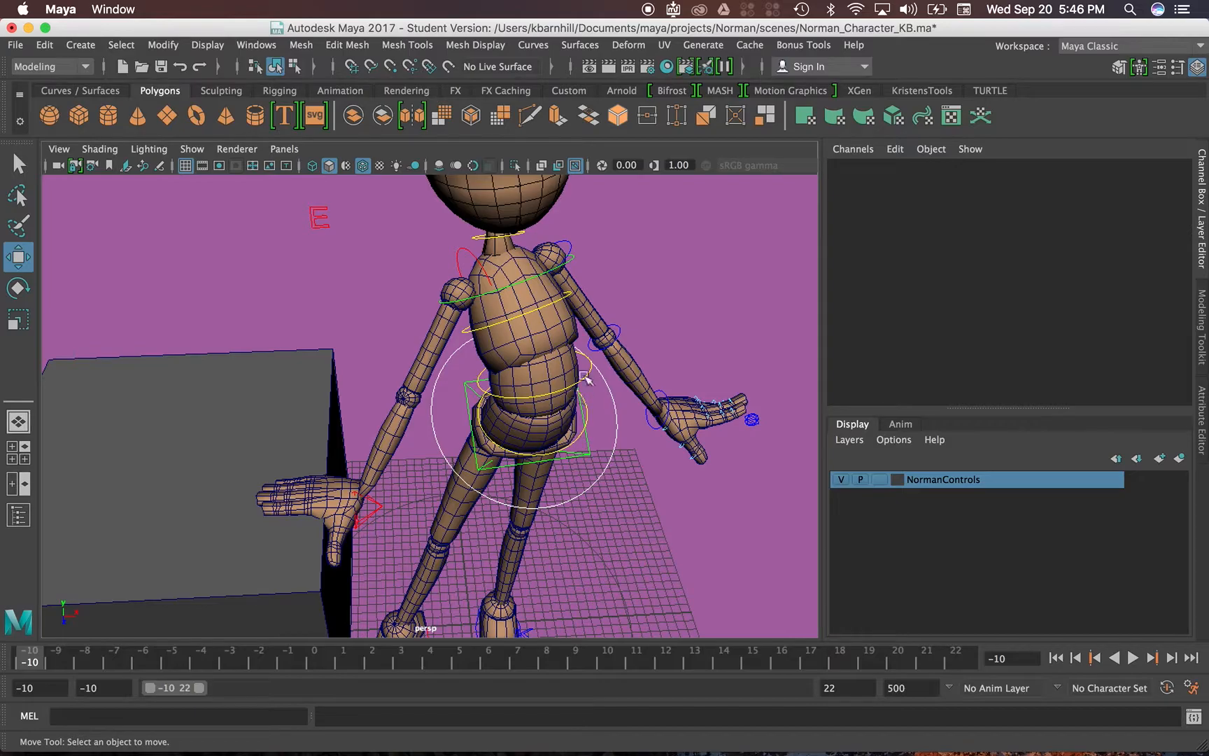
pyautogui.click(580, 385)
pyautogui.press('e')
pyautogui.moveTo(582, 376); pyautogui.dragTo(513, 391)
# Move the right wrist IK control upward so the hand rests on the cube's top edge and the elbow bends.
pyautogui.keyDown('alt'); pyautogui.moveTo(396, 569); pyautogui.dragTo(412, 516, button='middle'); pyautogui.keyUp('alt')
pyautogui.click(384, 435)
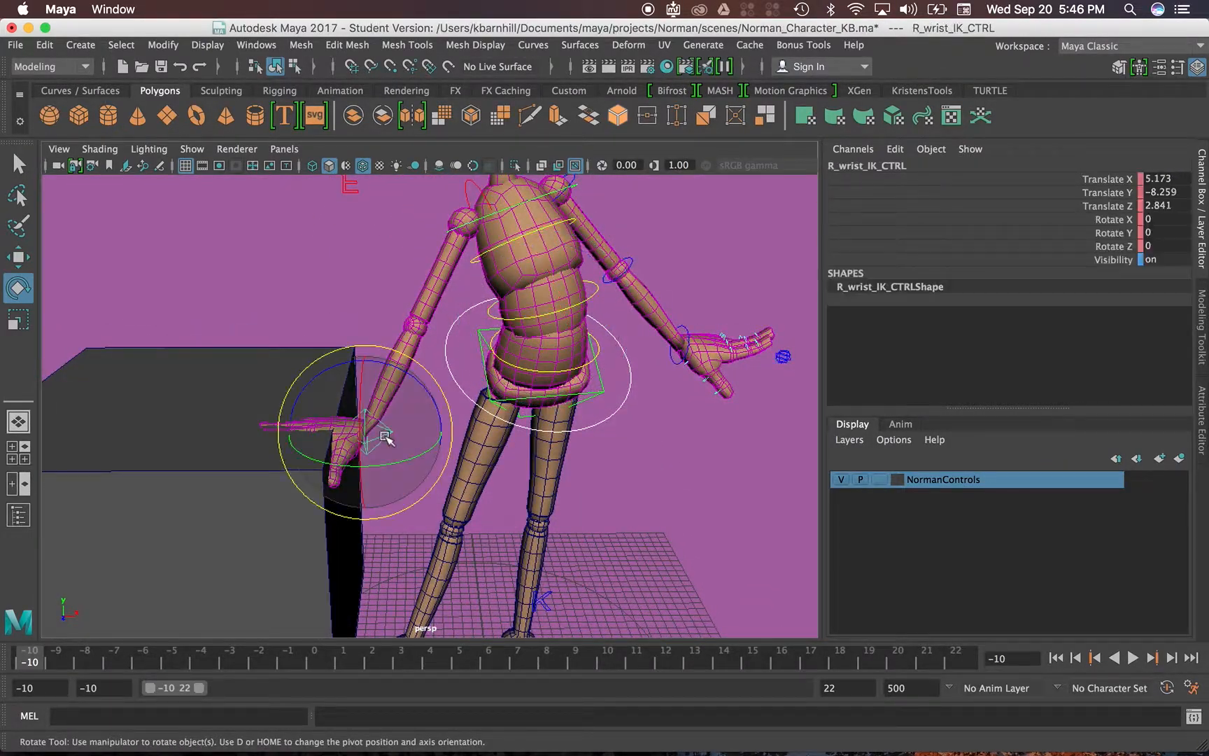
pyautogui.press('w')
pyautogui.moveTo(363, 352)
pyautogui.mouseDown()
pyautogui.moveTo(363, 329)
pyautogui.moveTo(384, 363)
pyautogui.mouseUp()
# Try rotating the root control at the hips against the planted right hand, and undo the rotation.
pyautogui.click(456, 344)
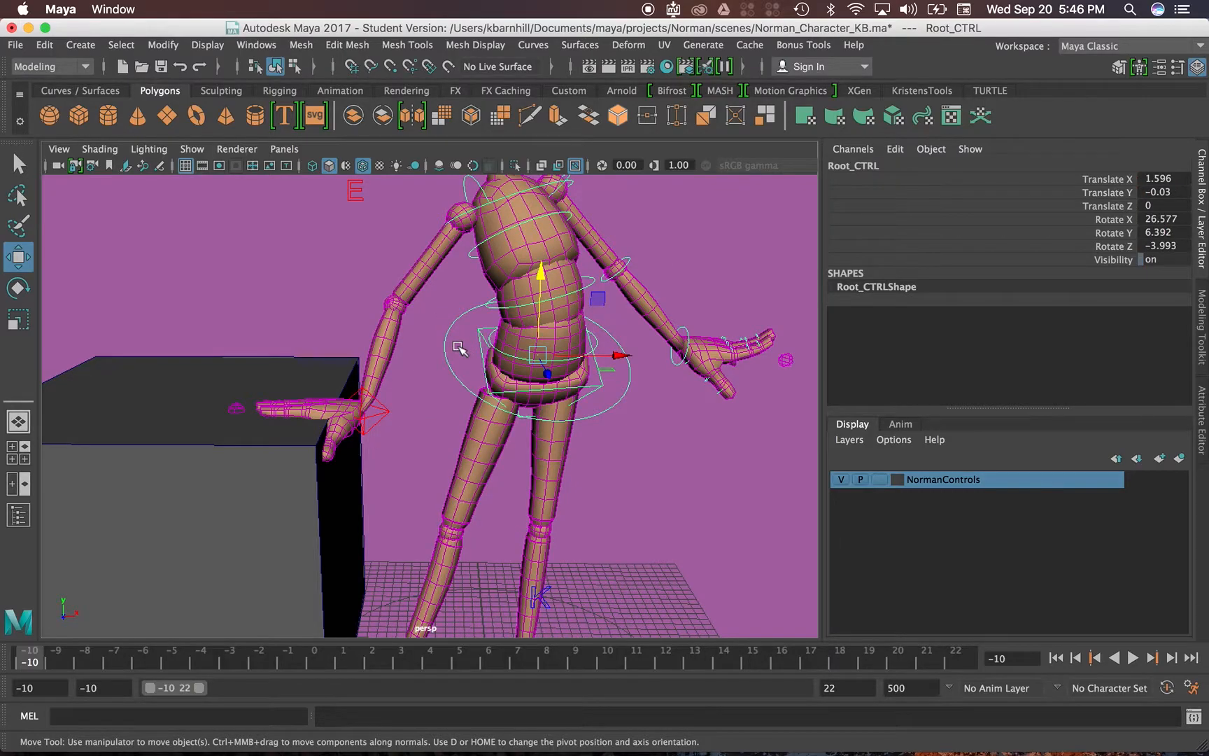
pyautogui.click(725, 381)
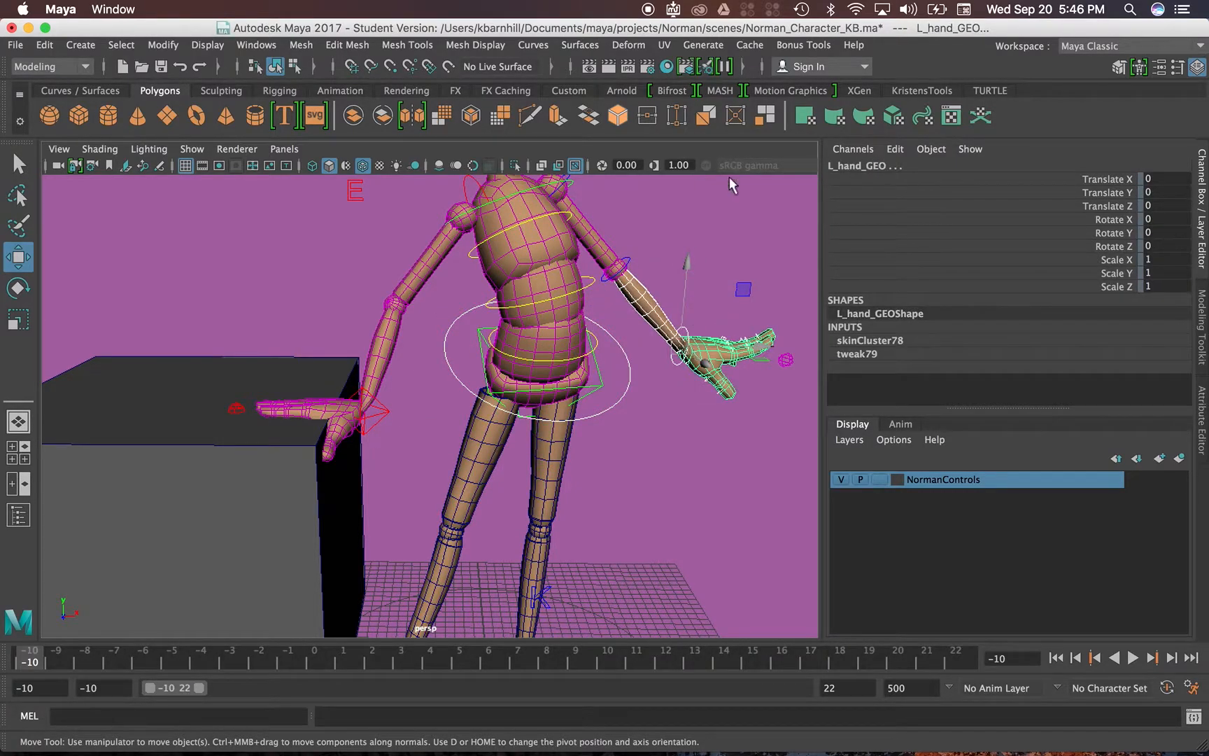
pyautogui.click(632, 288)
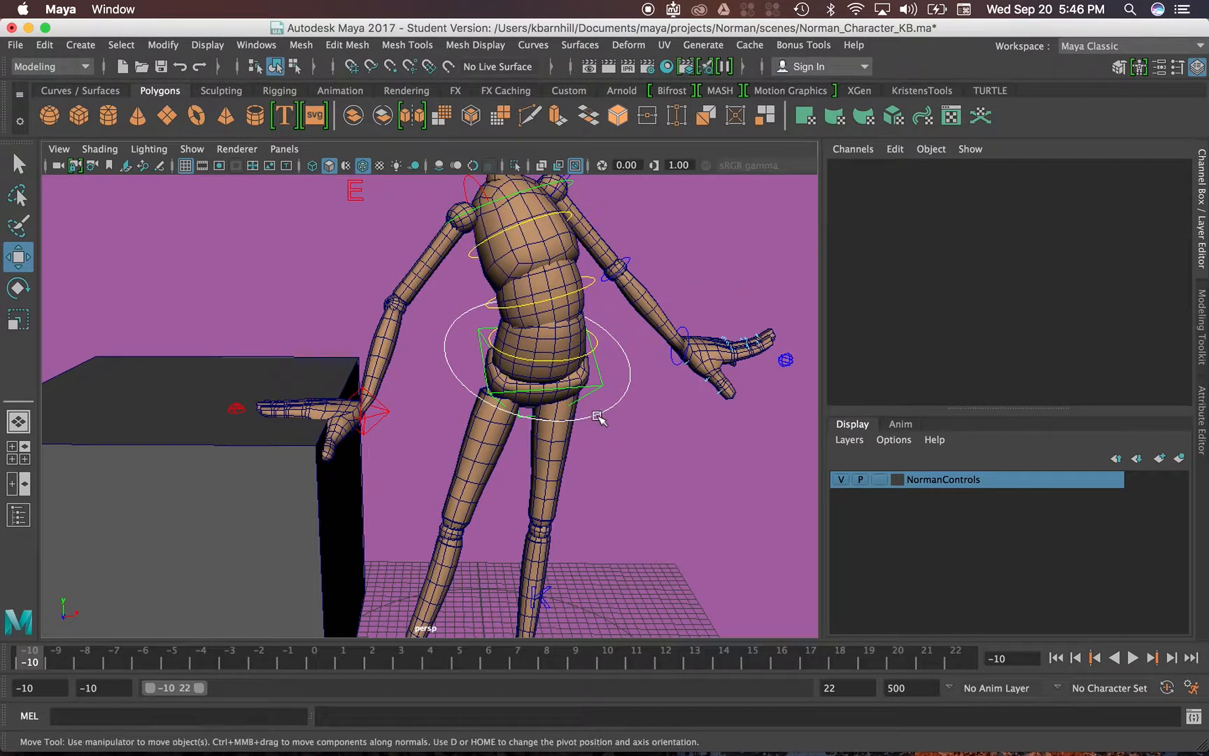
pyautogui.click(598, 417)
pyautogui.press('e')
pyautogui.moveTo(518, 344); pyautogui.dragTo(614, 312)
pyautogui.press('z')
pyautogui.press('z')
pyautogui.press('z')
pyautogui.press('z')
pyautogui.press('z')
pyautogui.press('z')
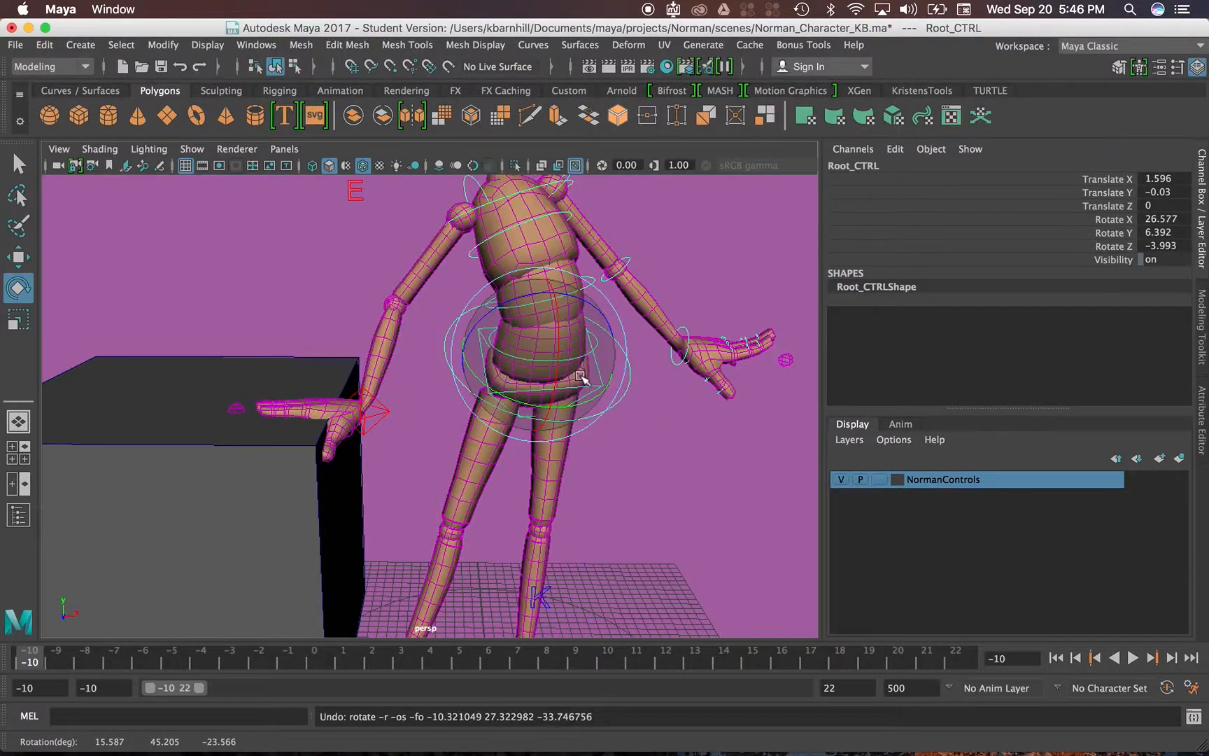
# Examine the full leaning pose and the right hand's contact with the cube from several angles.
pyautogui.scroll(-6, 579, 376)
pyautogui.click(640, 496)
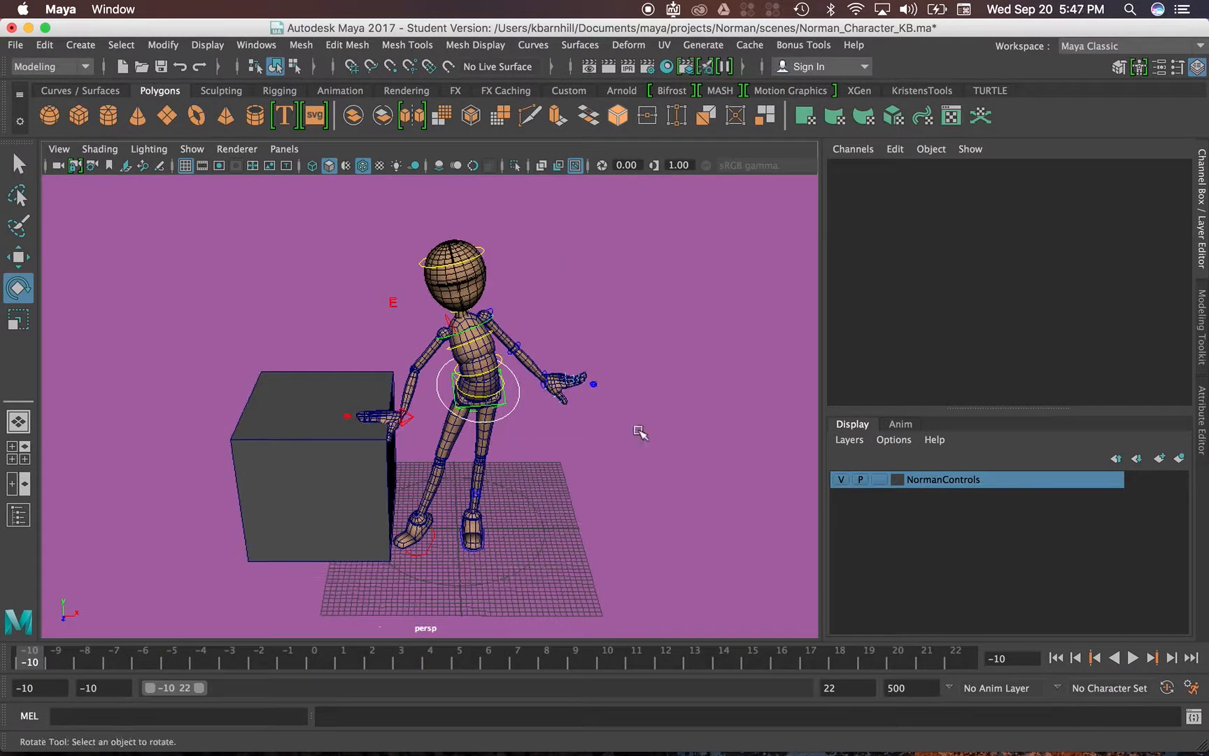
pyautogui.keyDown('alt'); pyautogui.moveTo(640, 434); pyautogui.dragTo(496, 434); pyautogui.keyUp('alt')
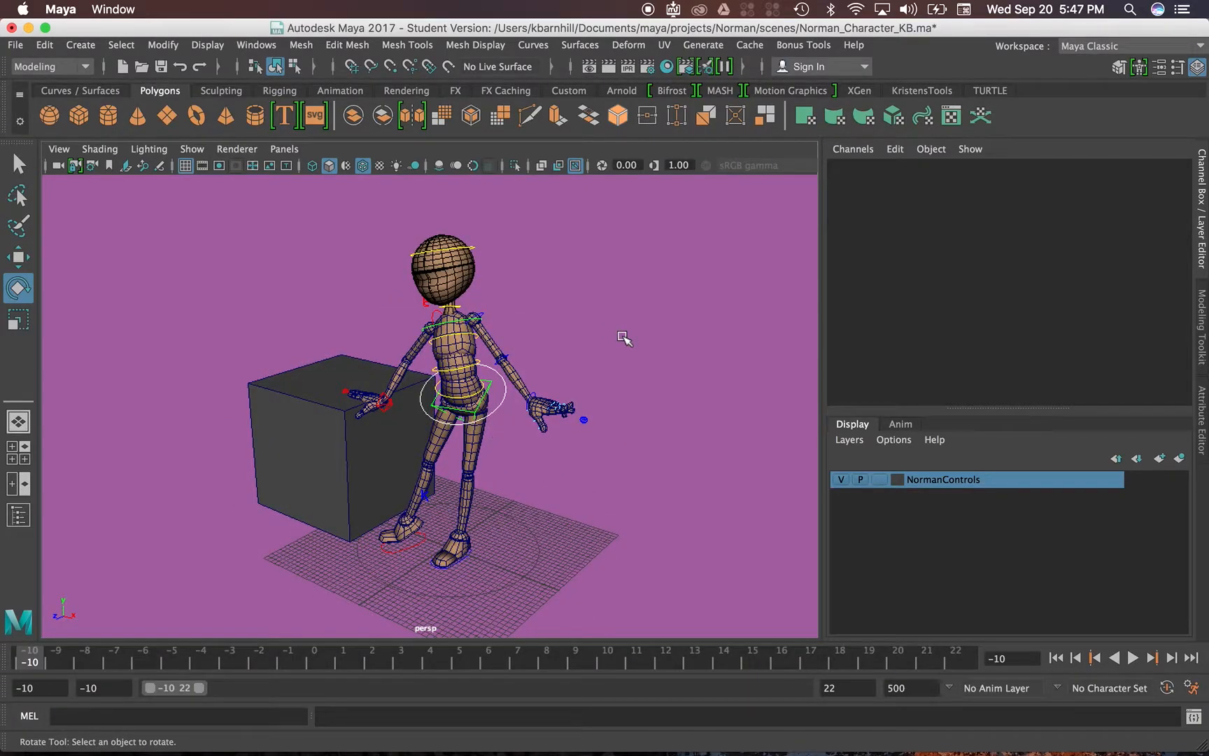
pyautogui.keyDown('alt'); pyautogui.moveTo(444, 515); pyautogui.dragTo(532, 410); pyautogui.keyUp('alt')
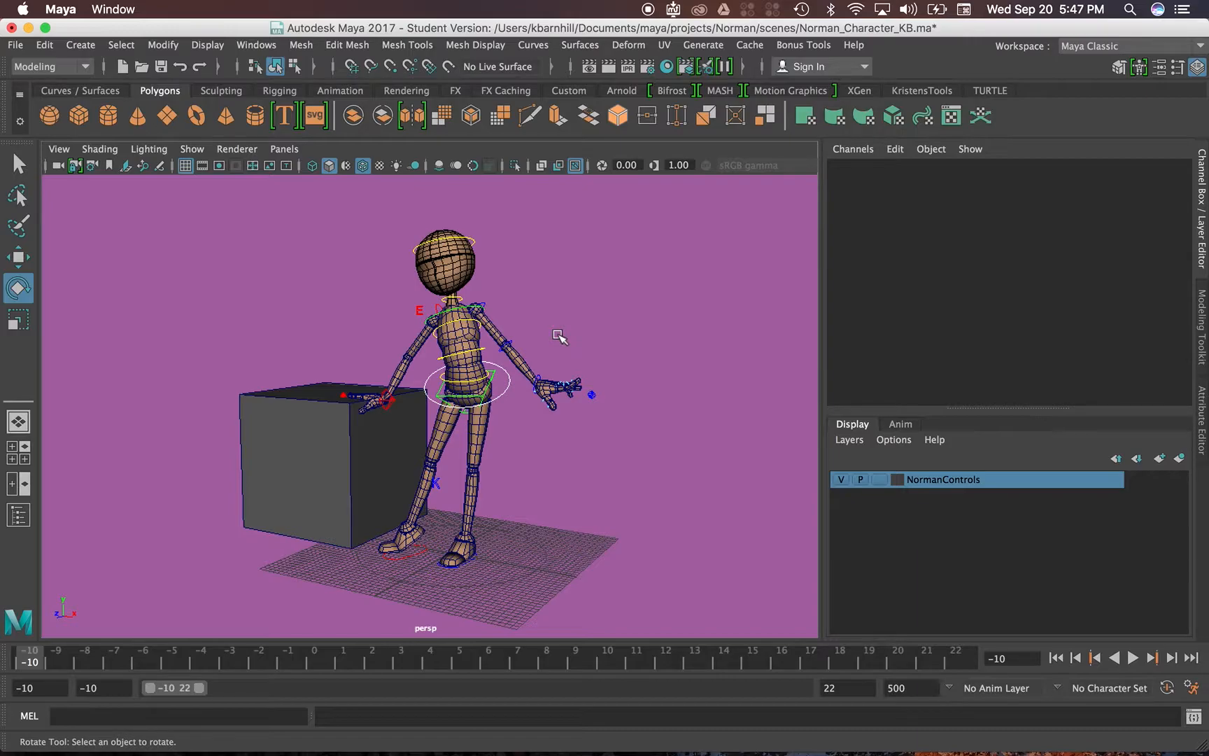
pyautogui.keyDown('alt'); pyautogui.moveTo(551, 367); pyautogui.dragTo(625, 402); pyautogui.keyUp('alt')
pyautogui.keyDown('alt'); pyautogui.moveTo(541, 441); pyautogui.dragTo(540, 435, button='middle'); pyautogui.keyUp('alt')
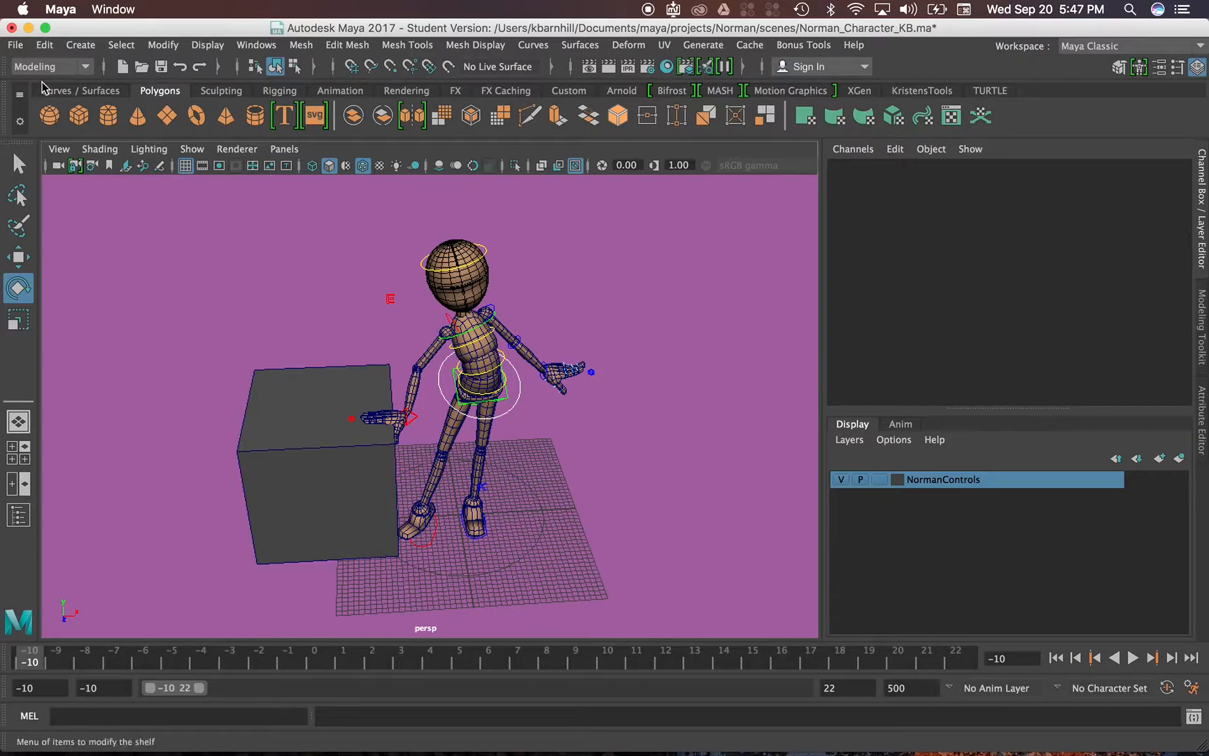
pyautogui.press('super+Tab')
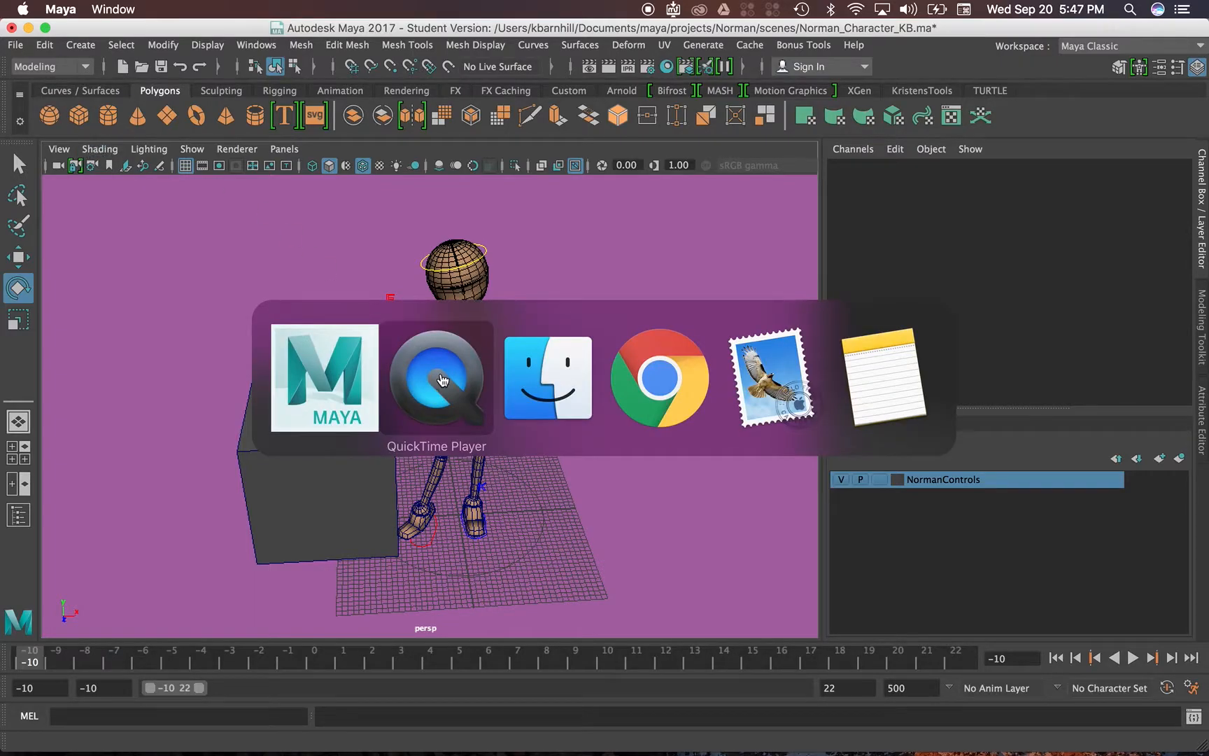